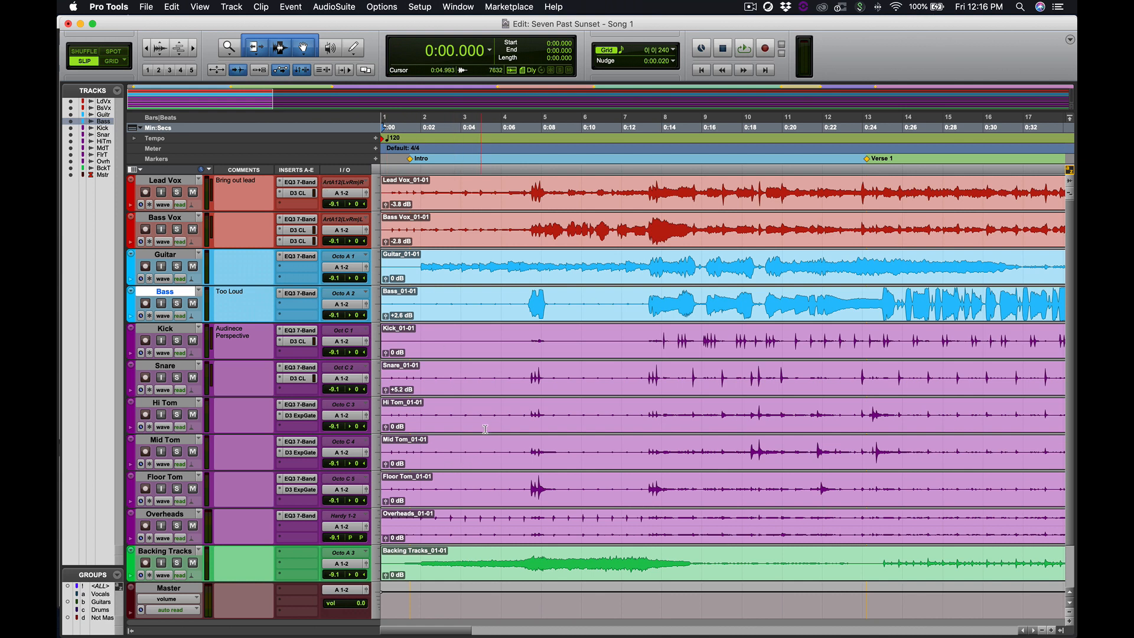
# - Remove the second D3 CL compressor from the Bass Vox track's inserts and play the session from the start
pyautogui.click(280, 243)
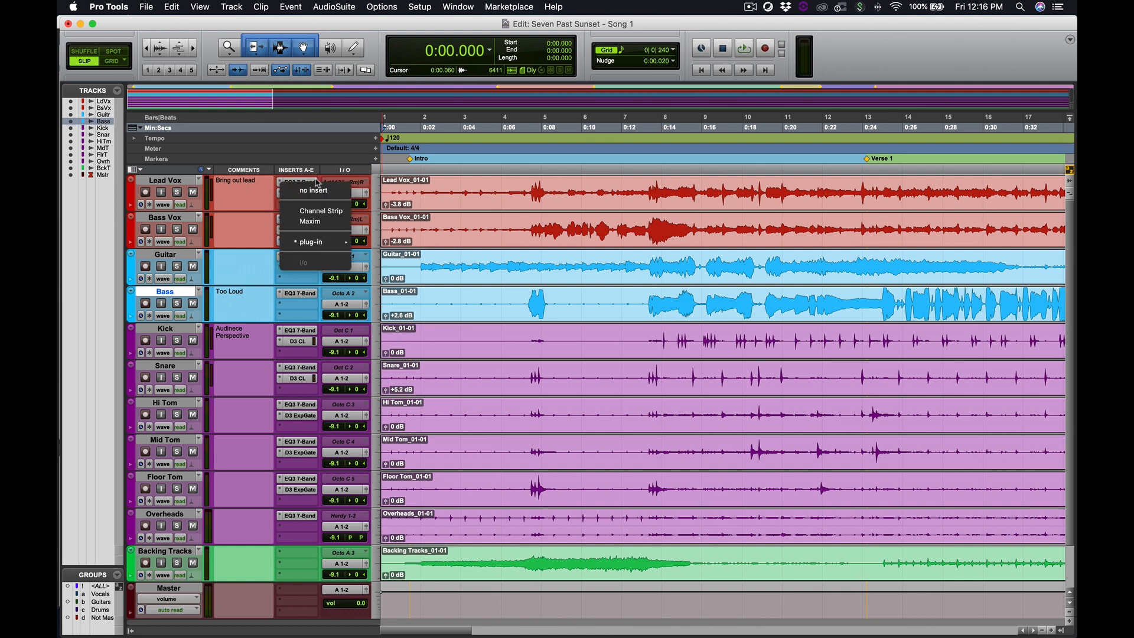
pyautogui.click(315, 189)
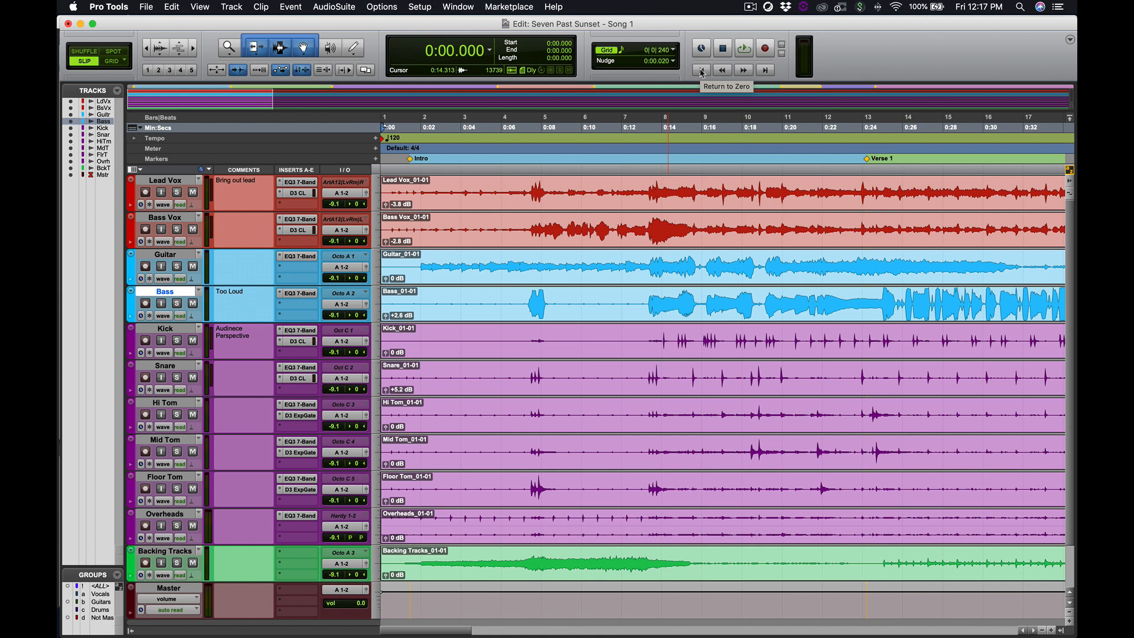
pyautogui.press('space')
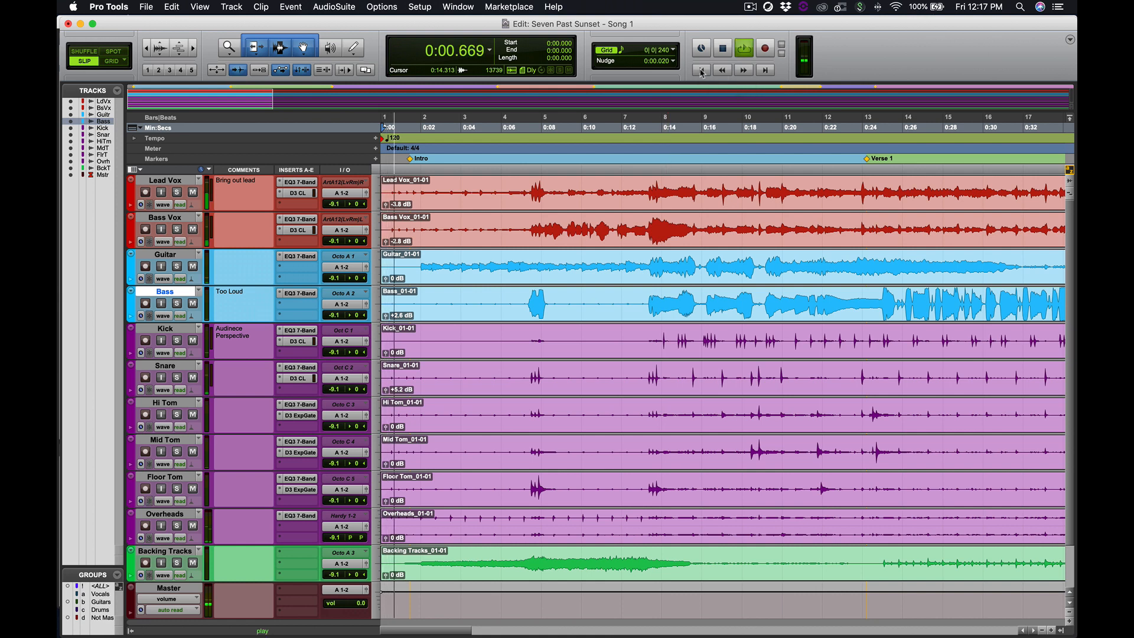
pyautogui.press('space')
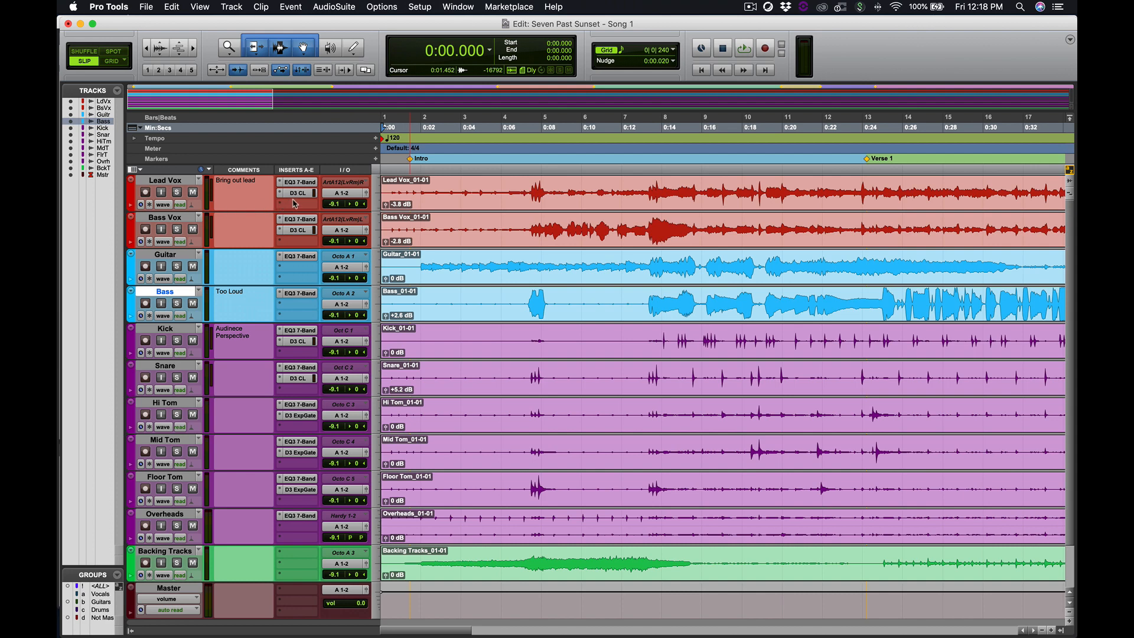
# - Solo the Lead Vox and Bass Vox tracks and play their opening section from the start
pyautogui.click(194, 47)
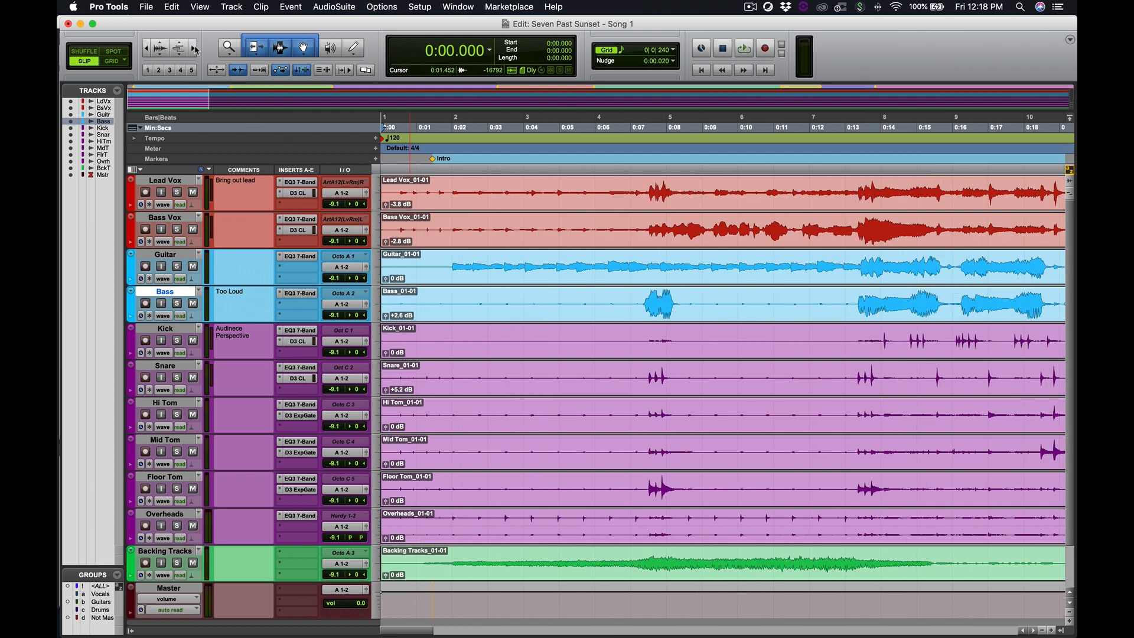
pyautogui.click(194, 48)
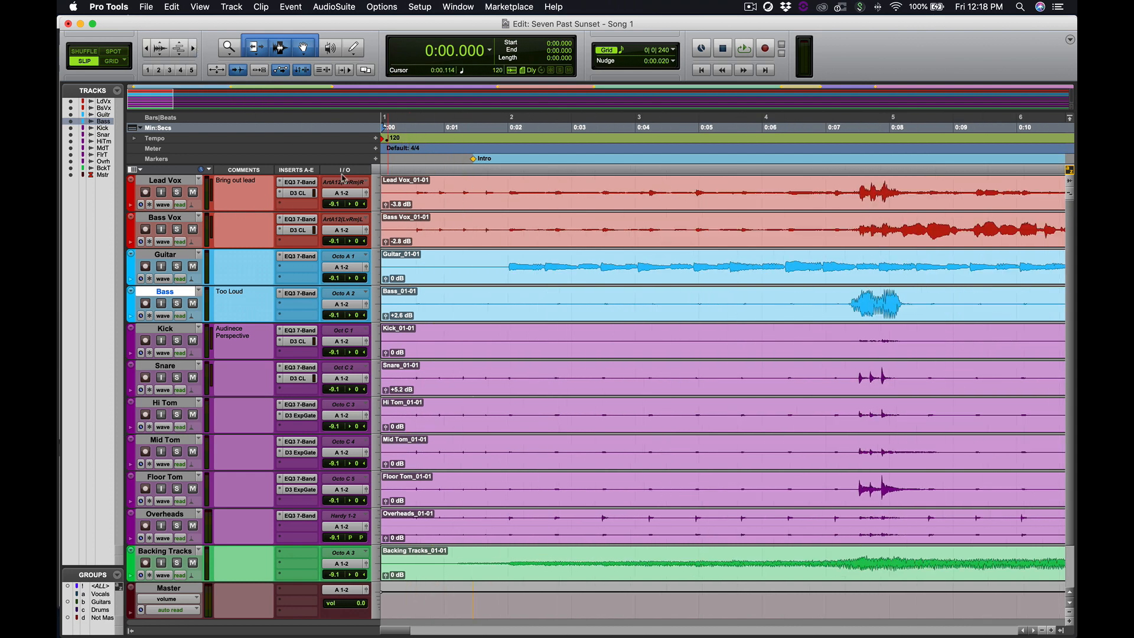
pyautogui.click(176, 192)
pyautogui.click(176, 231)
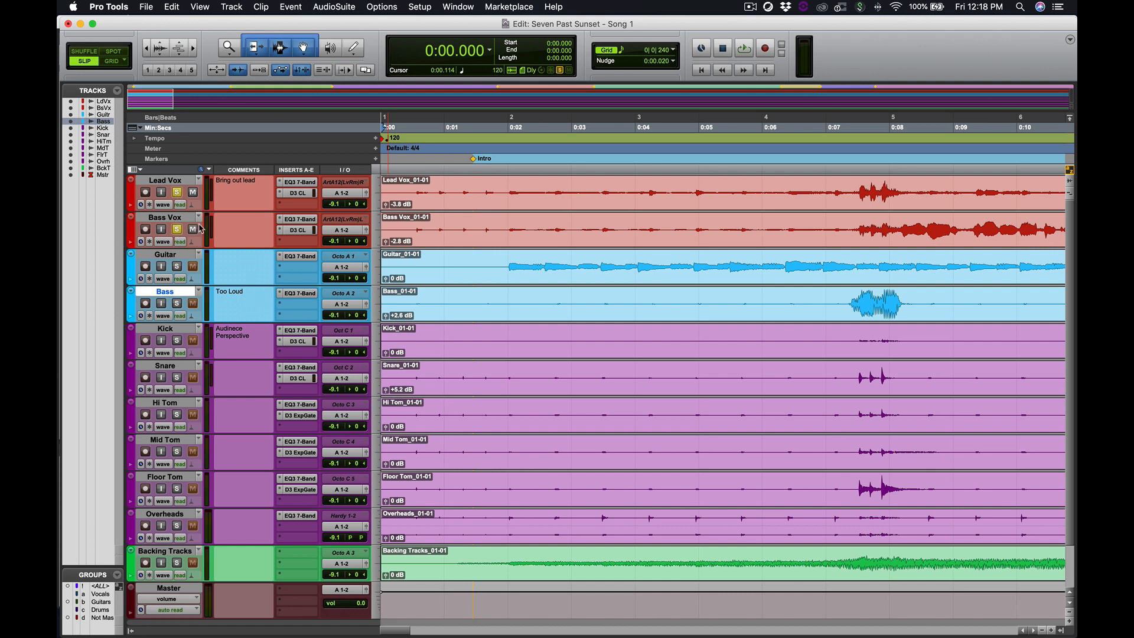
pyautogui.press('space')
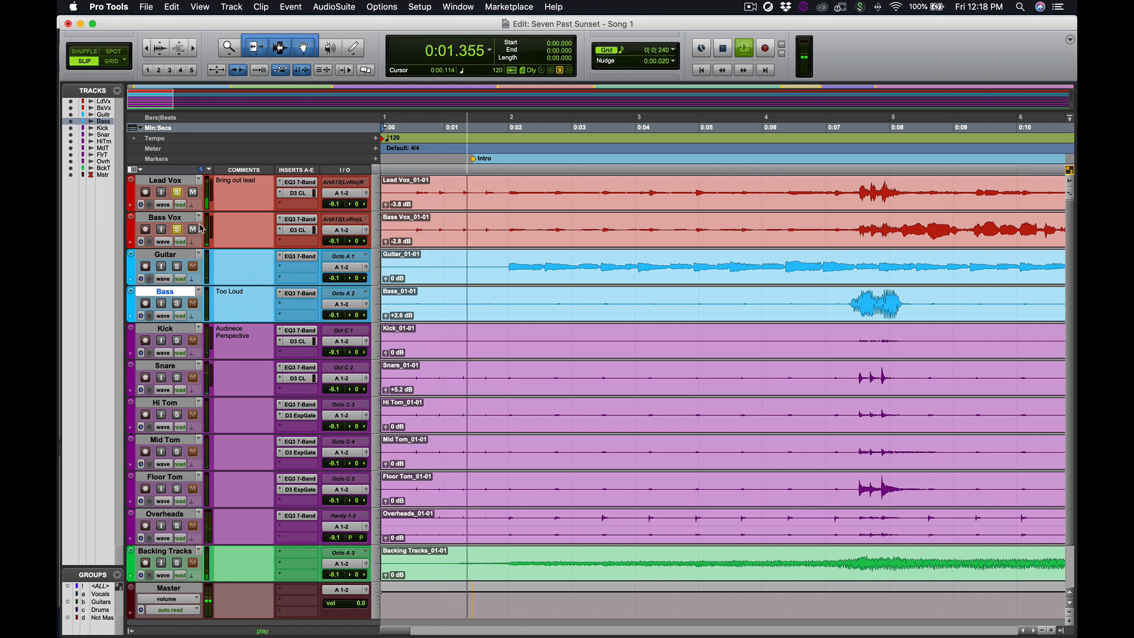
pyautogui.press('space')
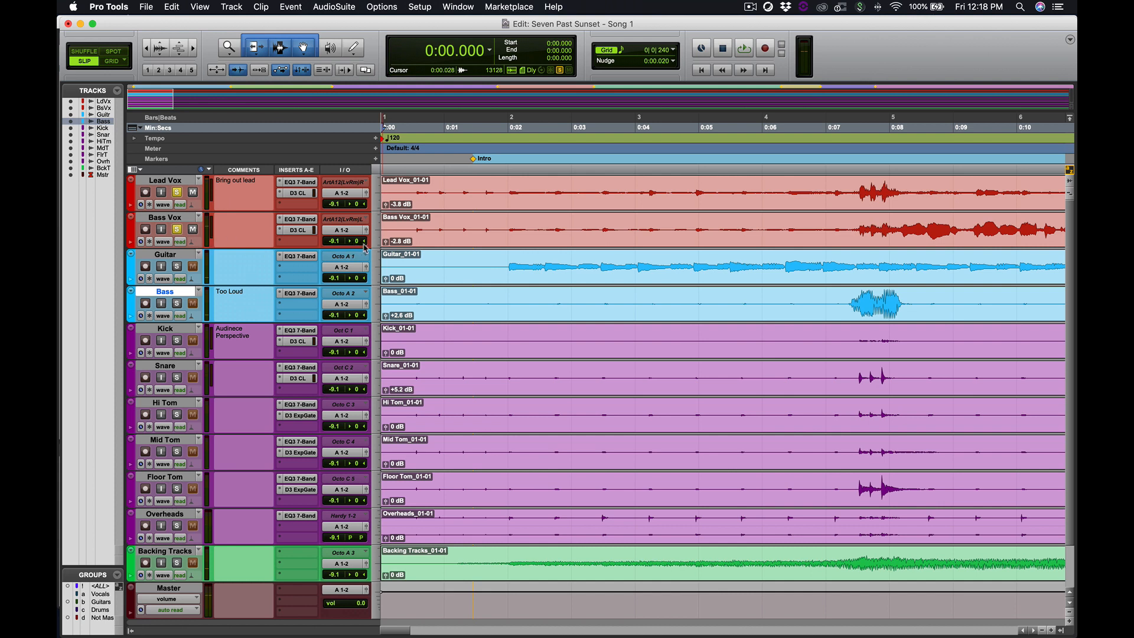
# - Take Lead Vox out of solo, listen briefly to Bass Vox alone, and solo Lead Vox again
pyautogui.click(177, 192)
pyautogui.press('space')
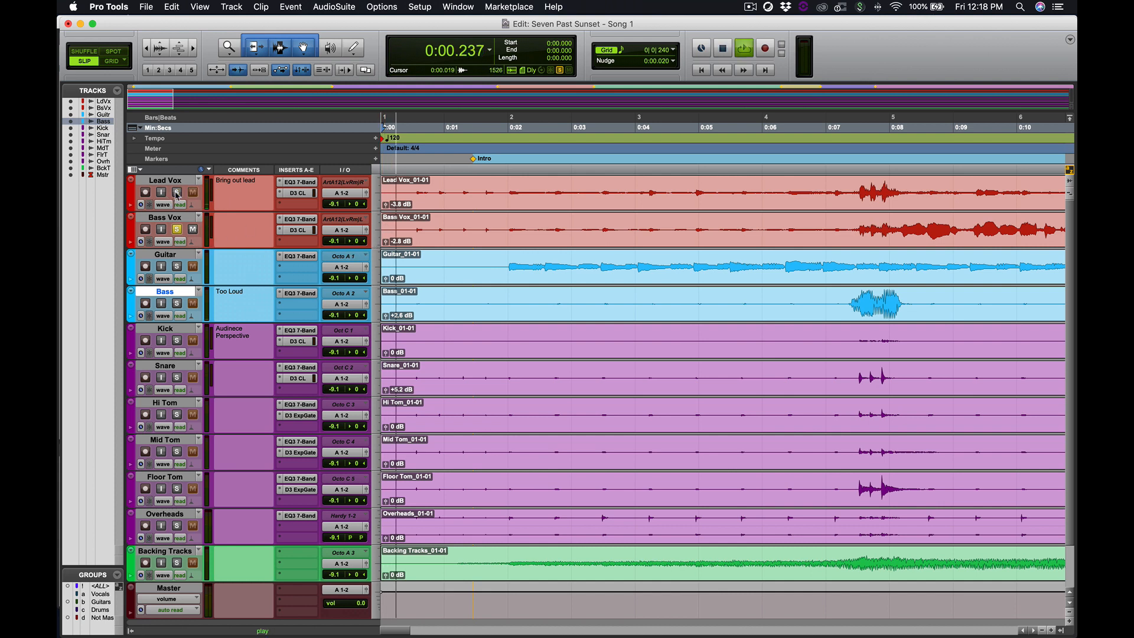
pyautogui.press('space')
pyautogui.click(177, 192)
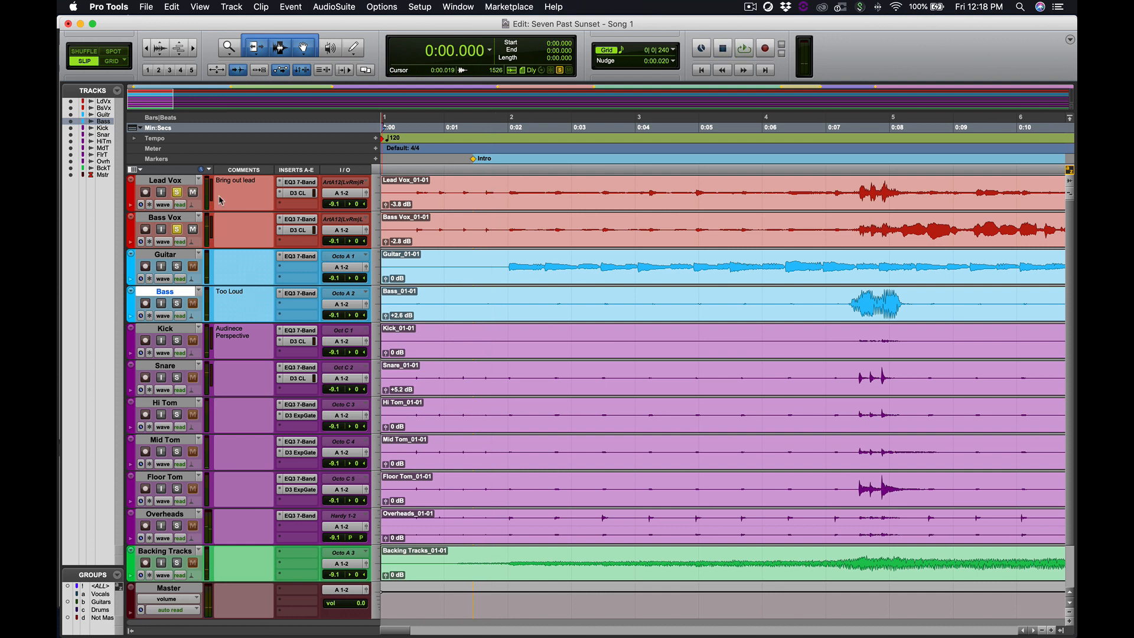
# - Trim the starts of the Lead Vox and Bass Vox clips to about 0:01.92, just before the guitar enters
pyautogui.moveTo(383, 201); pyautogui.dragTo(504, 203)
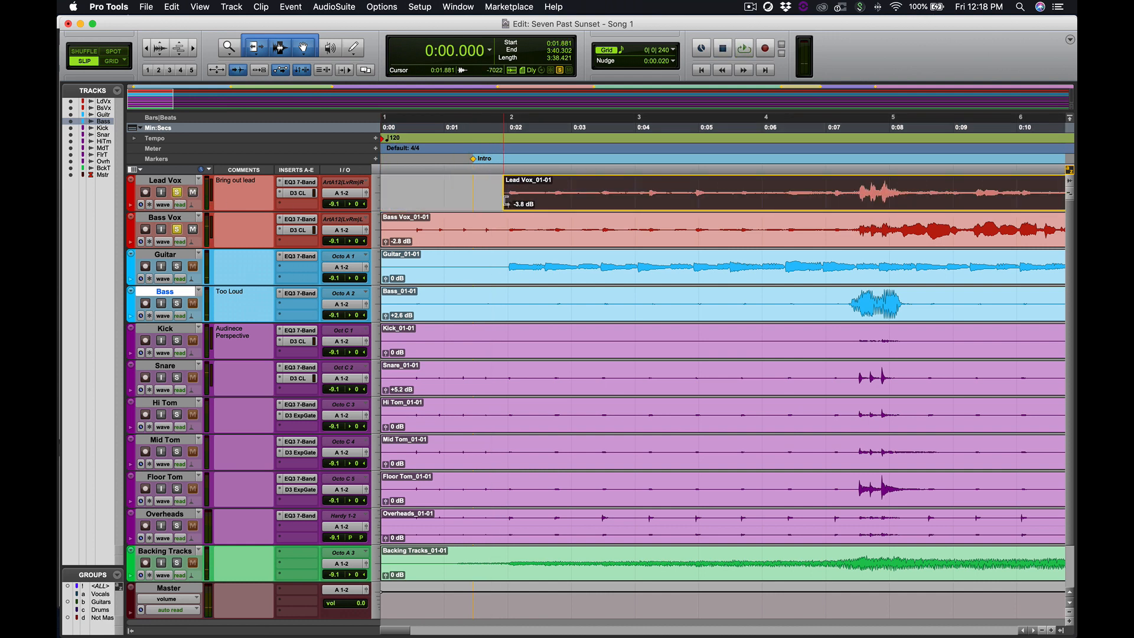
pyautogui.click(389, 231)
pyautogui.moveTo(388, 230); pyautogui.dragTo(506, 222)
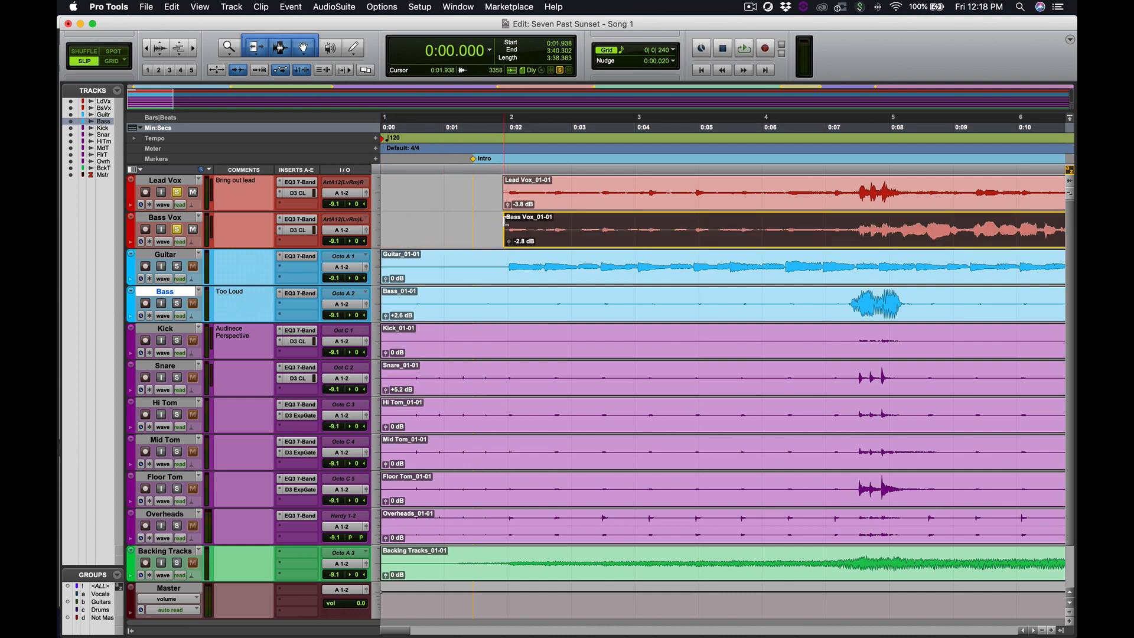
pyautogui.click(506, 222)
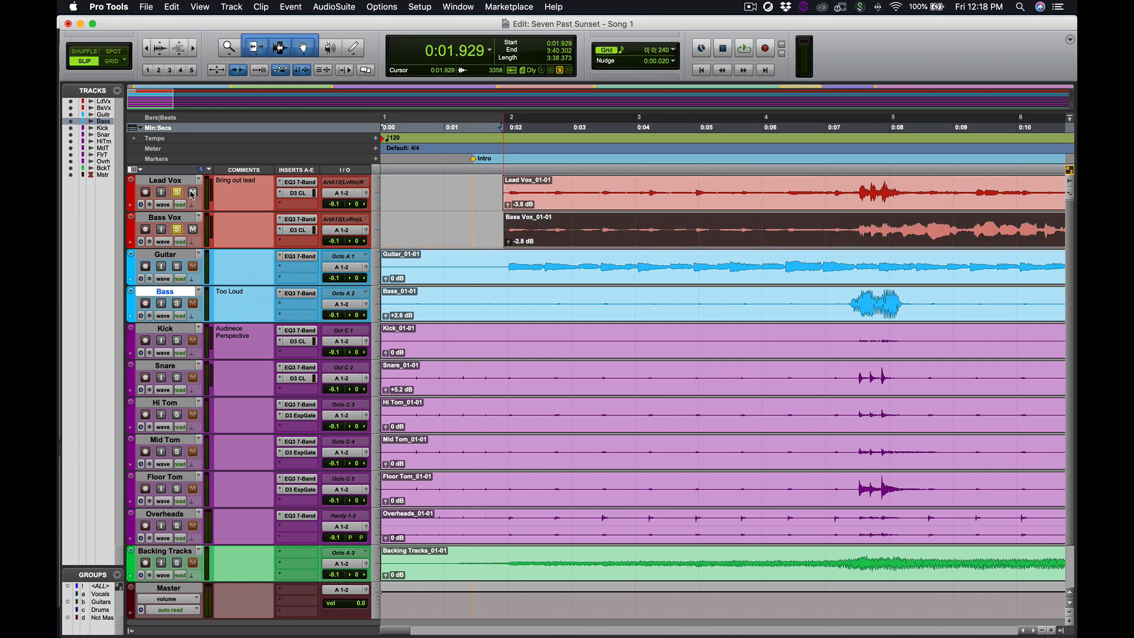
# - Take both vocal tracks out of solo and play the full mix from the start
pyautogui.click(177, 230)
pyautogui.press('Return')
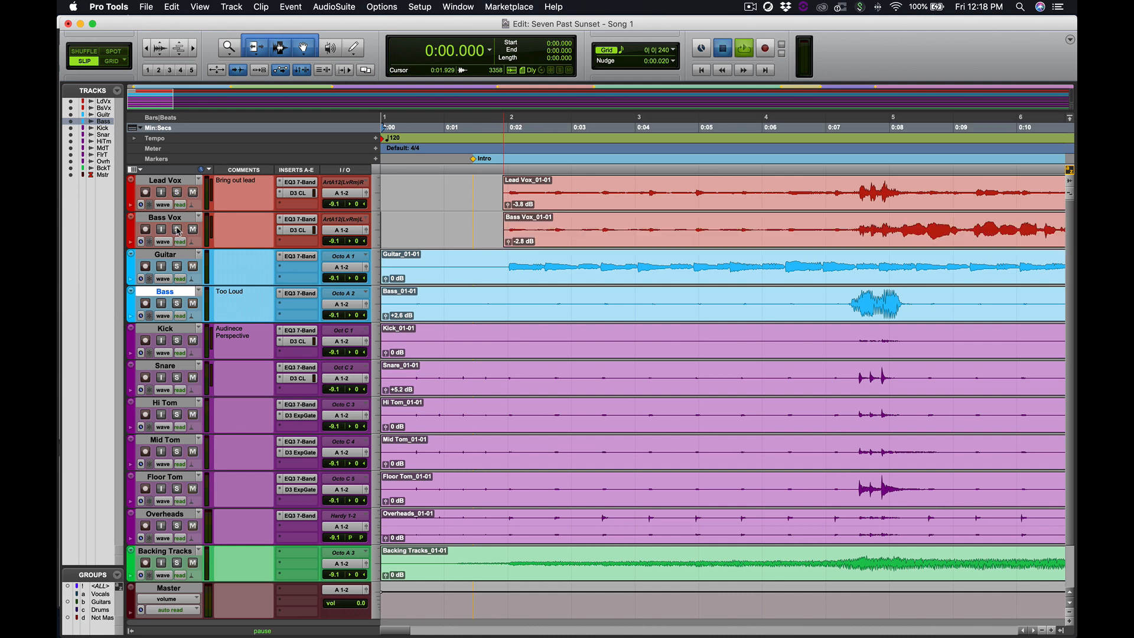
pyautogui.press('space')
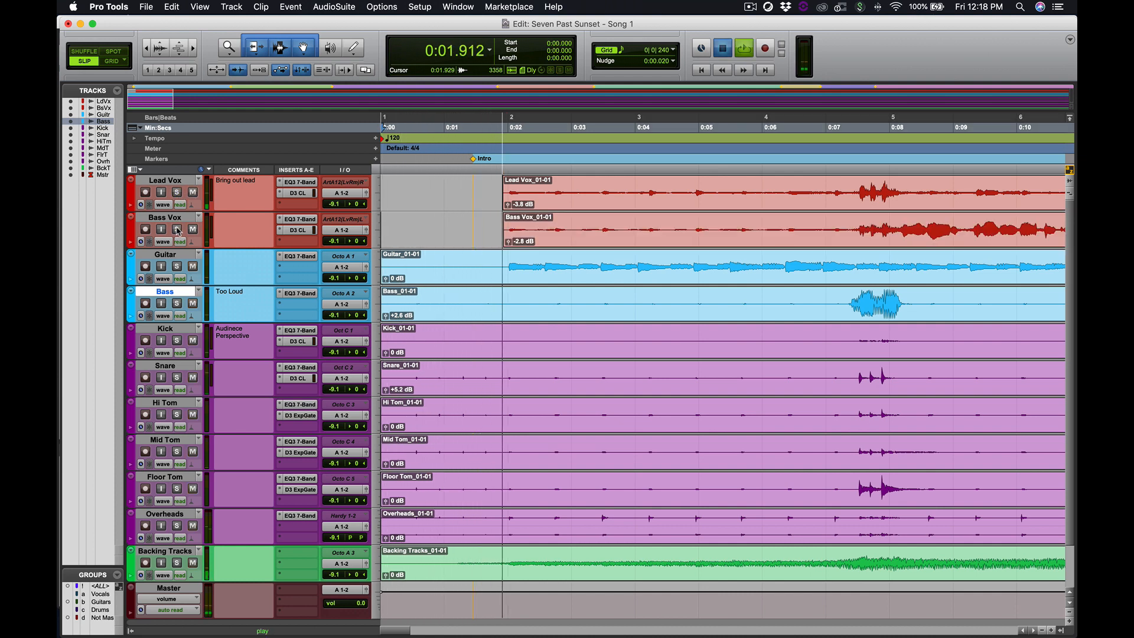
pyautogui.press('space')
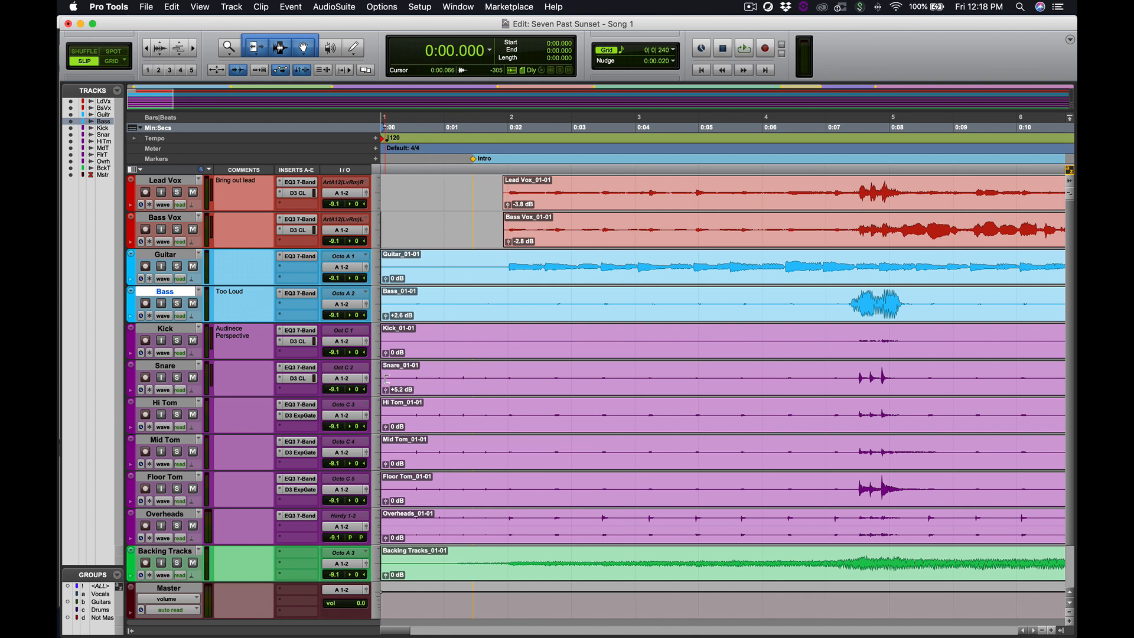
# - Trim the starts of the Snare, Hi Tom, Mid Tom, Floor Tom and Overheads clips to about 0:01.929
pyautogui.moveTo(390, 384); pyautogui.dragTo(498, 387)
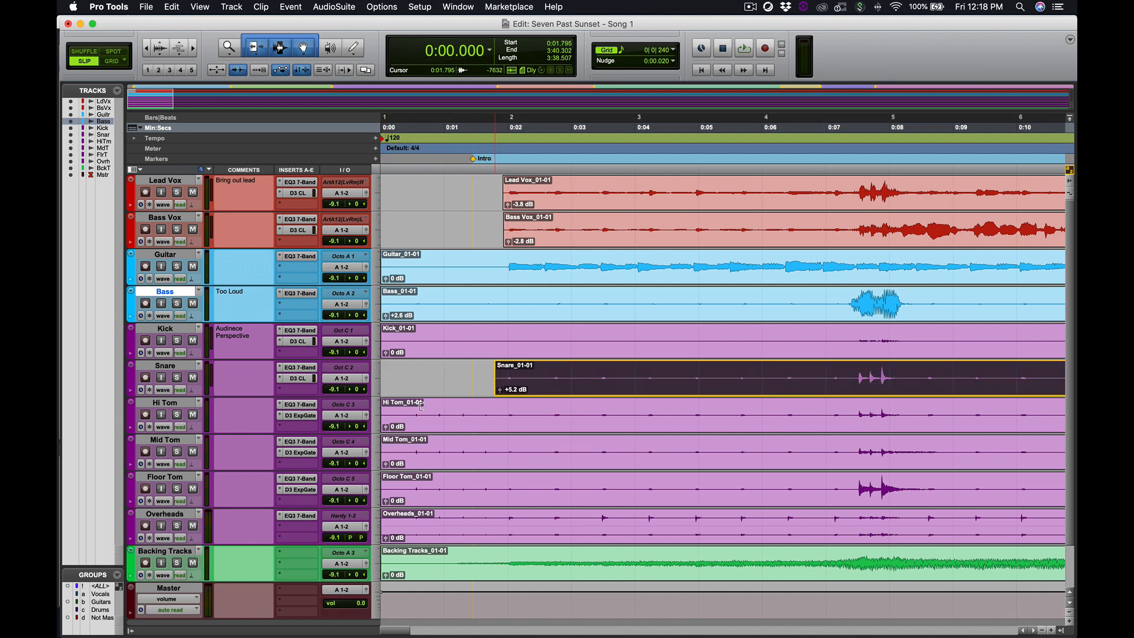
pyautogui.keyDown('shift'); pyautogui.click(480, 425); pyautogui.keyUp('shift')
pyautogui.keyDown('shift'); pyautogui.click(481, 468); pyautogui.keyUp('shift')
pyautogui.keyDown('shift'); pyautogui.click(482, 501); pyautogui.keyUp('shift')
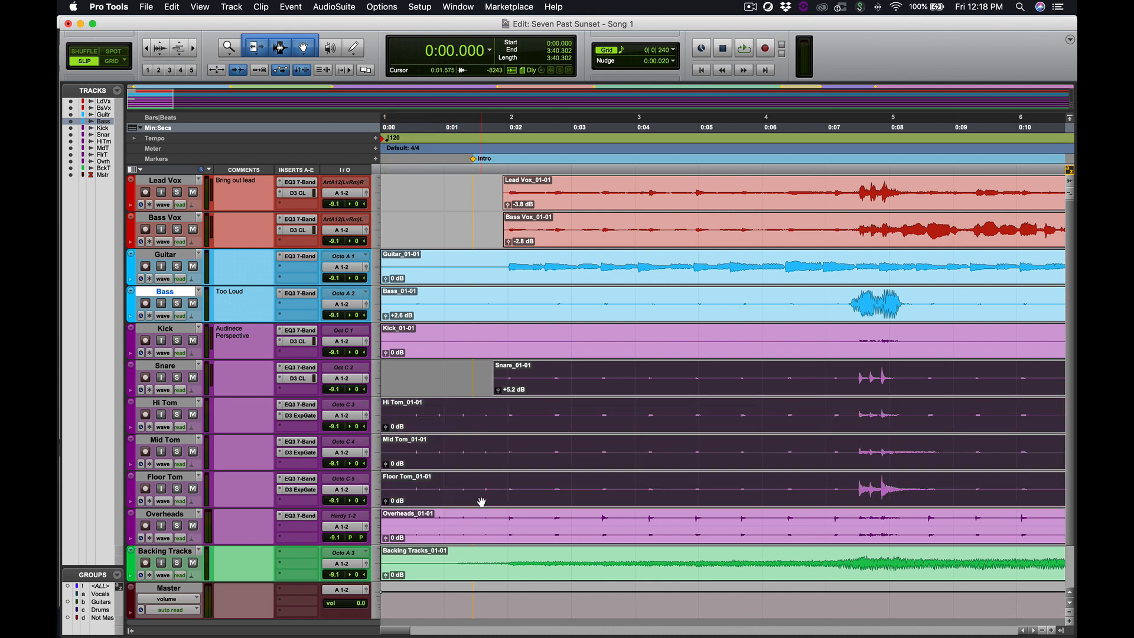
pyautogui.keyDown('shift'); pyautogui.click(463, 533); pyautogui.keyUp('shift')
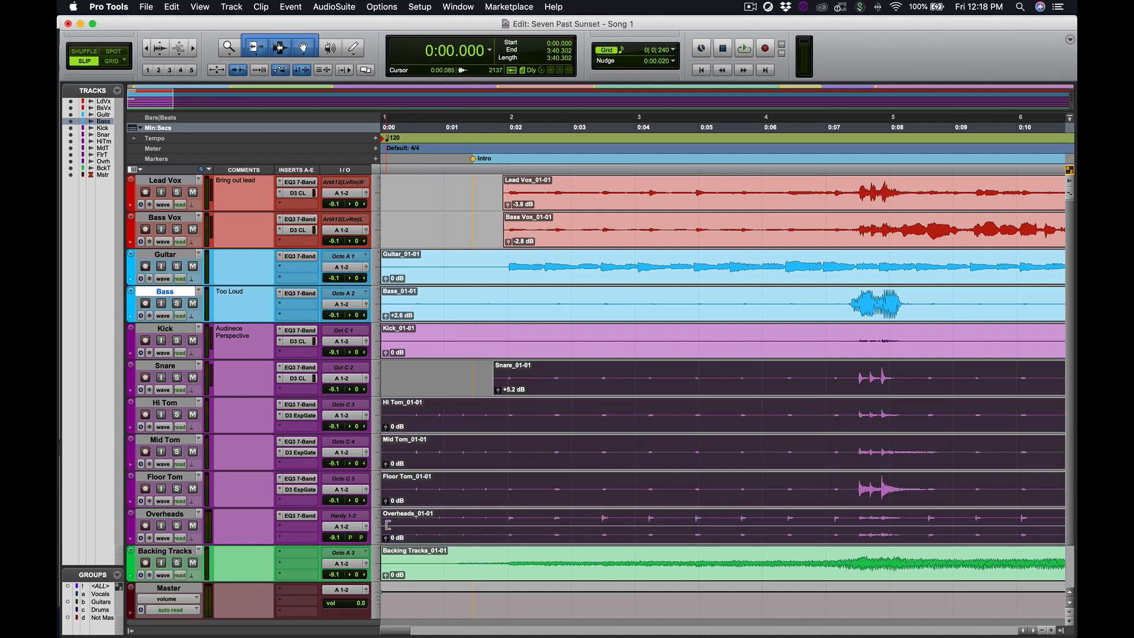
pyautogui.moveTo(388, 525); pyautogui.dragTo(505, 524)
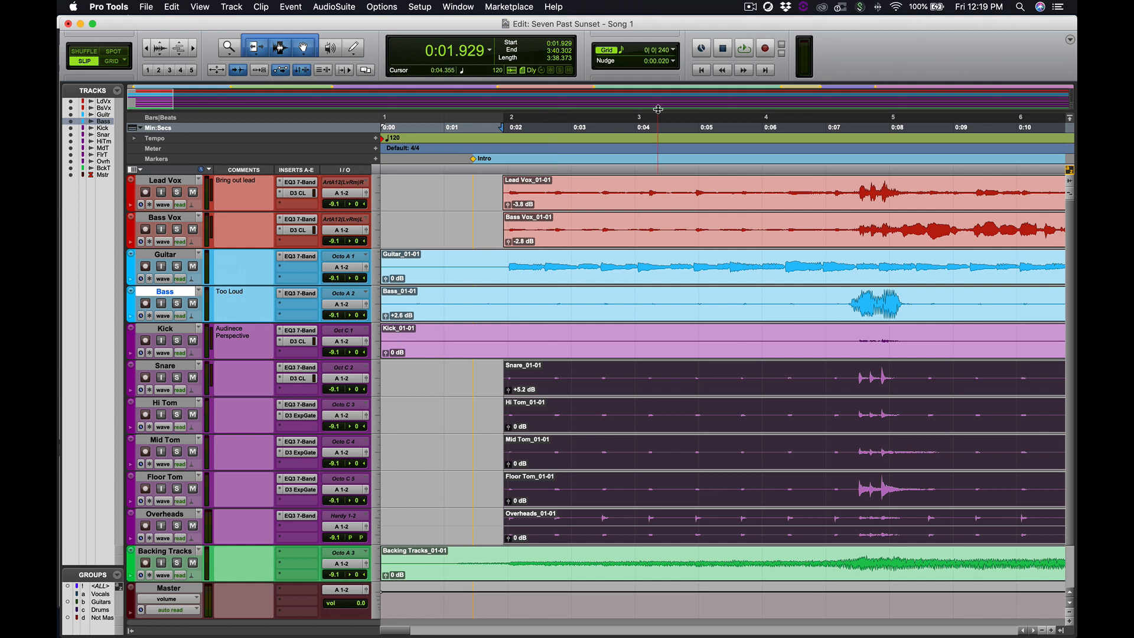
# - Play the session from the beginning to check the trimmed vocal and drum intros
pyautogui.click(701, 71)
pyautogui.press('space')
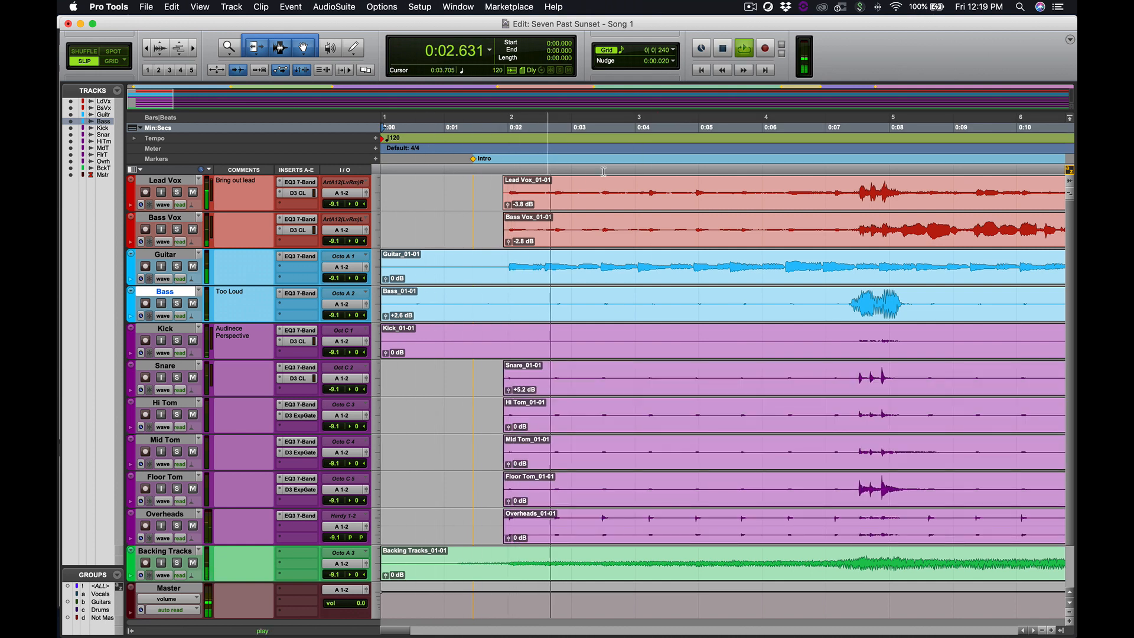
pyautogui.press('space')
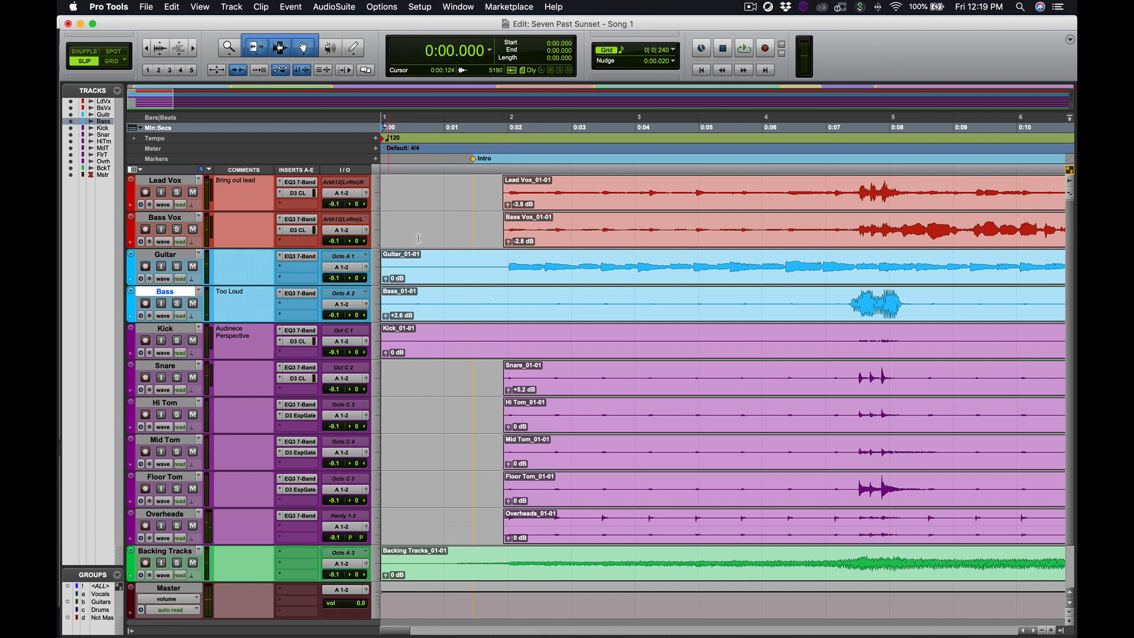
# - Select all clips from the Lead Vox track through the Overheads track, leaving Backing Tracks out
pyautogui.click(528, 193)
pyautogui.keyDown('shift'); pyautogui.click(529, 244); pyautogui.keyUp('shift')
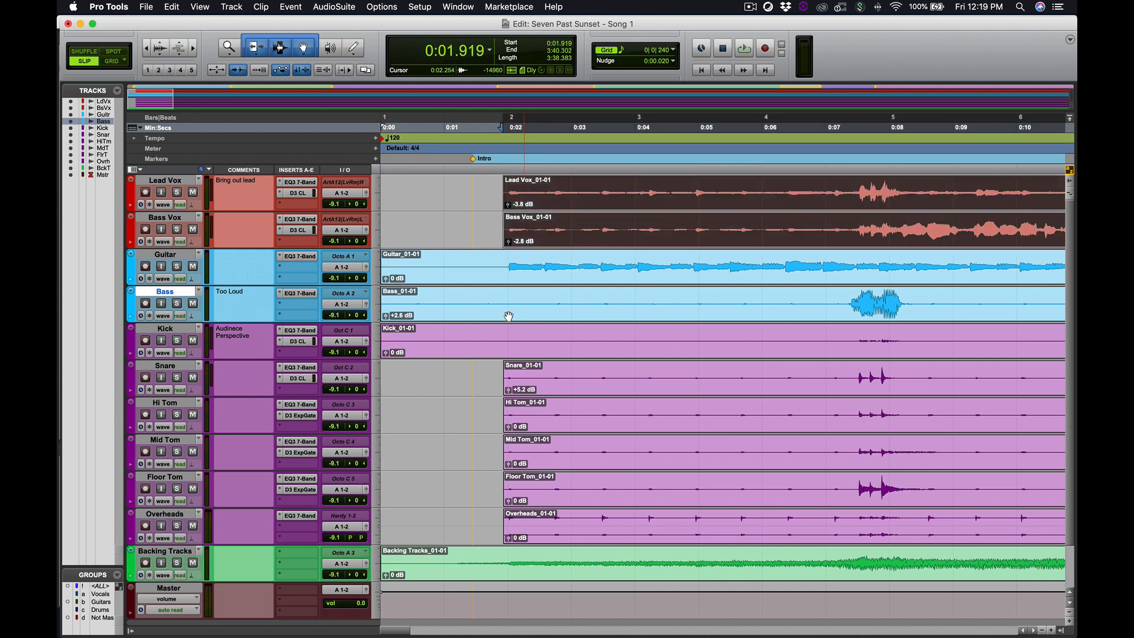
pyautogui.keyDown('shift'); pyautogui.click(408, 279); pyautogui.keyUp('shift')
pyautogui.keyDown('shift'); pyautogui.click(507, 319); pyautogui.keyUp('shift')
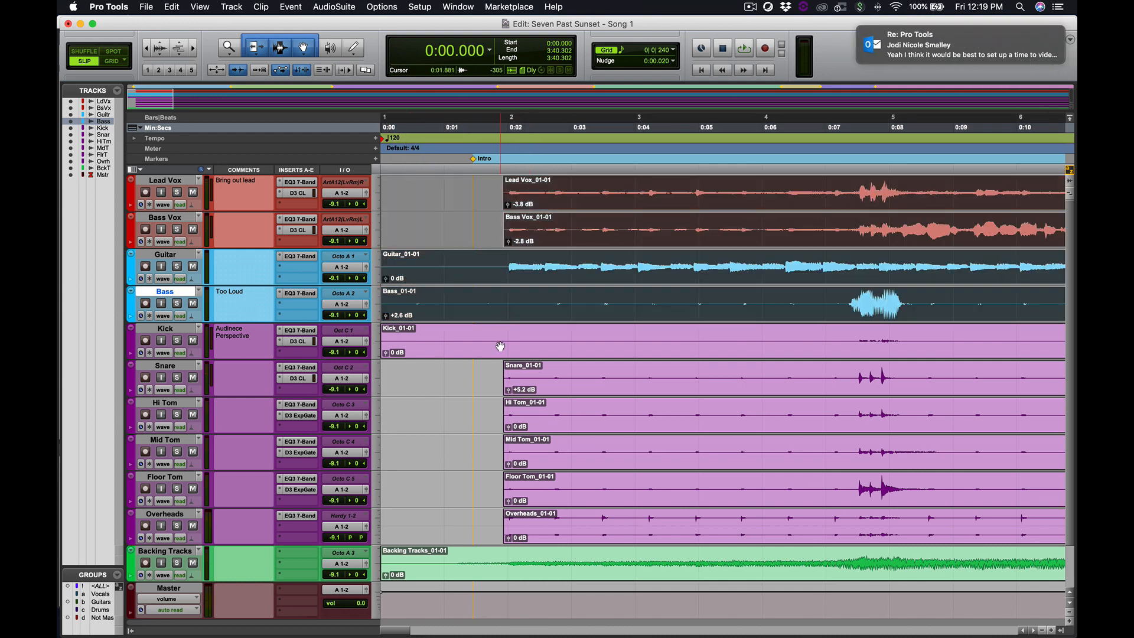
pyautogui.keyDown('shift'); pyautogui.click(499, 348); pyautogui.keyUp('shift')
pyautogui.keyDown('shift'); pyautogui.click(532, 386); pyautogui.keyUp('shift')
pyautogui.keyDown('shift'); pyautogui.click(532, 426); pyautogui.keyUp('shift')
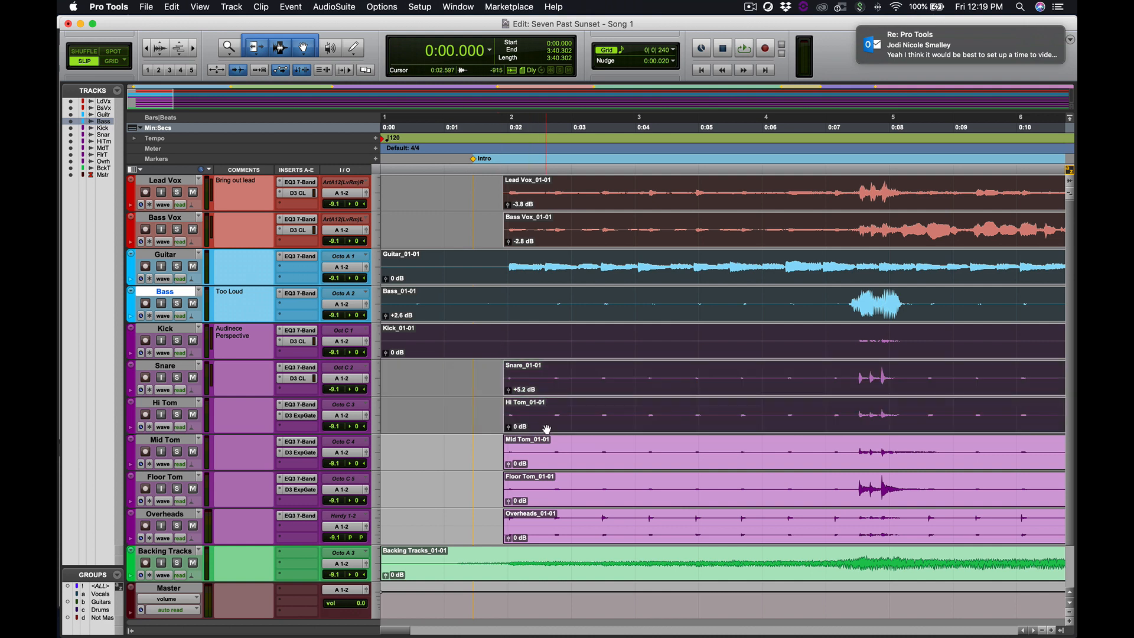
pyautogui.keyDown('shift'); pyautogui.click(550, 468); pyautogui.keyUp('shift')
pyautogui.keyDown('shift'); pyautogui.click(549, 499); pyautogui.keyUp('shift')
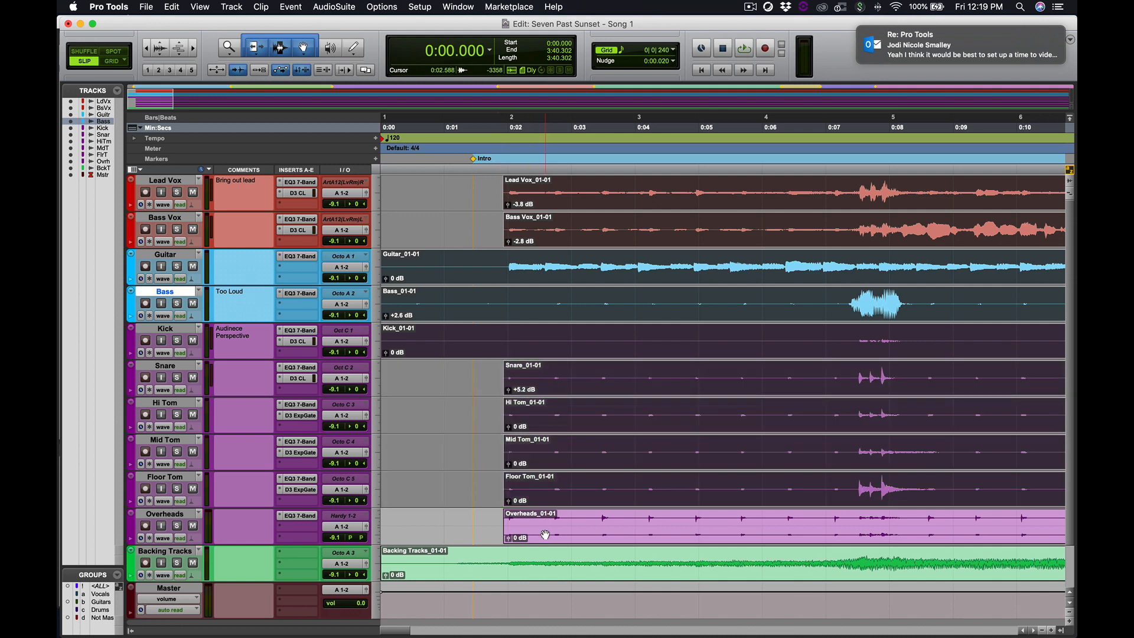
pyautogui.keyDown('shift'); pyautogui.click(546, 535); pyautogui.keyUp('shift')
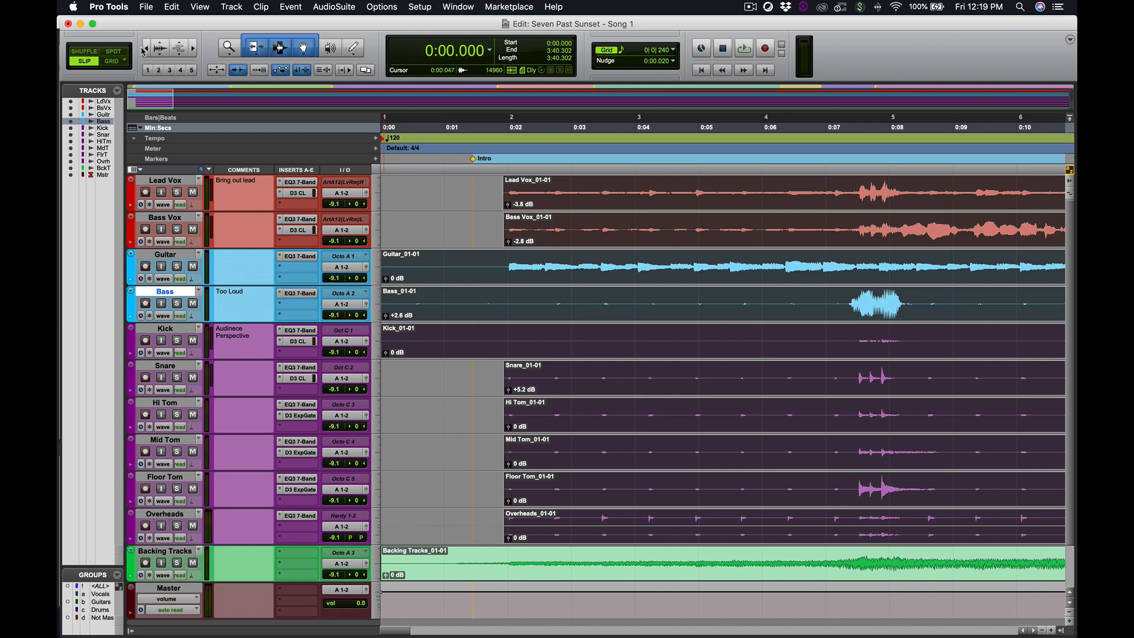
# - Try trimming the starts of all selected clips together to about 0:02.014 and play from the beginning
pyautogui.click(190, 50)
pyautogui.click(190, 50)
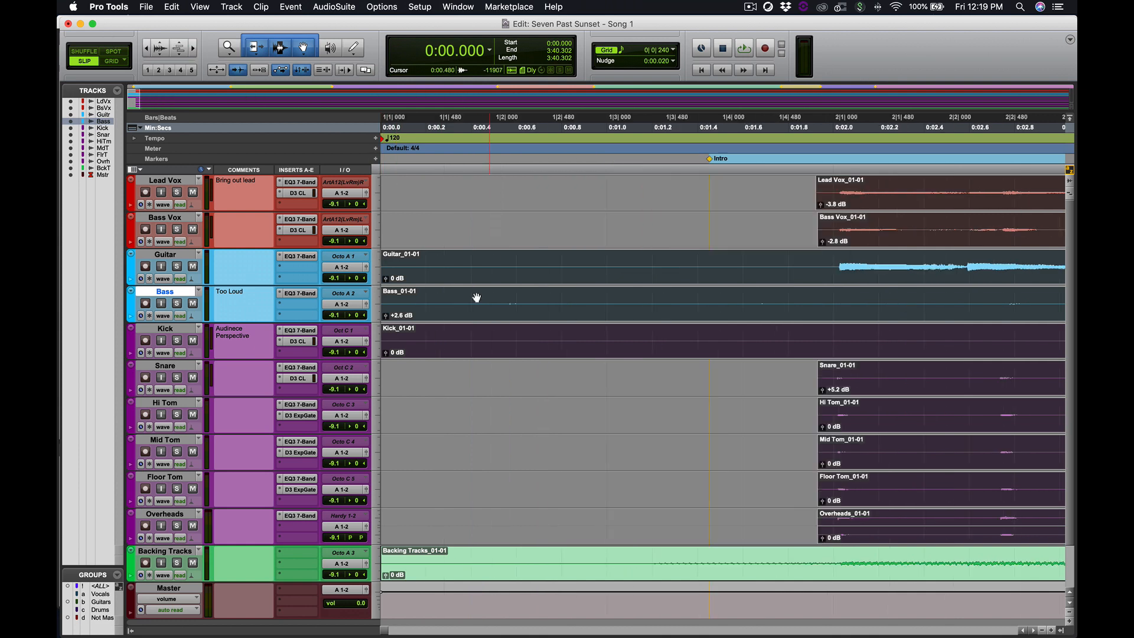
pyautogui.moveTo(388, 273); pyautogui.dragTo(840, 278)
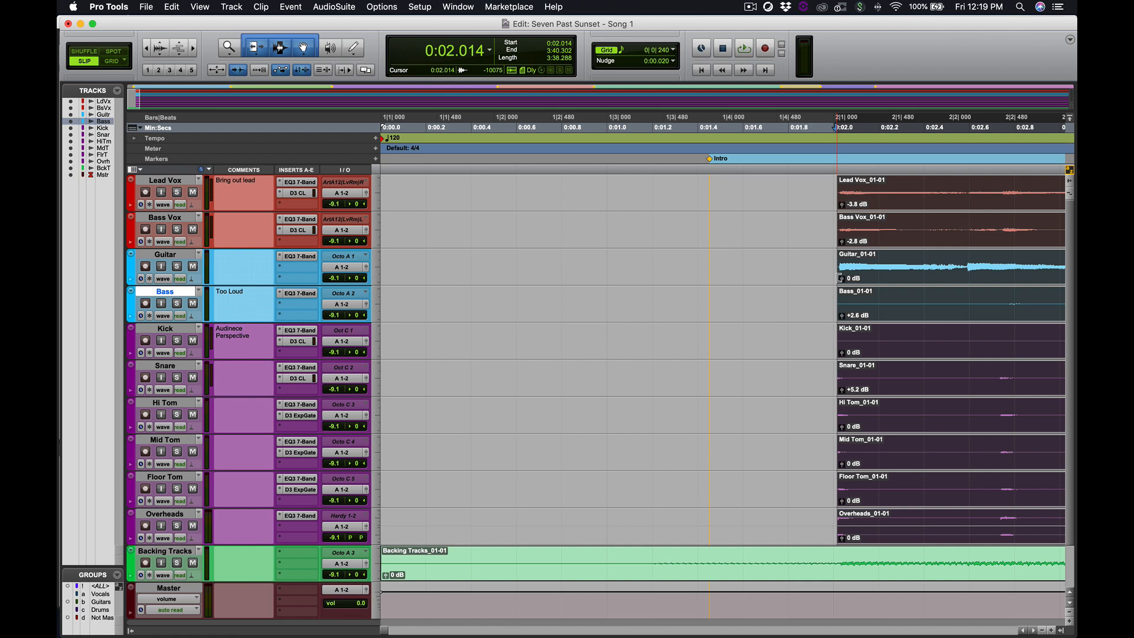
pyautogui.press('Return')
pyautogui.press('space')
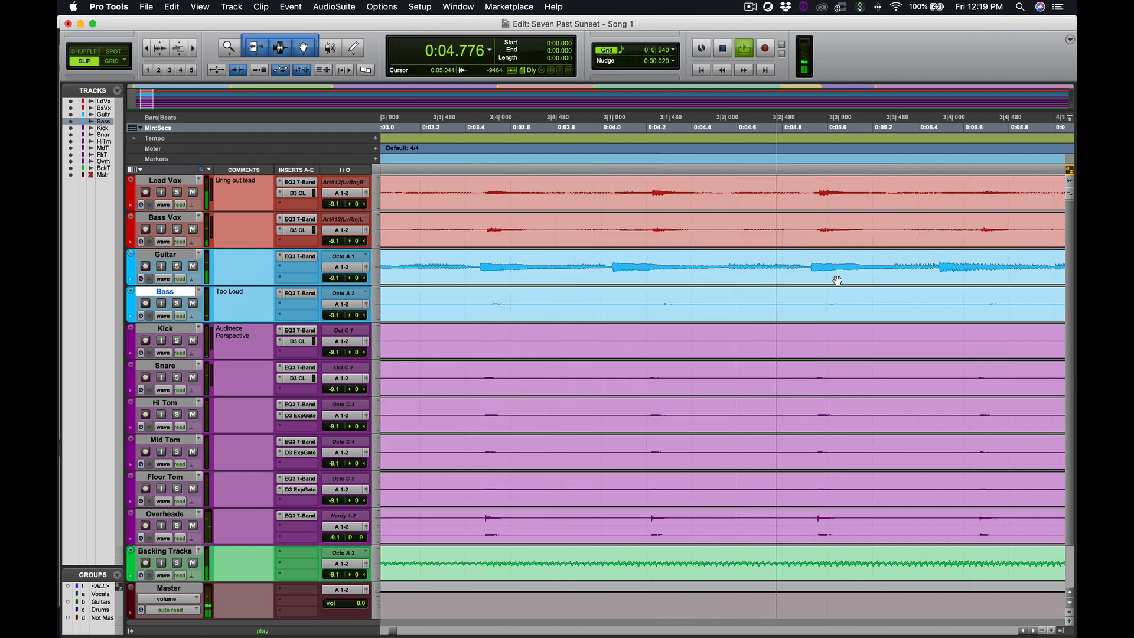
pyautogui.press('space')
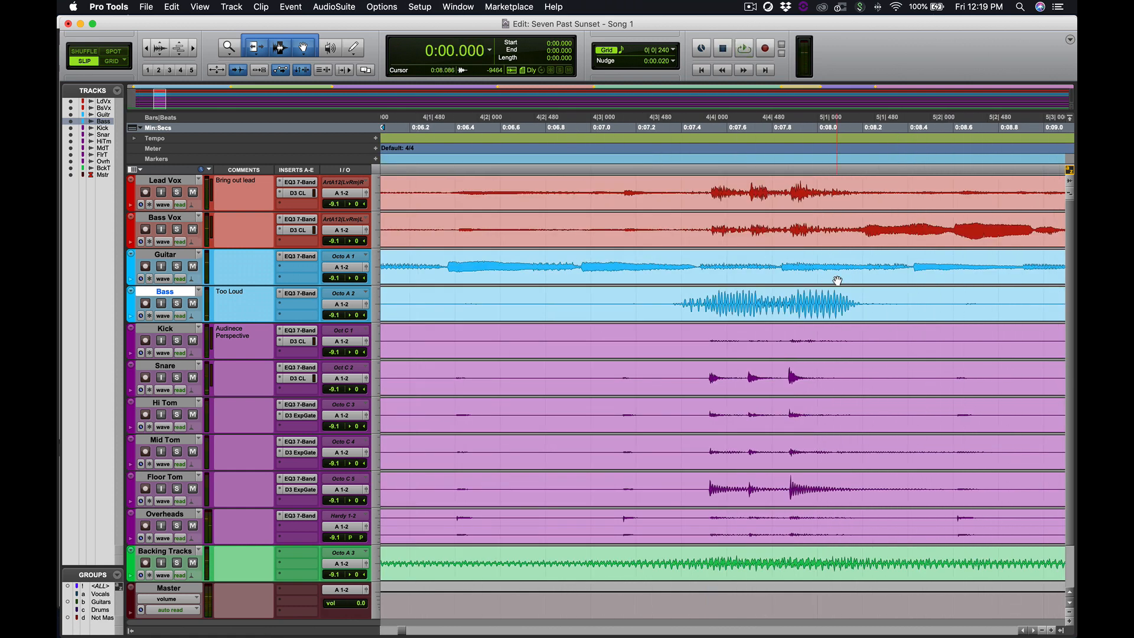
# - Undo the last start trim on the selected clips
pyautogui.press('super+a')
pyautogui.hscroll(10, 615, 236)
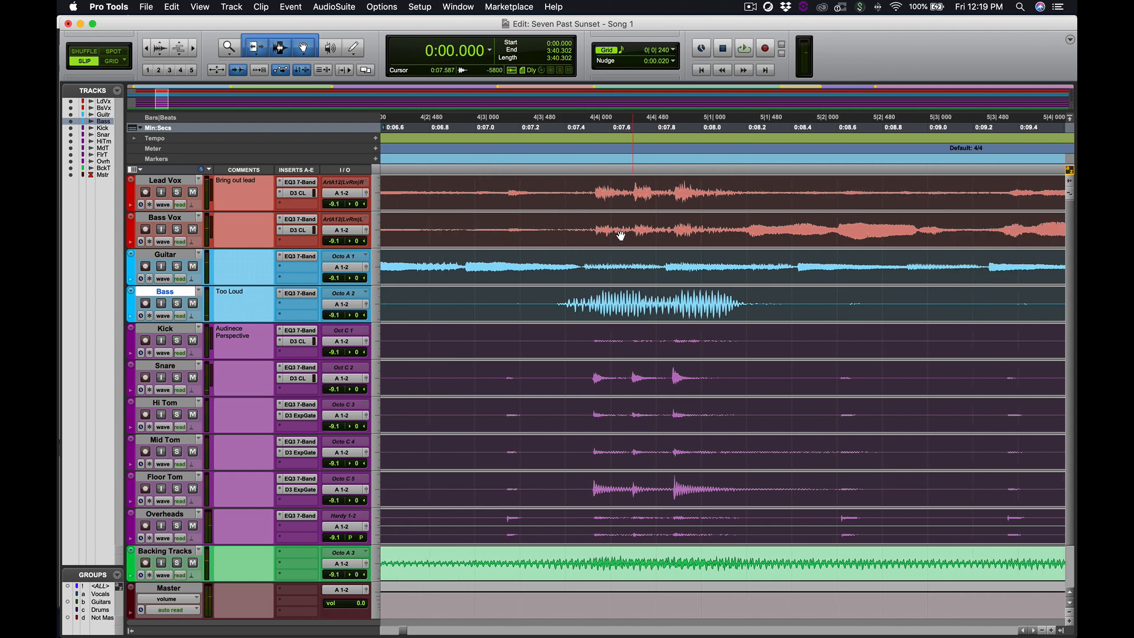
pyautogui.hscroll(-4, 638, 237)
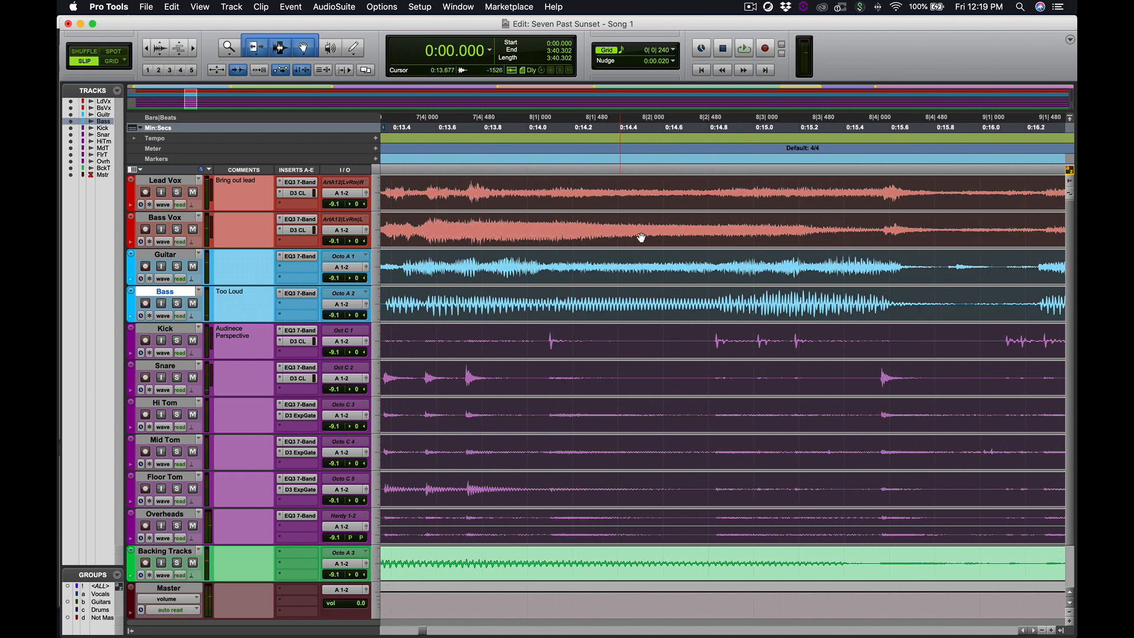
pyautogui.moveTo(411, 630); pyautogui.dragTo(367, 633)
pyautogui.hscroll(1, 417, 446)
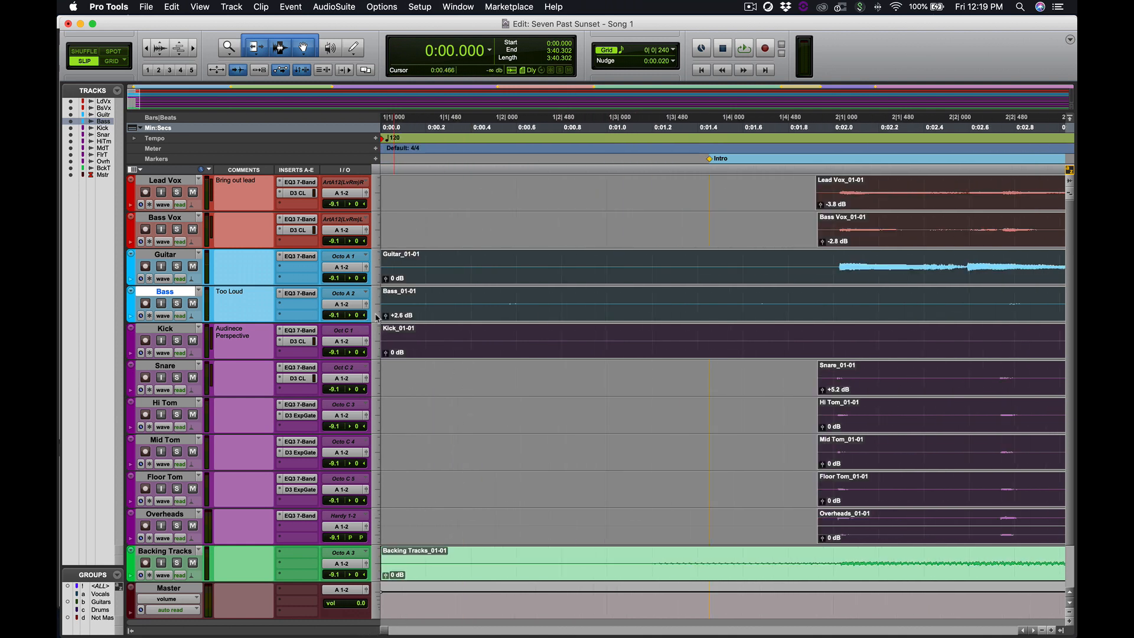
# - Trim the starts of the Lead Vox through Overheads clips to about 0:01.950 and add fade-ins about 0.06 s long to each
pyautogui.moveTo(424, 273); pyautogui.dragTo(823, 275)
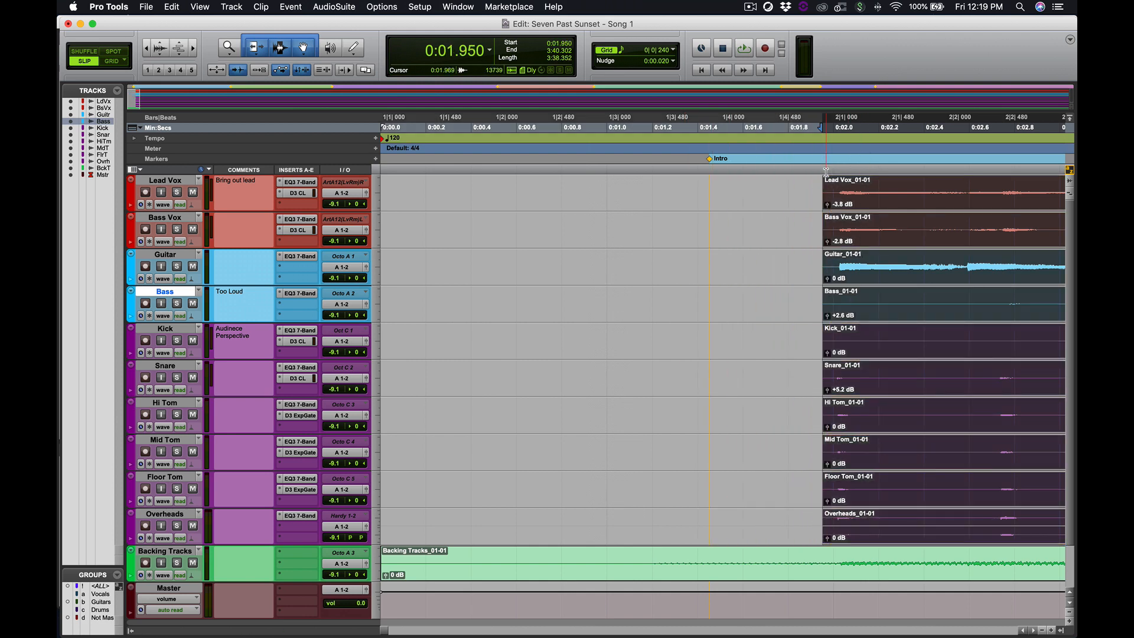
pyautogui.moveTo(823, 181); pyautogui.dragTo(836, 182)
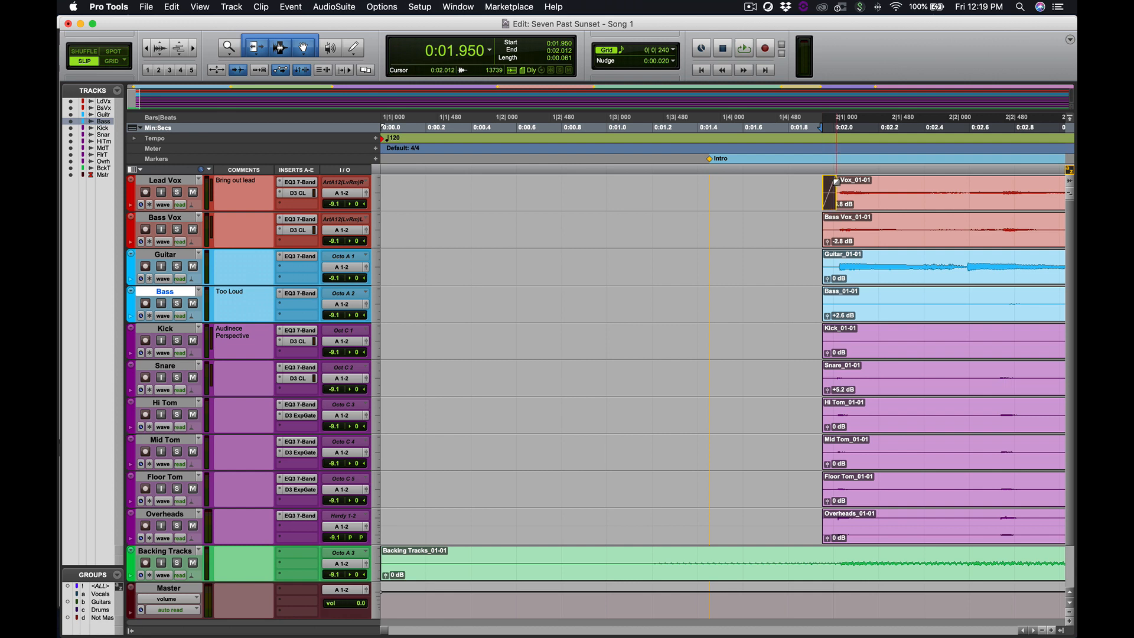
pyautogui.moveTo(823, 217)
pyautogui.mouseDown()
pyautogui.moveTo(836, 224)
pyautogui.moveTo(836, 298)
pyautogui.mouseUp()
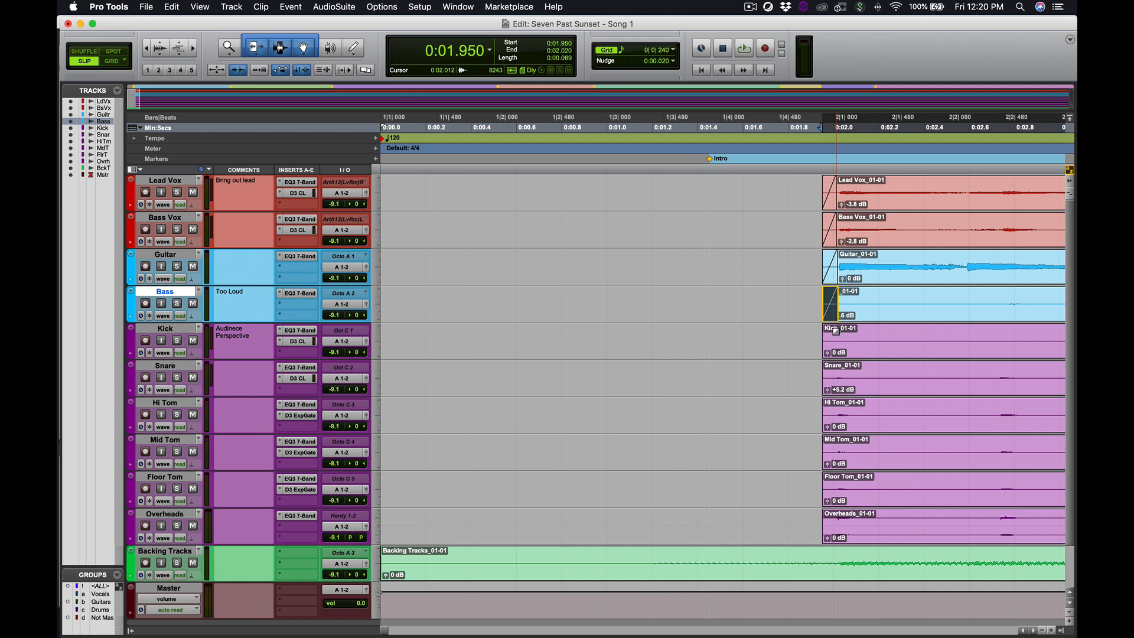
pyautogui.moveTo(825, 330); pyautogui.dragTo(834, 408)
pyautogui.moveTo(840, 412)
pyautogui.mouseDown()
pyautogui.moveTo(828, 516)
pyautogui.moveTo(841, 519)
pyautogui.mouseUp()
# - Play the session from about 0:01.789 to check the new clip starts and fade-ins
pyautogui.click(787, 128)
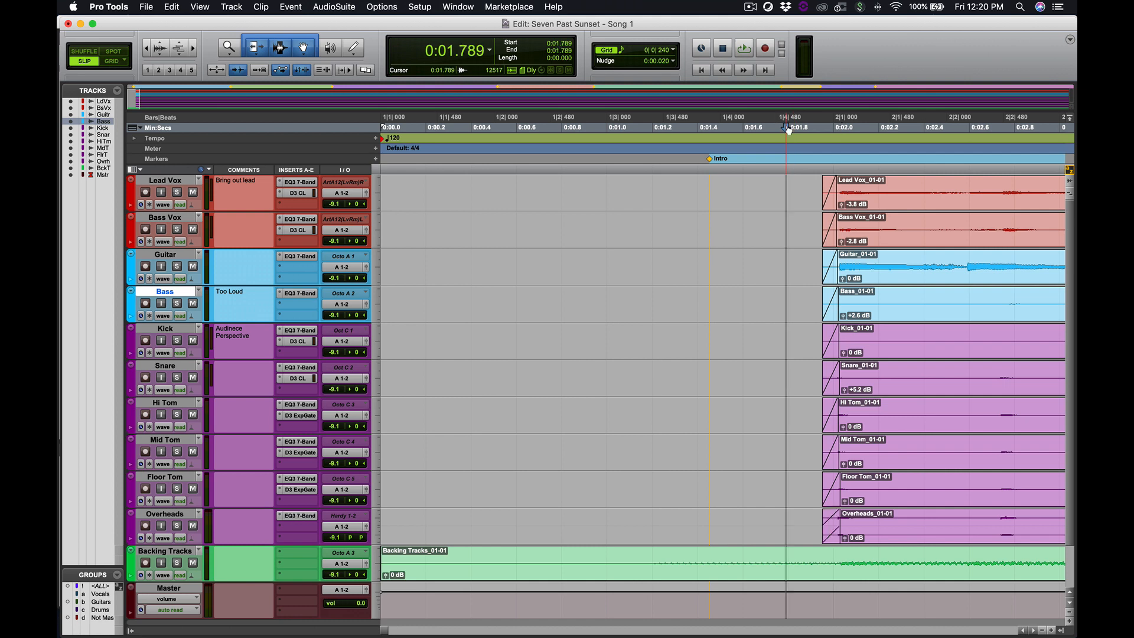
pyautogui.press('space')
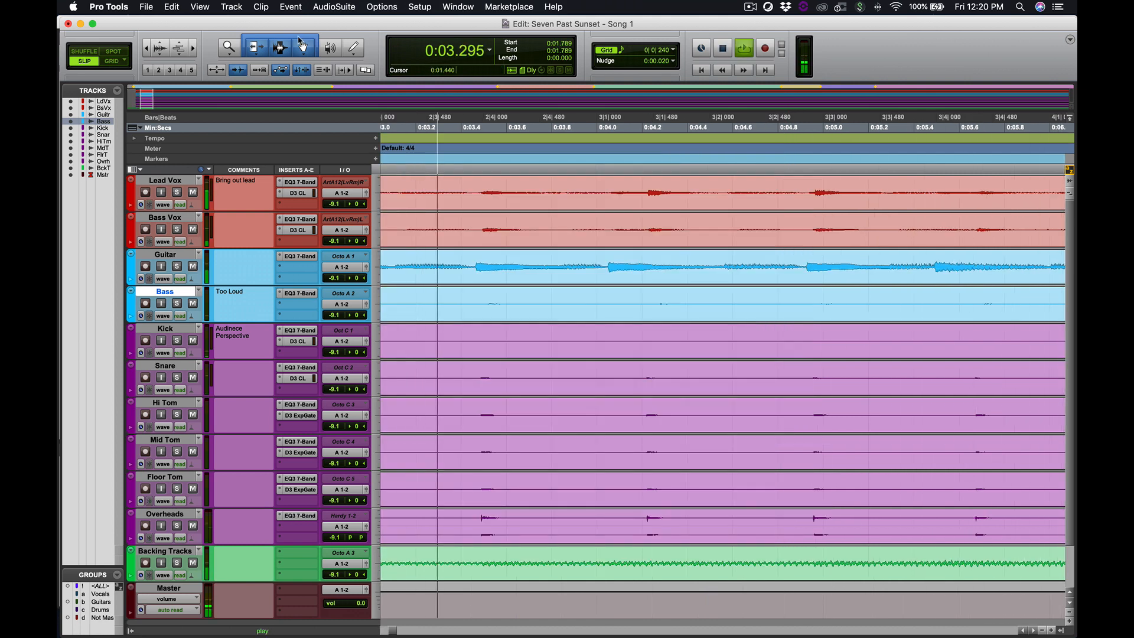
pyautogui.press('space')
# - Solo the Kick, Snare, Hi Tom, Mid Tom, Floor Tom and Overheads tracks in the mixer and play the song from the beginning
pyautogui.press('r')
pyautogui.press('r')
pyautogui.press('r')
pyautogui.press('r')
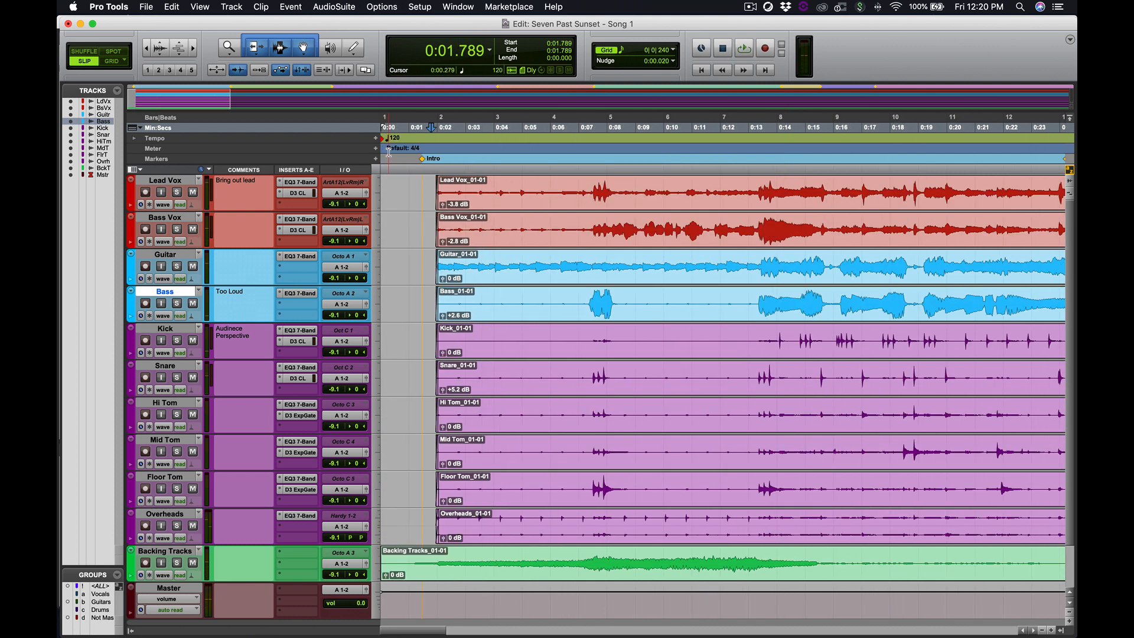
pyautogui.click(390, 148)
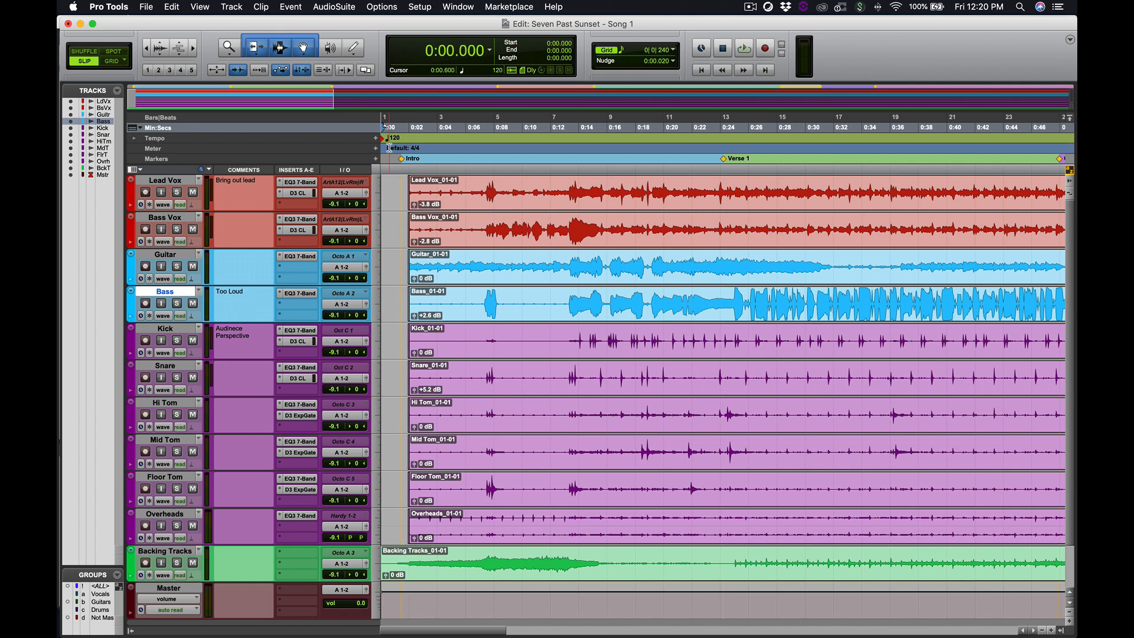
pyautogui.press('super+equal')
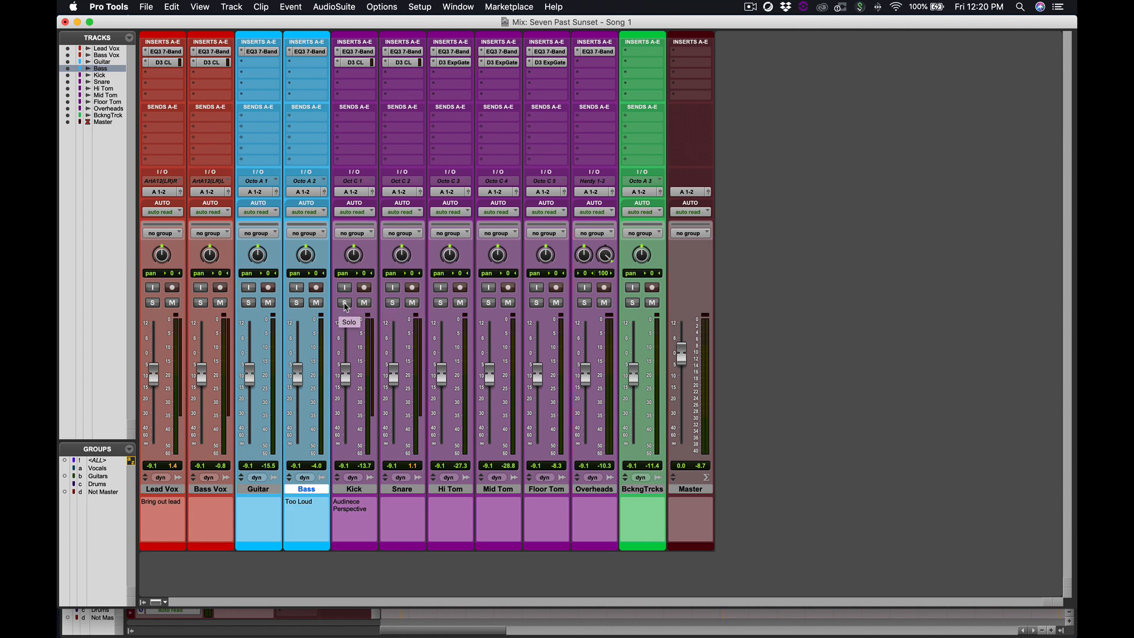
pyautogui.click(345, 303)
pyautogui.click(392, 302)
pyautogui.click(440, 302)
pyautogui.click(489, 302)
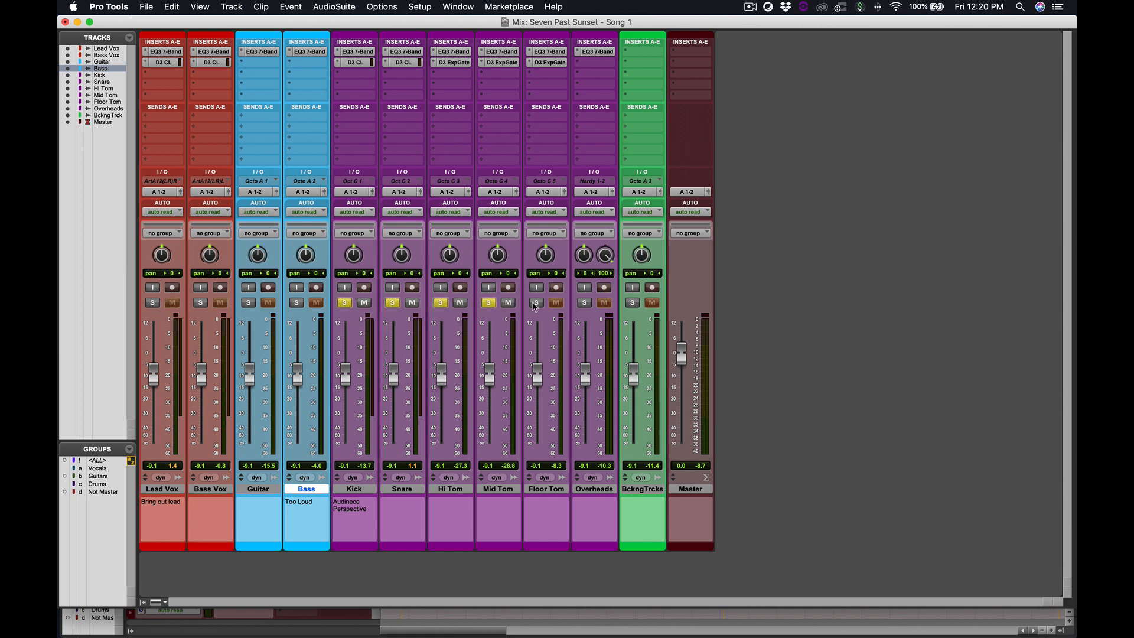
pyautogui.click(536, 303)
pyautogui.click(585, 302)
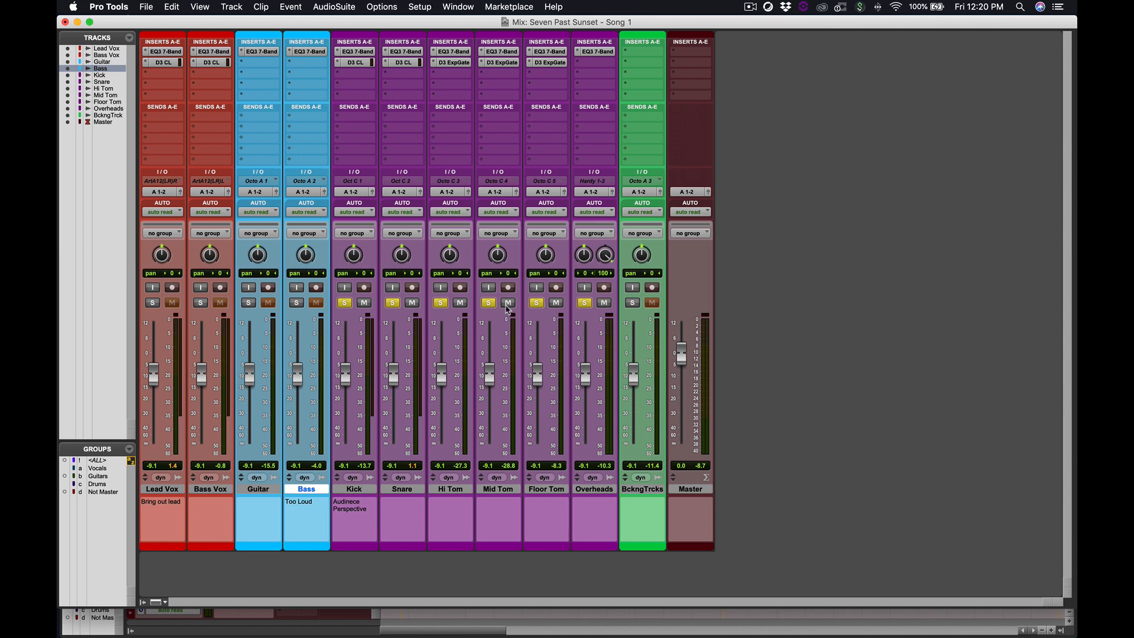
pyautogui.press('space')
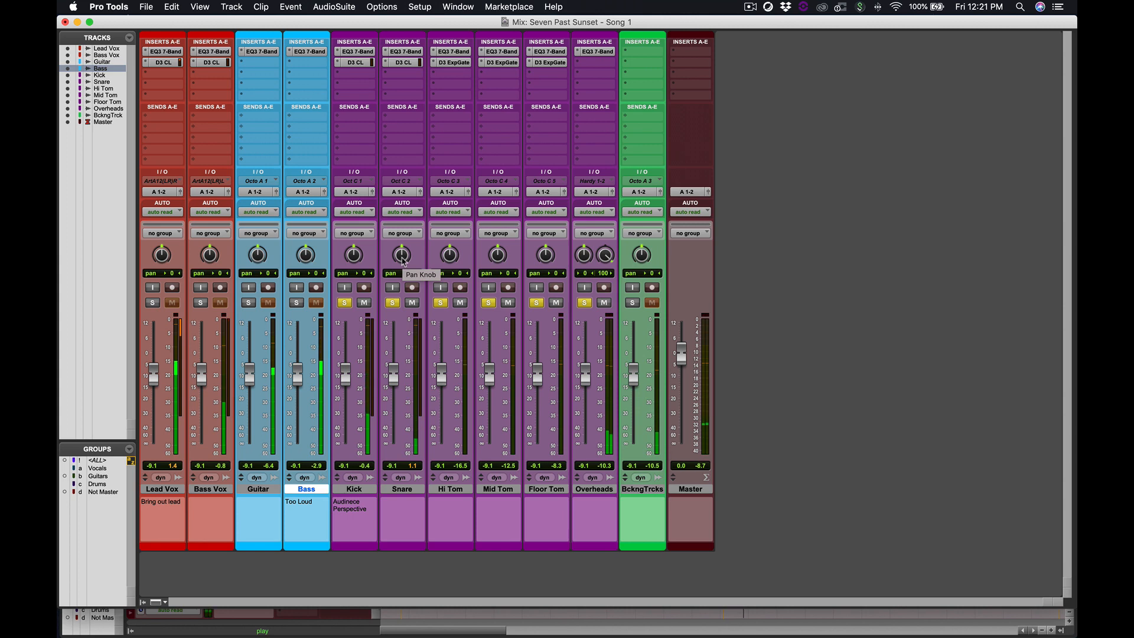
# - Pan the Snare 11 right, Hi Tom 20 right, Mid Tom 20 left, Floor Tom 49 left, and the Overheads 87 left and 87 right
pyautogui.moveTo(401, 262); pyautogui.dragTo(402, 255)
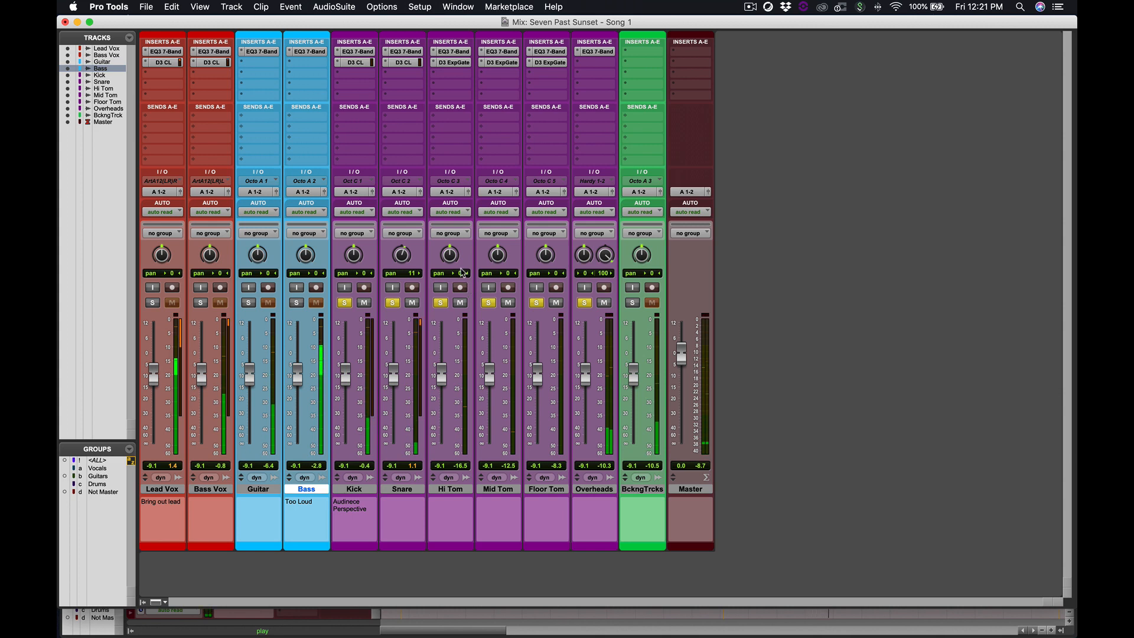
pyautogui.moveTo(457, 256); pyautogui.dragTo(449, 254)
pyautogui.moveTo(497, 256); pyautogui.dragTo(498, 265)
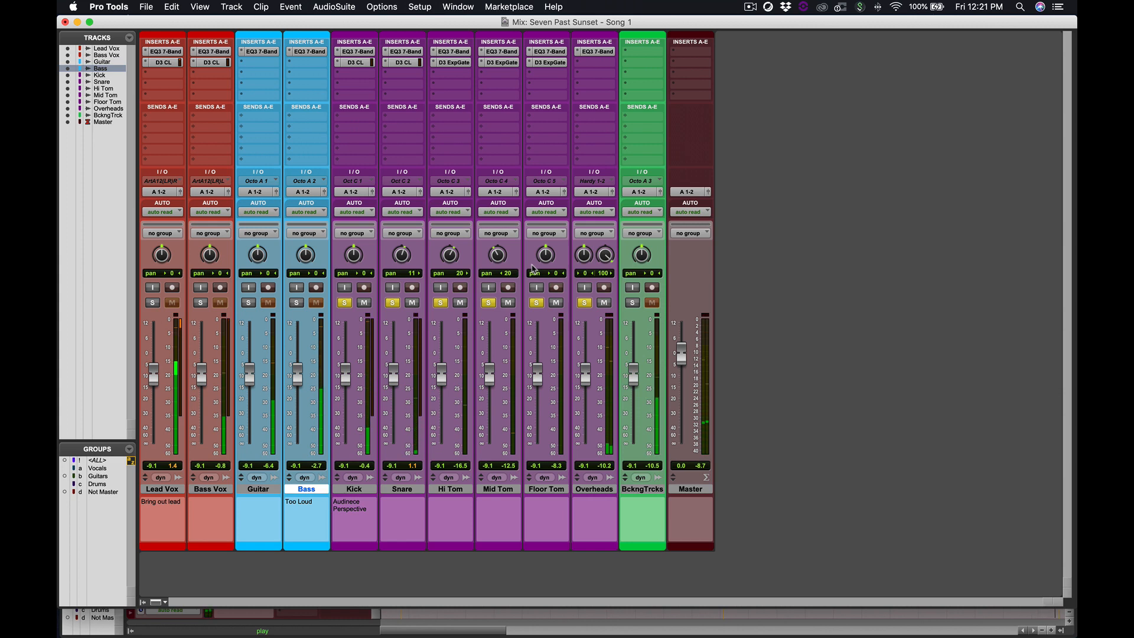
pyautogui.moveTo(547, 258); pyautogui.dragTo(573, 292)
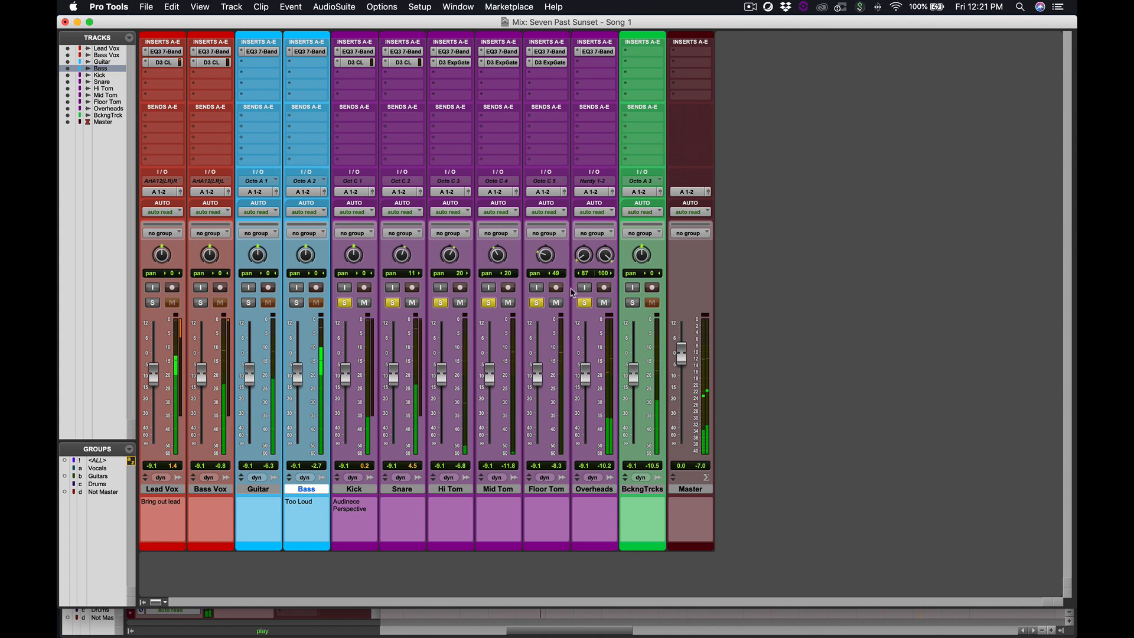
pyautogui.moveTo(605, 257)
pyautogui.mouseDown()
pyautogui.moveTo(605, 269)
pyautogui.moveTo(614, 255)
pyautogui.mouseUp()
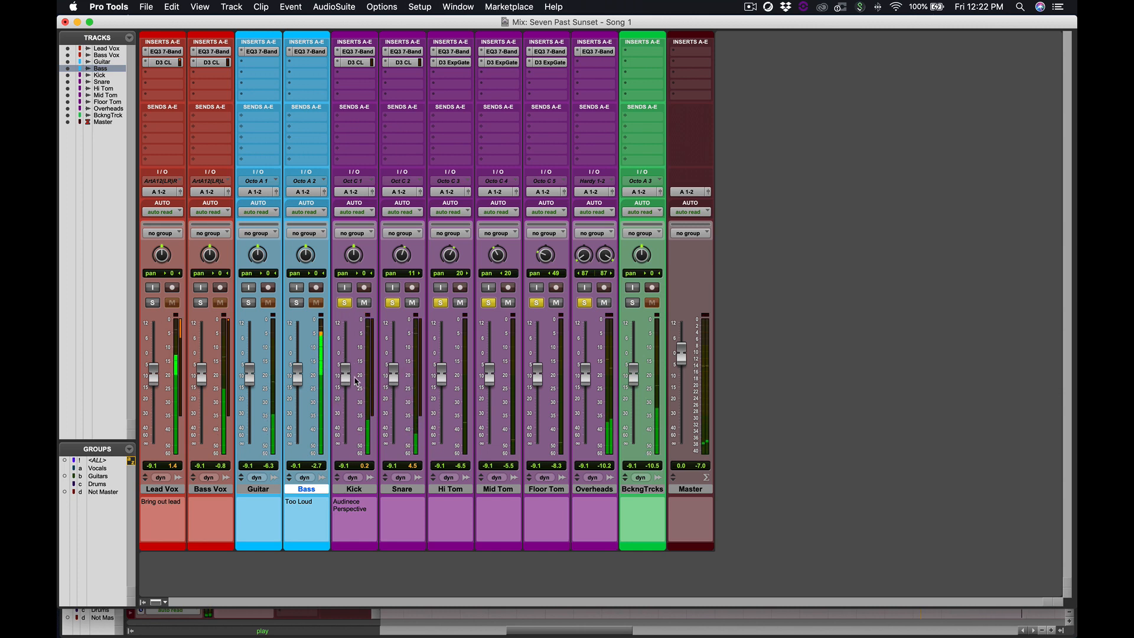
# - Set the volume faders to -7.0 dB for Snare, -10.7 for Hi Tom, -10.2 for Mid Tom, -9.9 for Floor Tom and -0.6 for Overheads
pyautogui.moveTo(393, 374)
pyautogui.mouseDown()
pyautogui.moveTo(393, 393)
pyautogui.moveTo(396, 361)
pyautogui.moveTo(395, 369)
pyautogui.mouseUp()
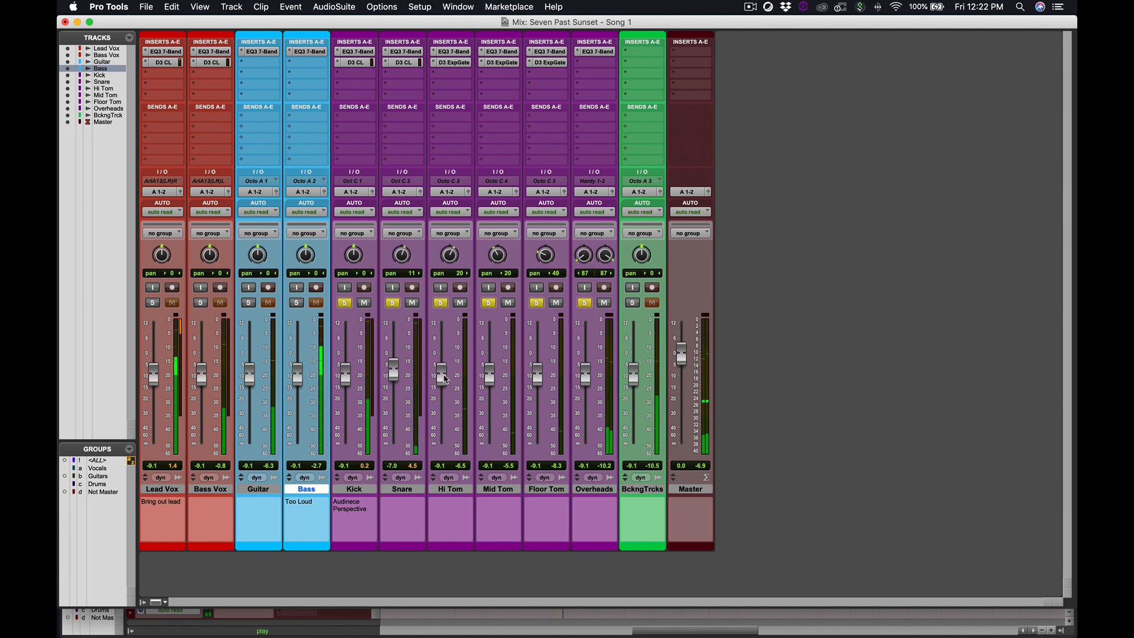
pyautogui.moveTo(585, 380); pyautogui.dragTo(587, 355)
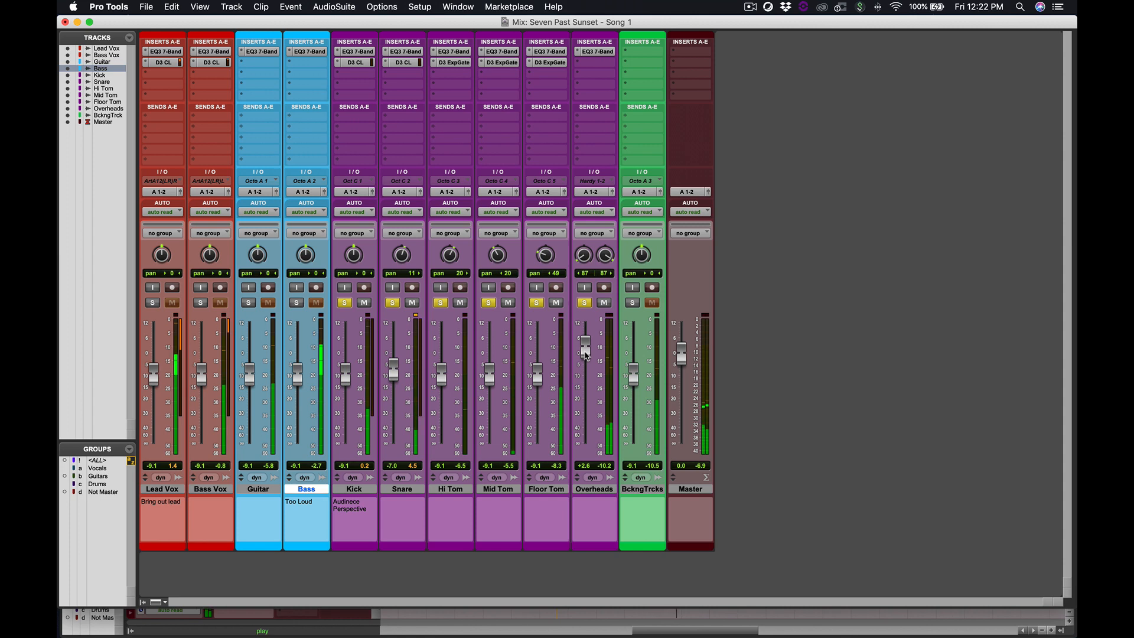
pyautogui.moveTo(587, 355); pyautogui.dragTo(587, 363)
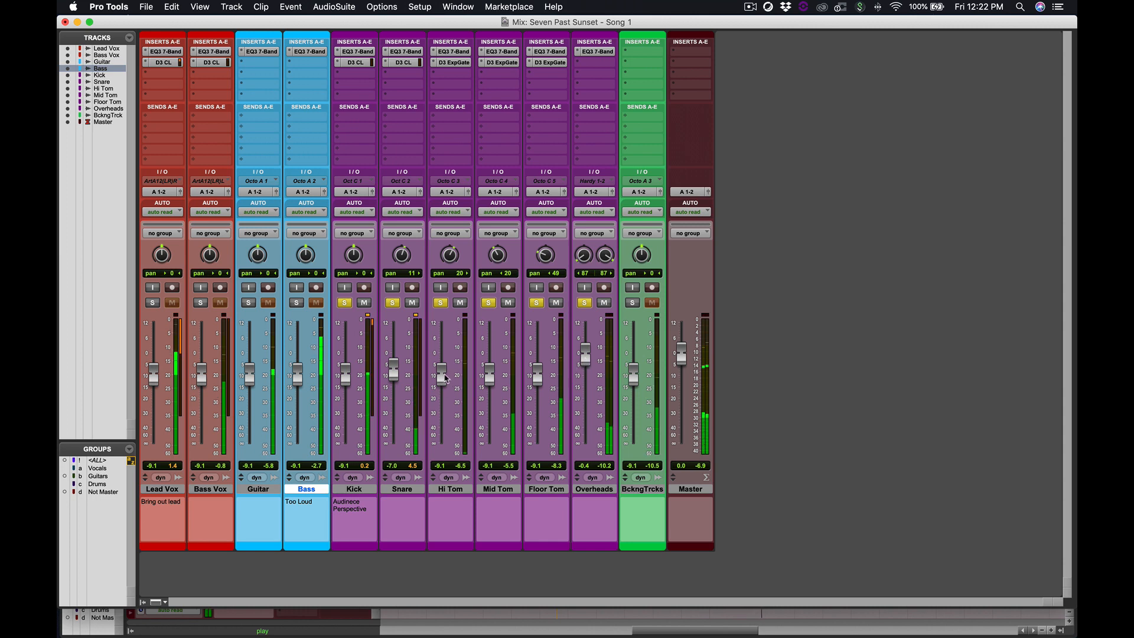
pyautogui.moveTo(443, 377); pyautogui.dragTo(489, 381)
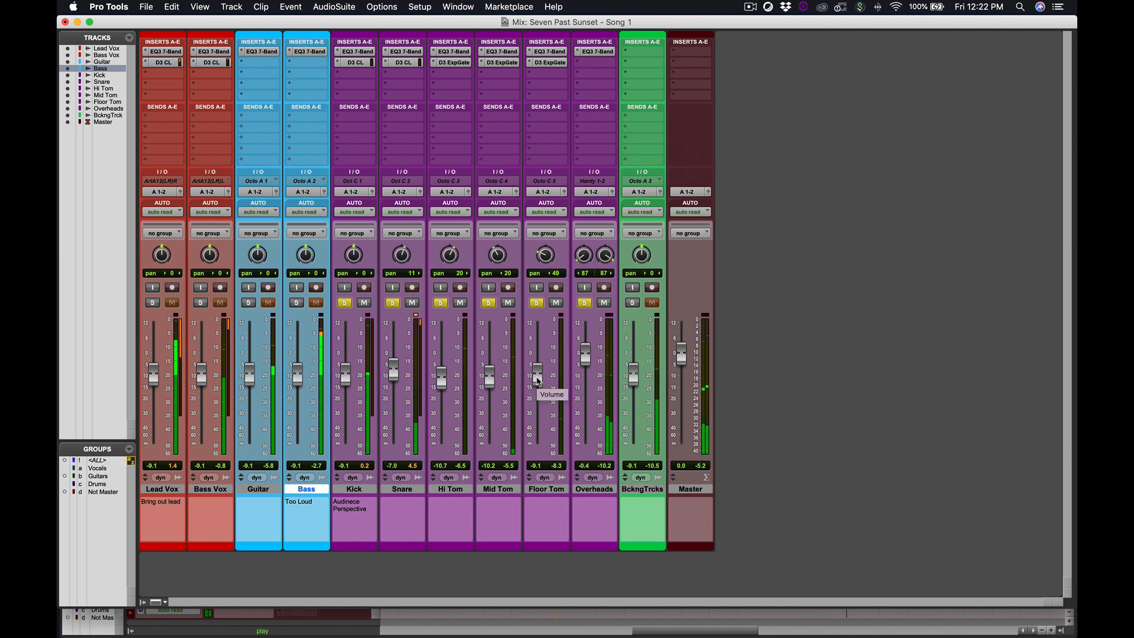
pyautogui.moveTo(537, 377); pyautogui.dragTo(537, 380)
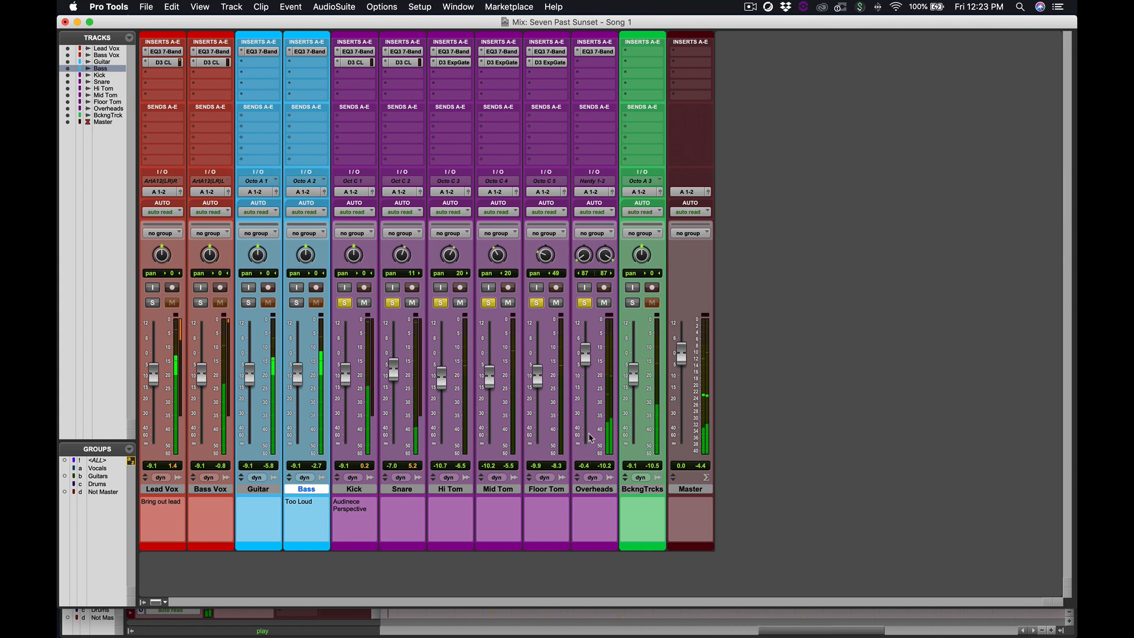
pyautogui.moveTo(587, 362); pyautogui.dragTo(588, 363)
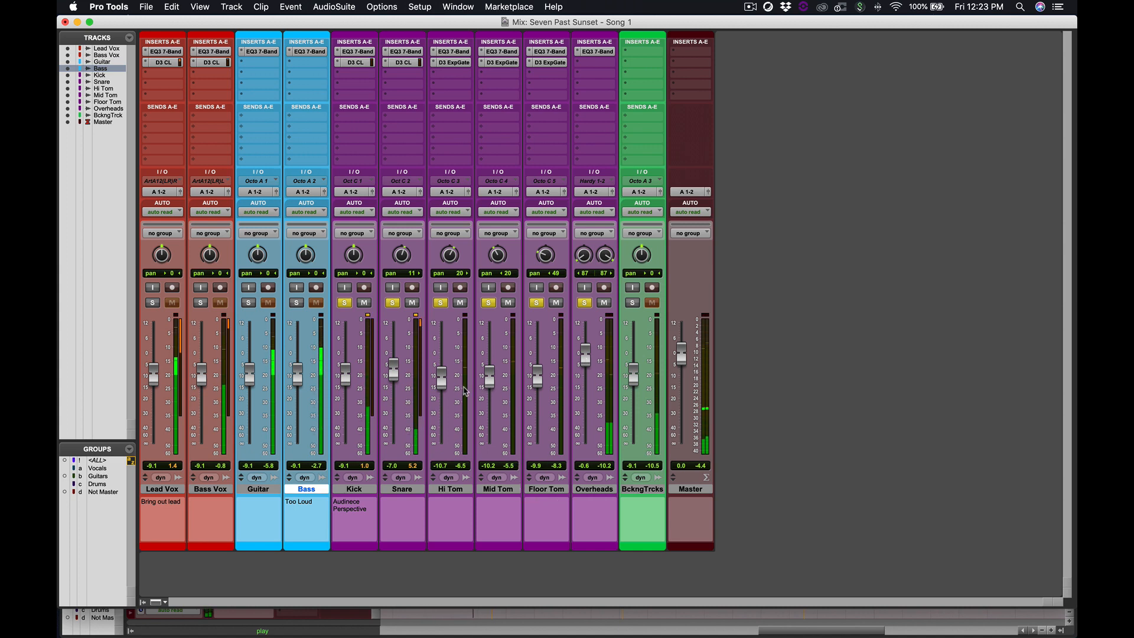
# - Add Bass and Guitar to the soloed tracks, setting the Bass volume to -4.1 dB and panning the Guitar 100 right
pyautogui.click(296, 302)
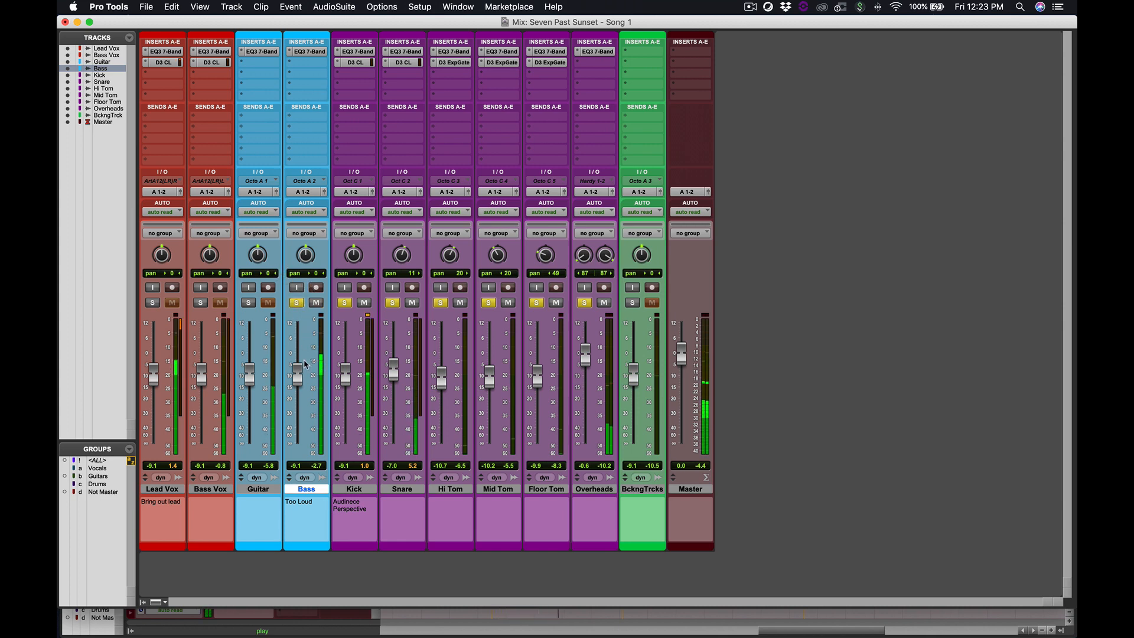
pyautogui.moveTo(300, 376); pyautogui.dragTo(299, 365)
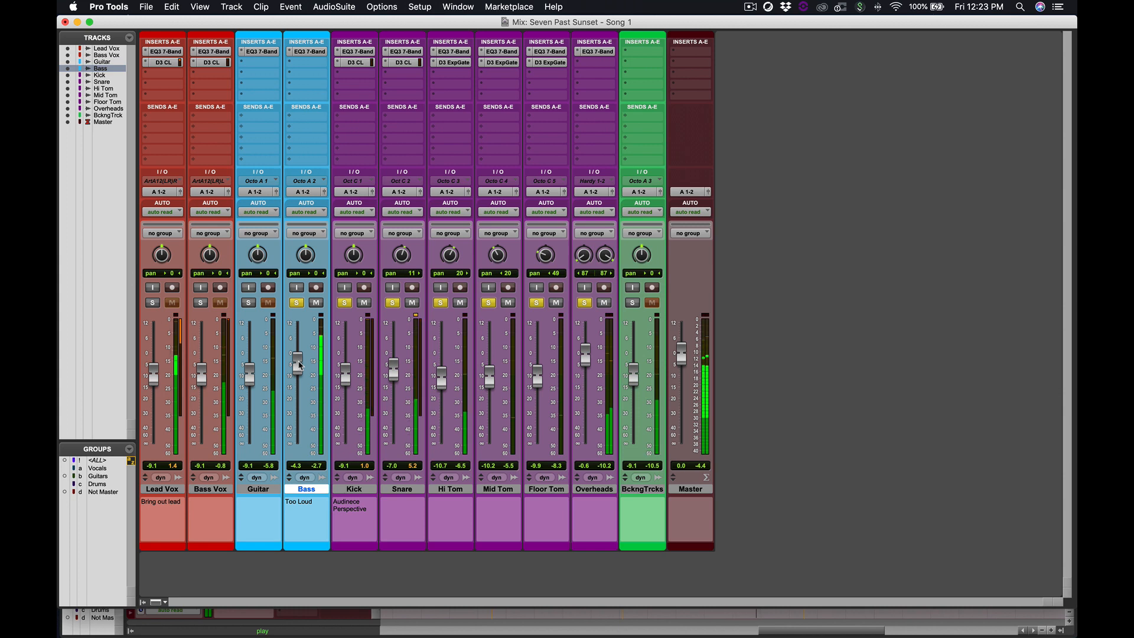
pyautogui.moveTo(302, 369); pyautogui.dragTo(302, 367)
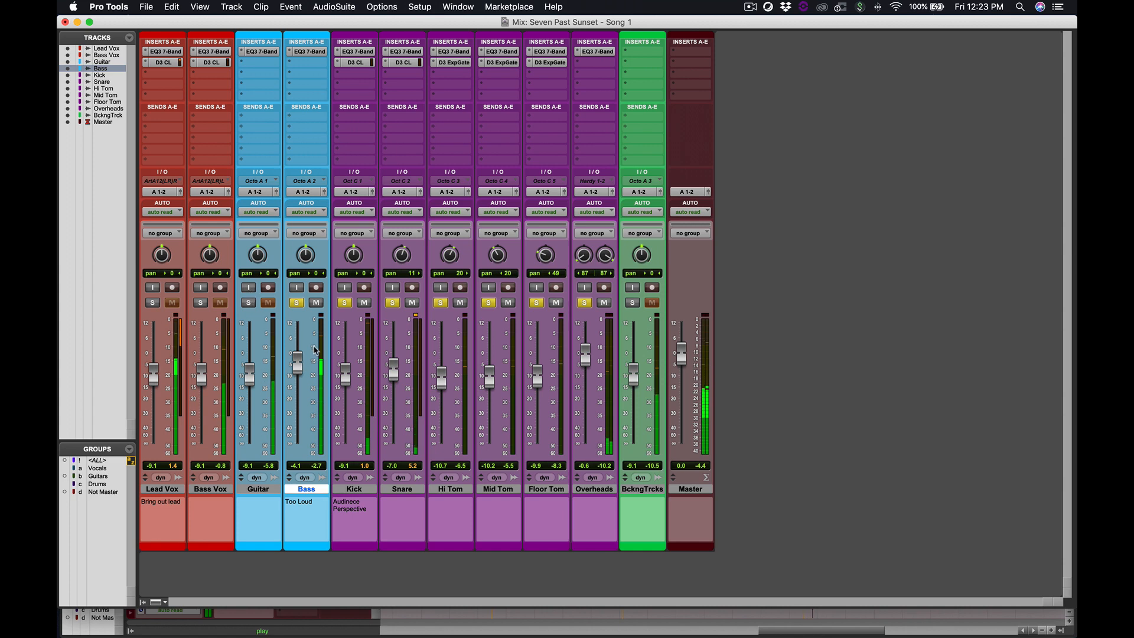
pyautogui.click(249, 303)
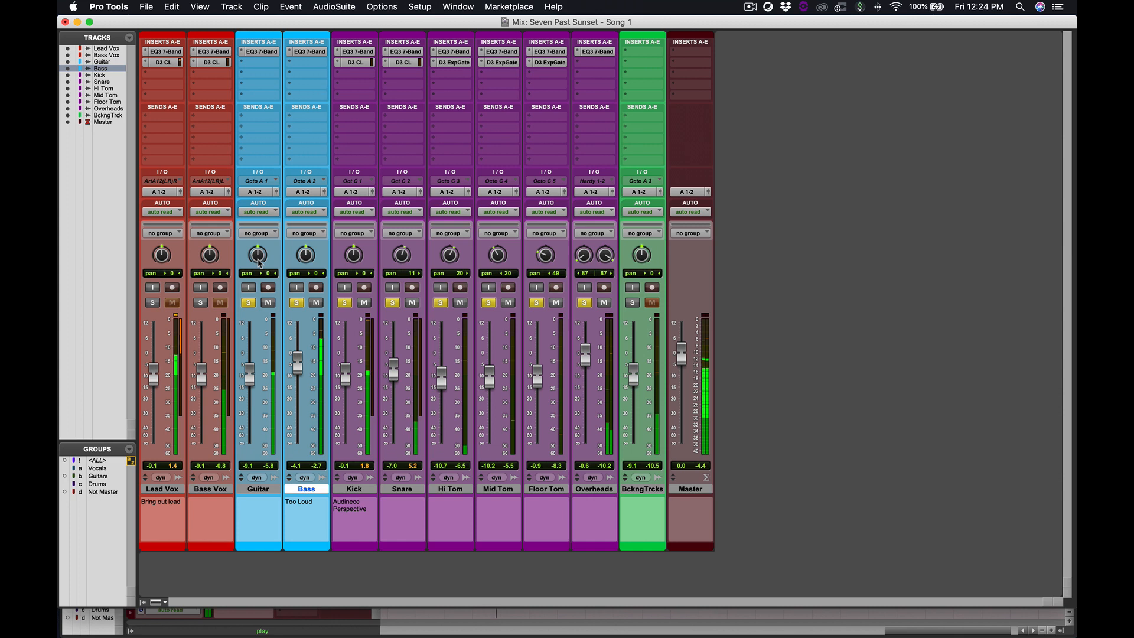
pyautogui.moveTo(258, 263); pyautogui.dragTo(264, 204)
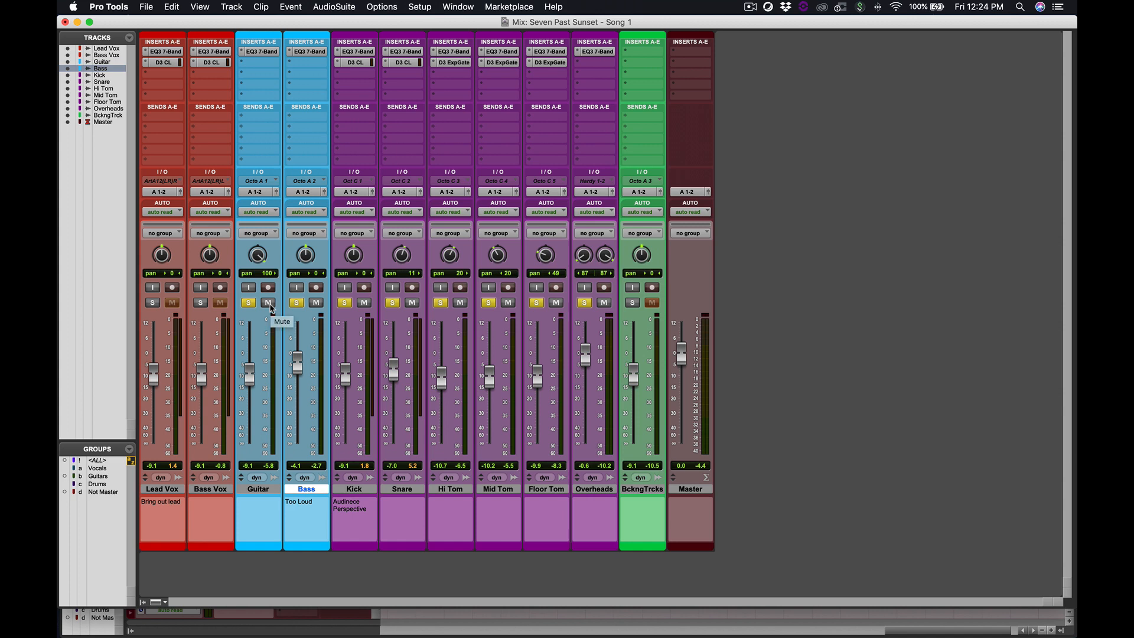
# - Examine the Guitar track's waveform in the Edit window from the song's end back to Verse 2, and from Chorus 2 to Chorus 3
pyautogui.press('super+equal')
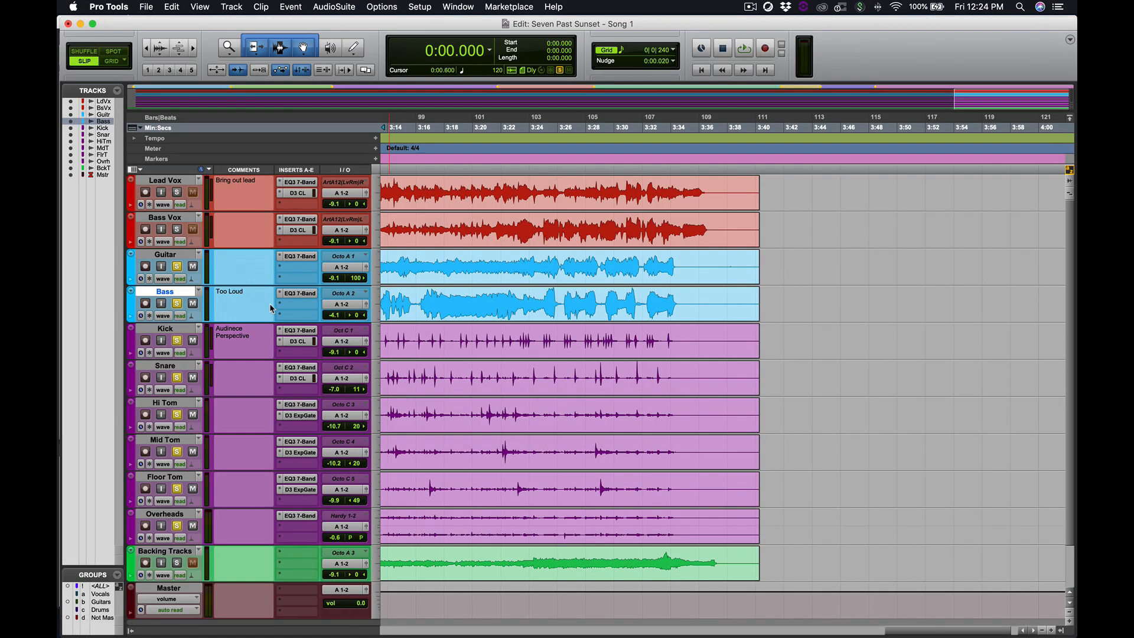
pyautogui.hscroll(-10, 539, 264)
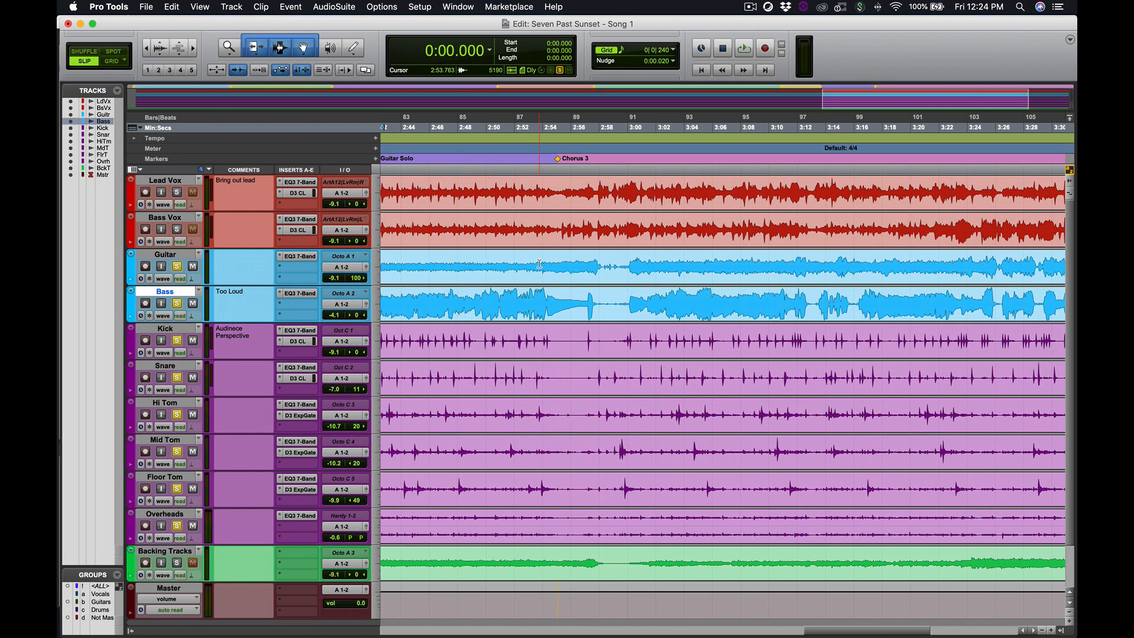
pyautogui.hscroll(-3, 523, 283)
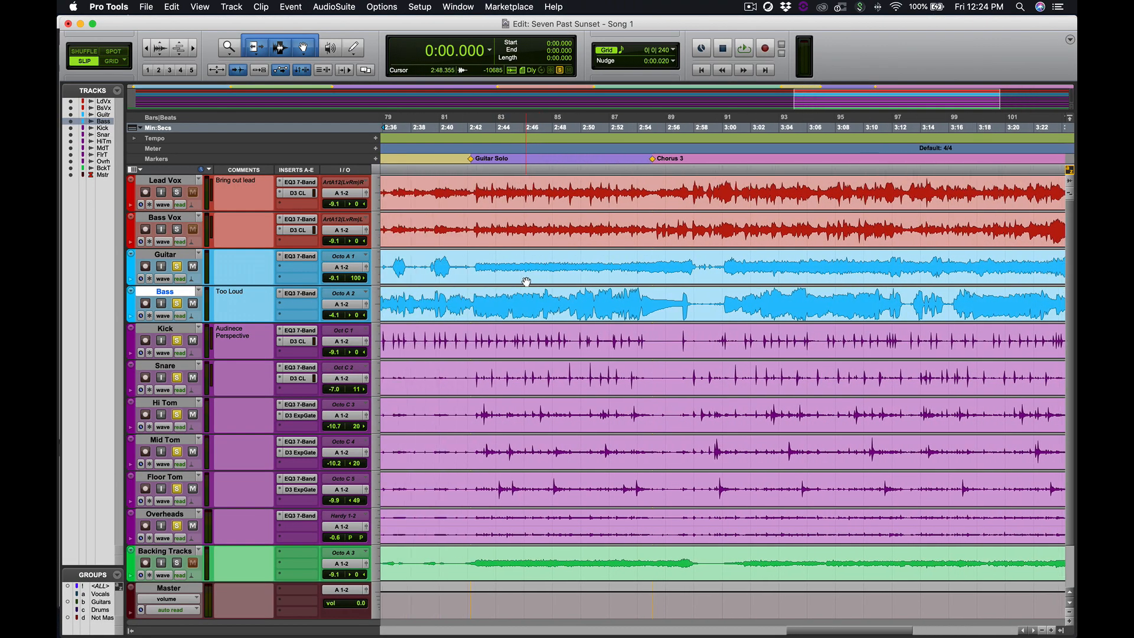
pyautogui.hscroll(-6, 447, 152)
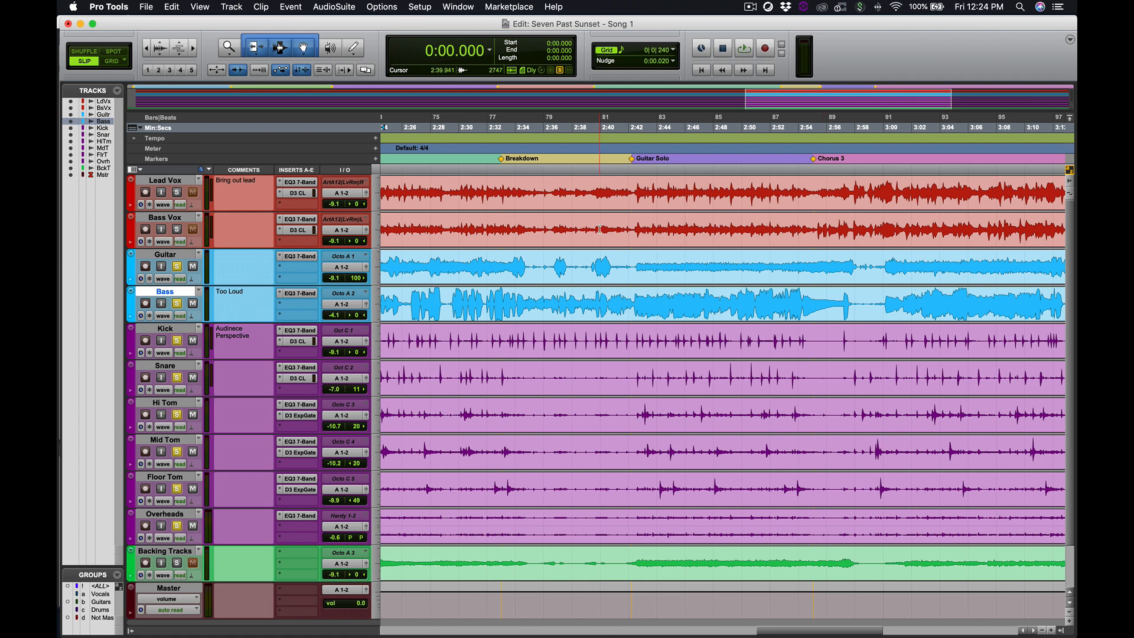
pyautogui.hscroll(-20, 599, 229)
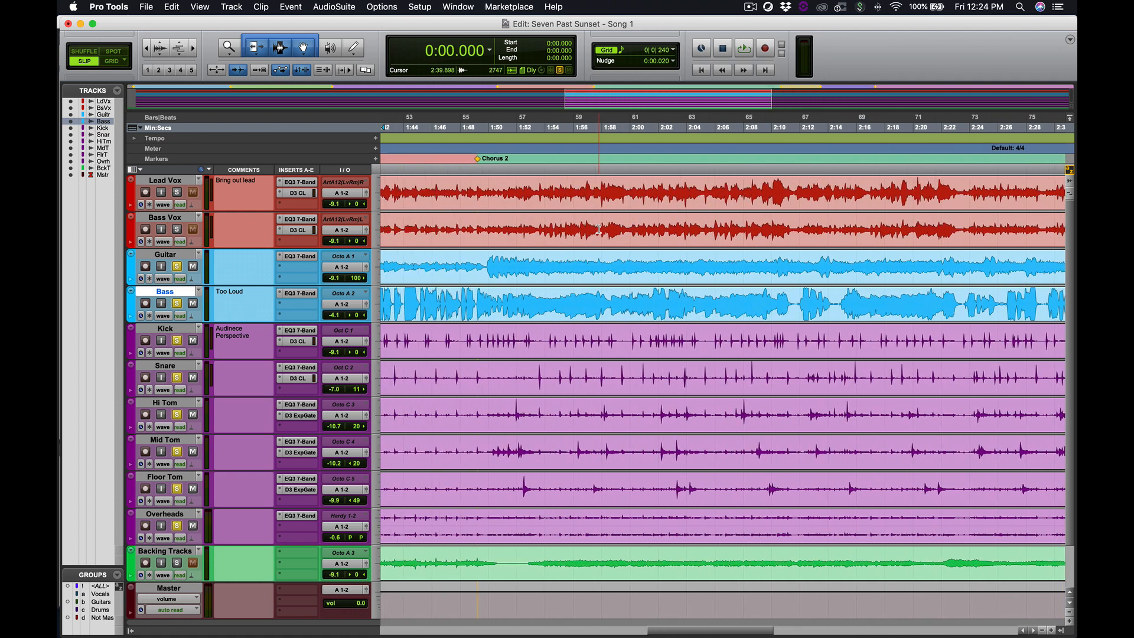
pyautogui.hscroll(-12, 506, 239)
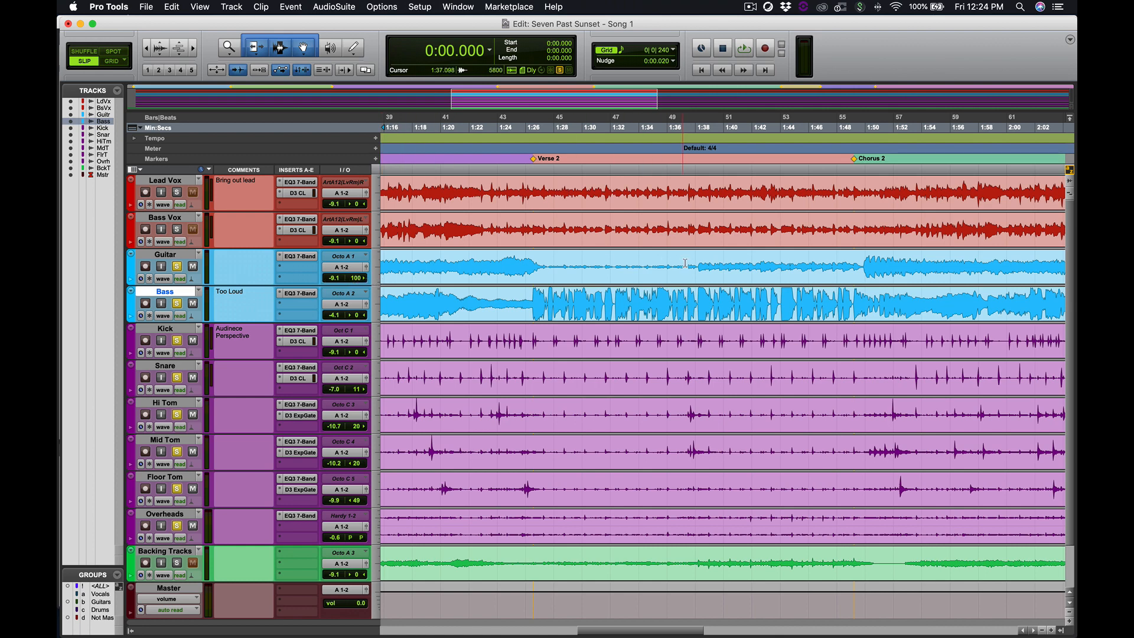
pyautogui.hscroll(1, 684, 263)
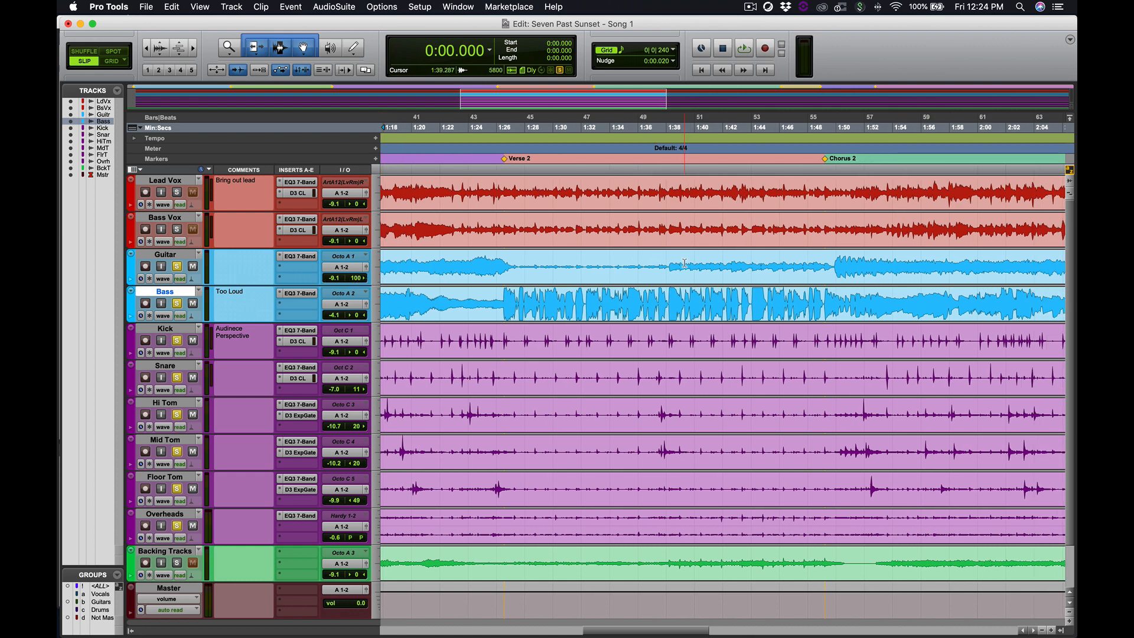
pyautogui.click(165, 260)
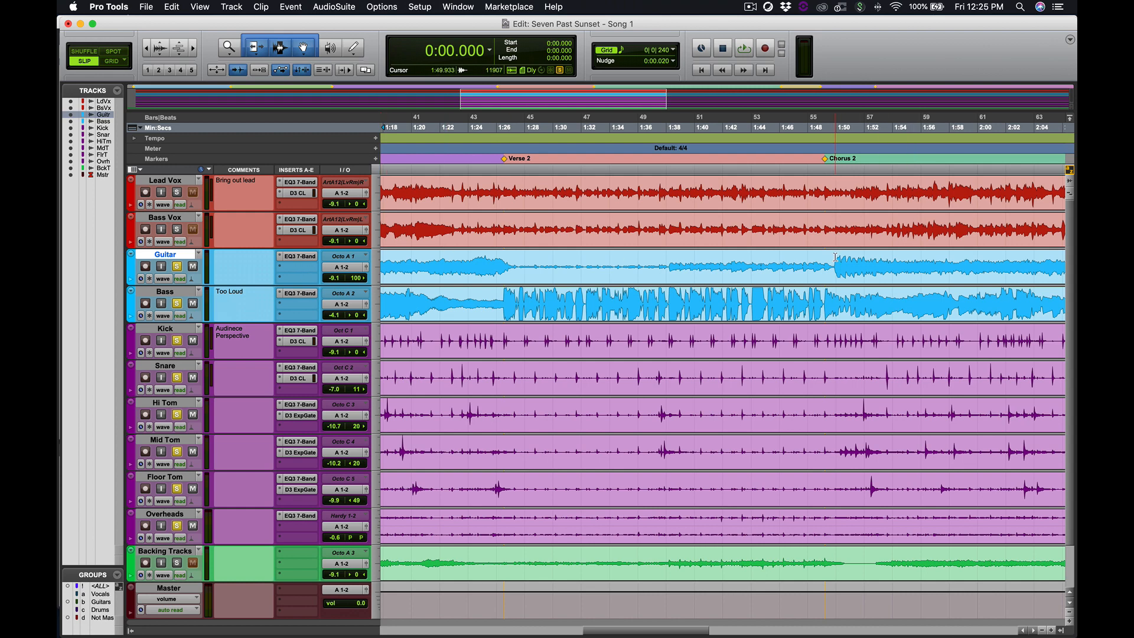
pyautogui.moveTo(836, 257); pyautogui.dragTo(975, 260)
pyautogui.hscroll(10, 975, 260)
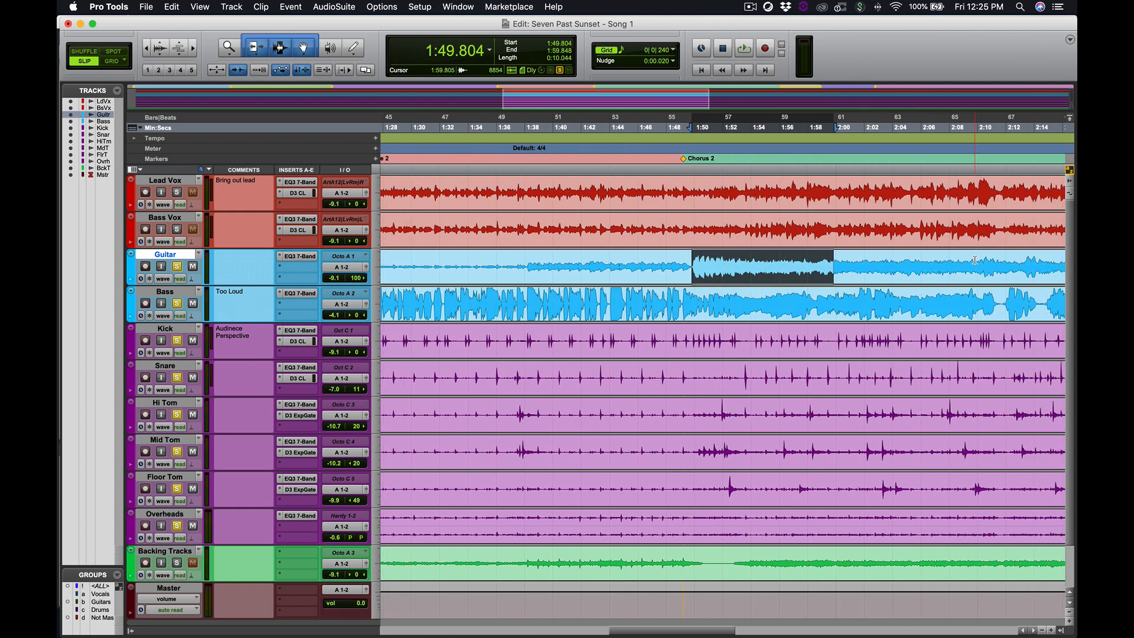
pyautogui.hscroll(4, 970, 258)
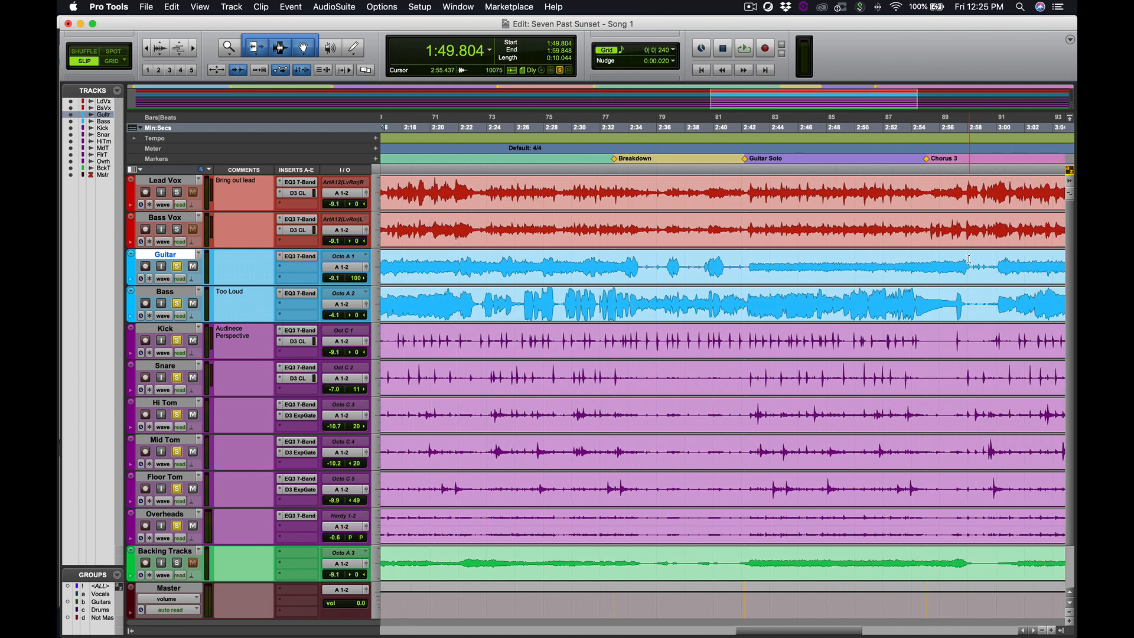
# - Play the song from the Guitar Solo at 2:42.200 and set the Guitar track's volume to -4.3 dB in the mixer
pyautogui.click(713, 160)
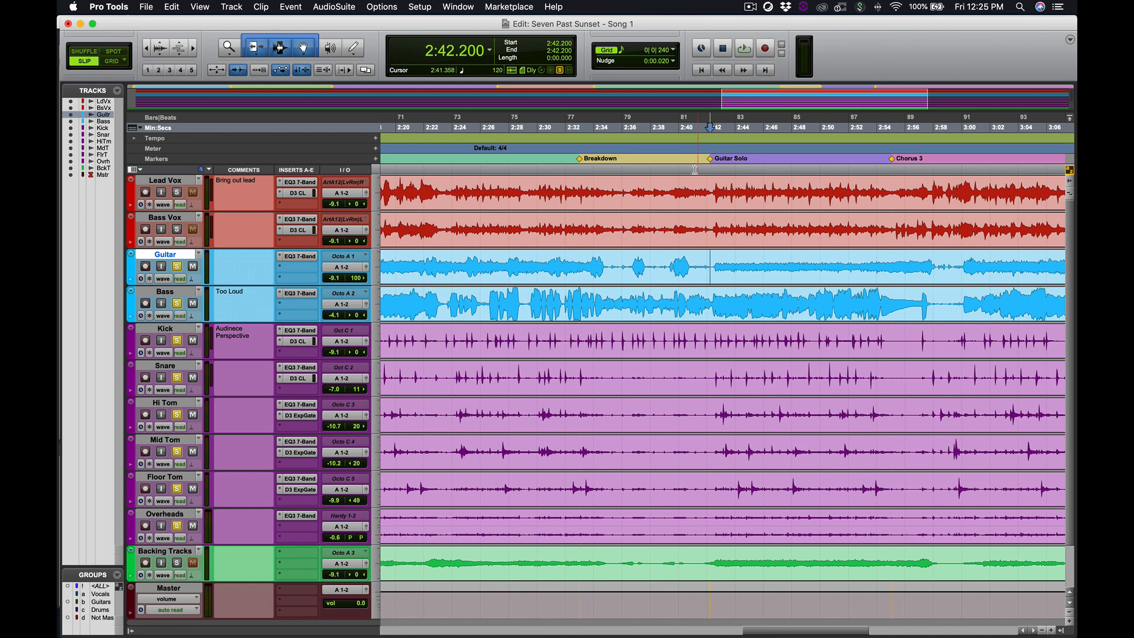
pyautogui.hscroll(10, 708, 218)
pyautogui.hscroll(5, 709, 217)
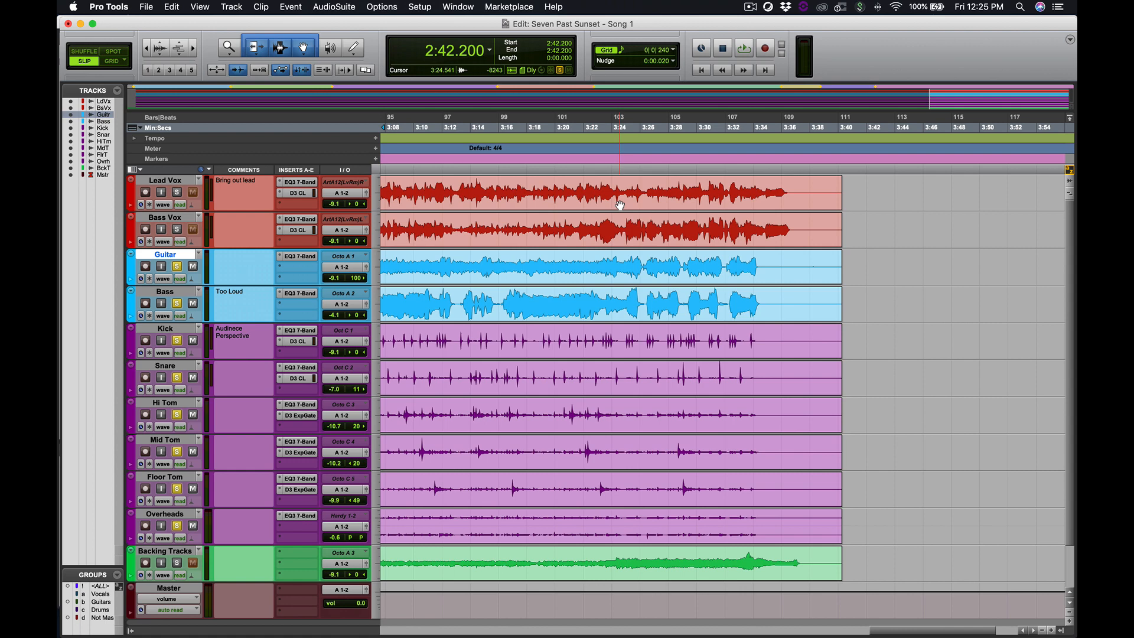
pyautogui.press('super+equal')
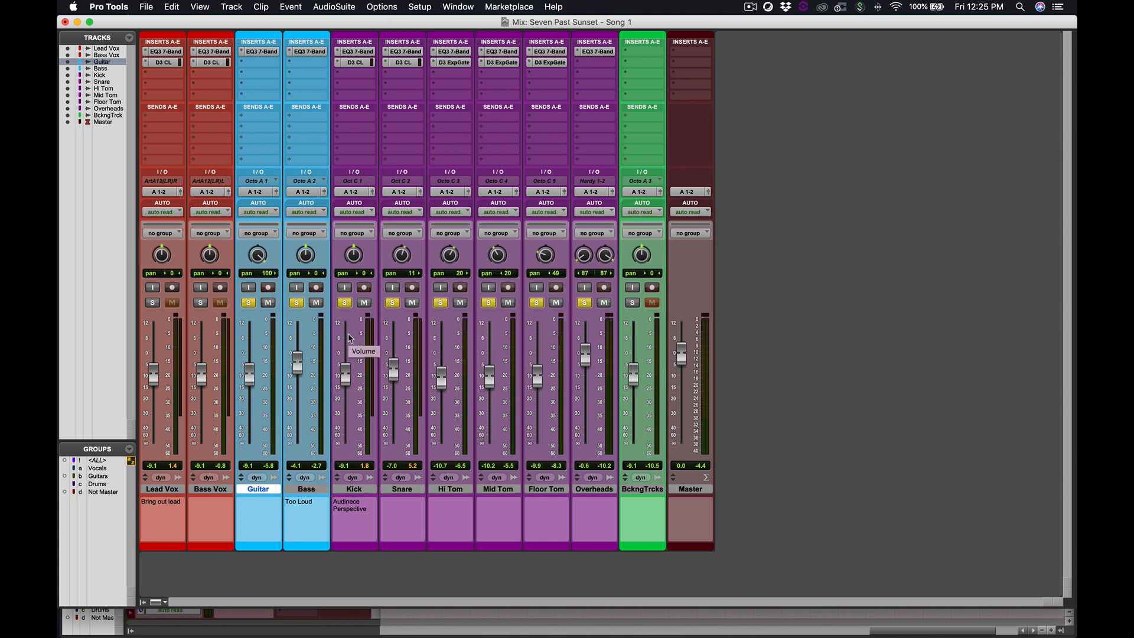
pyautogui.press('space')
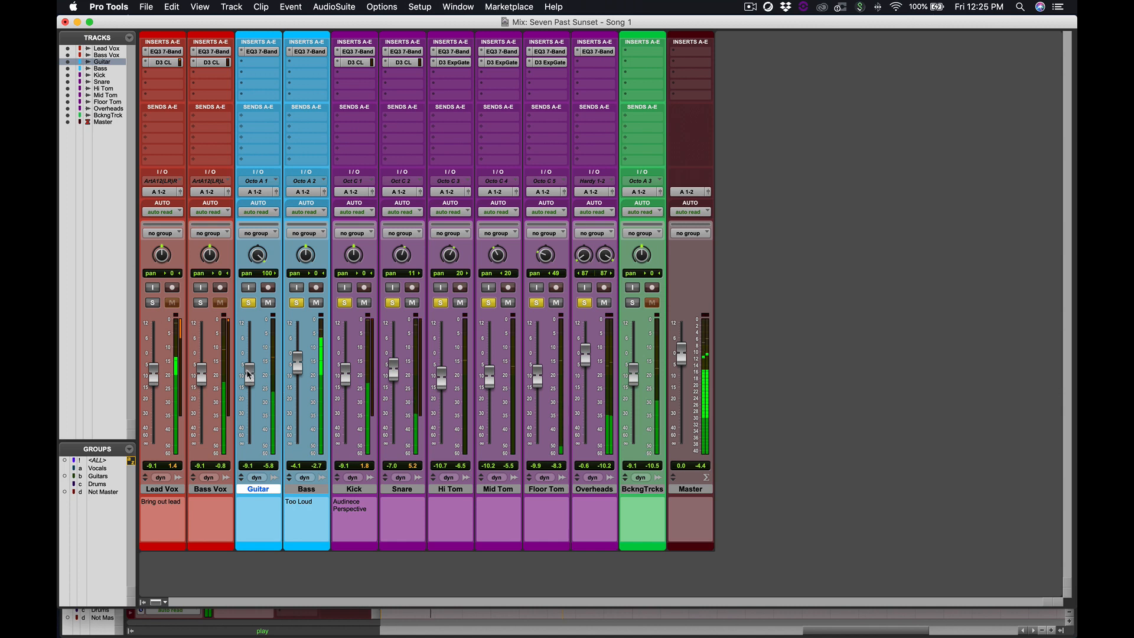
pyautogui.moveTo(249, 374)
pyautogui.mouseDown()
pyautogui.moveTo(251, 346)
pyautogui.moveTo(251, 363)
pyautogui.mouseUp()
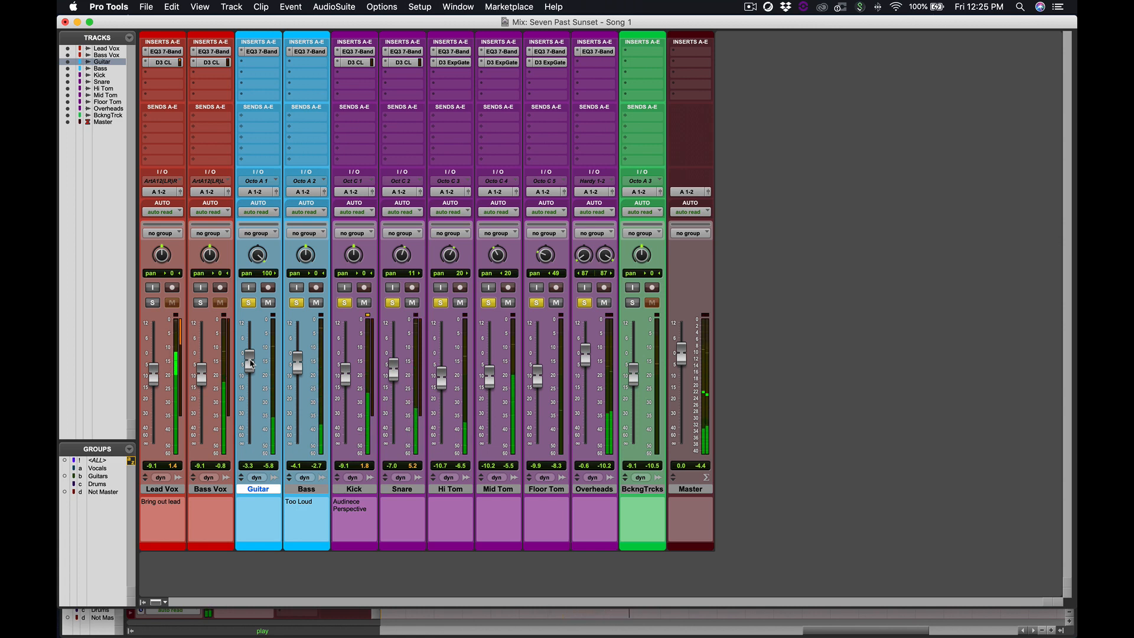
pyautogui.moveTo(250, 362); pyautogui.dragTo(251, 366)
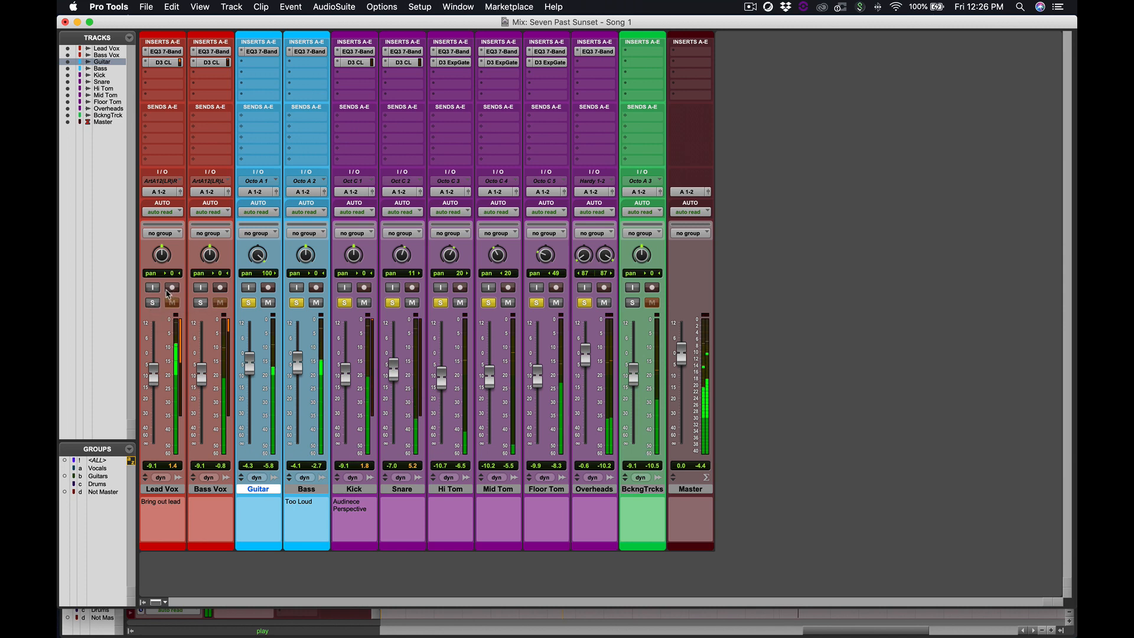
# - Add Lead Vox to the soloed tracks, compare the mix with and without it during playback, and set its volume to -4.6 dB
pyautogui.click(152, 303)
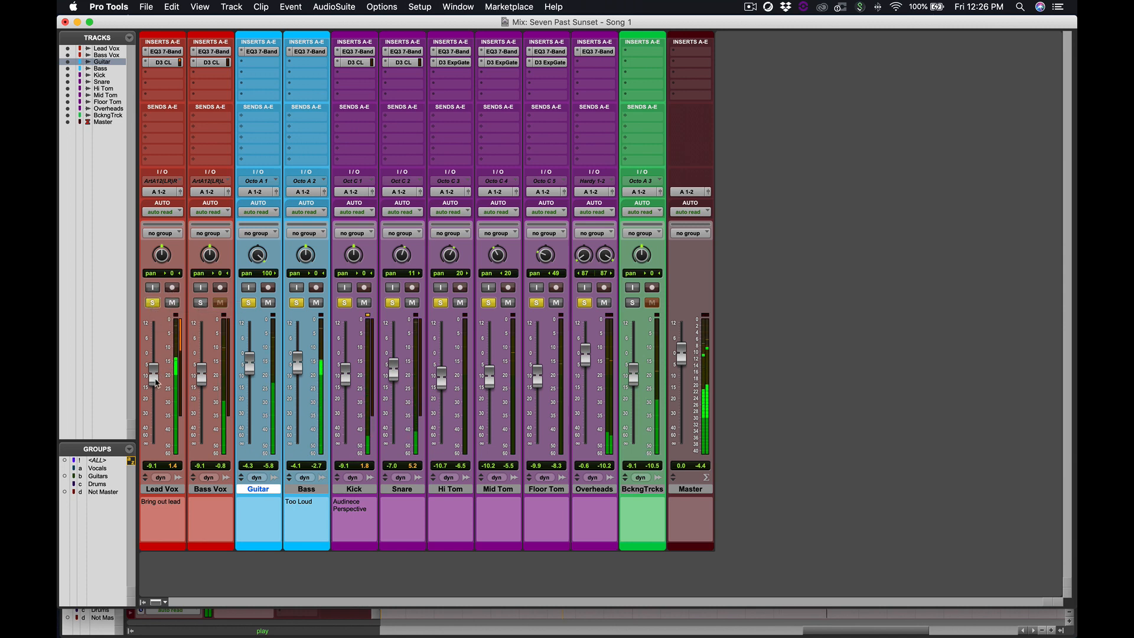
pyautogui.moveTo(155, 380); pyautogui.dragTo(157, 372)
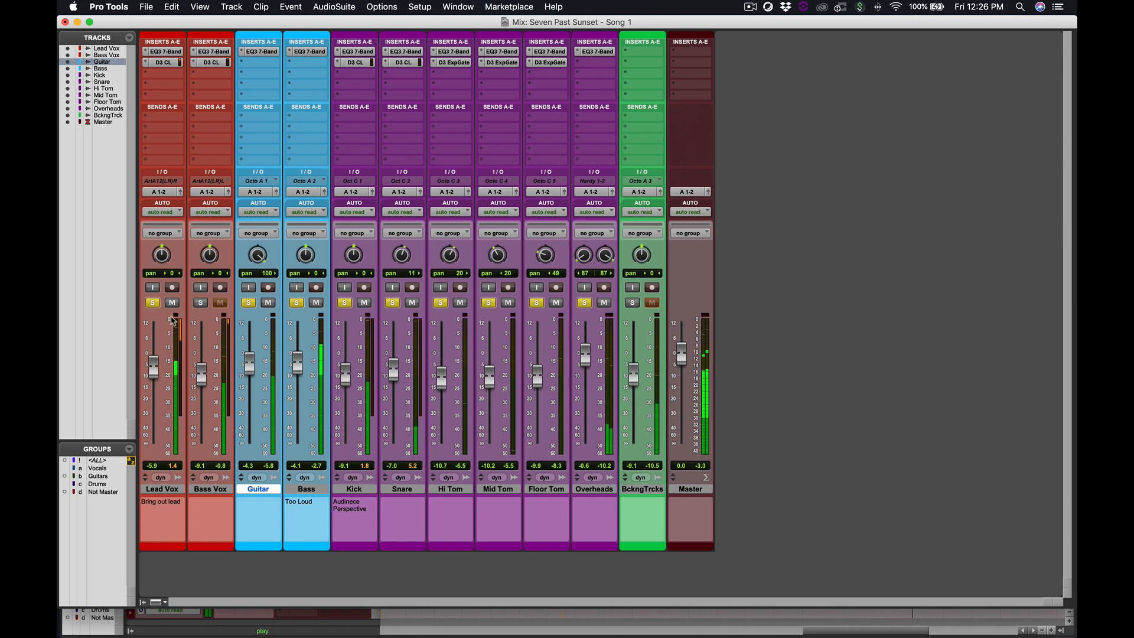
pyautogui.click(153, 303)
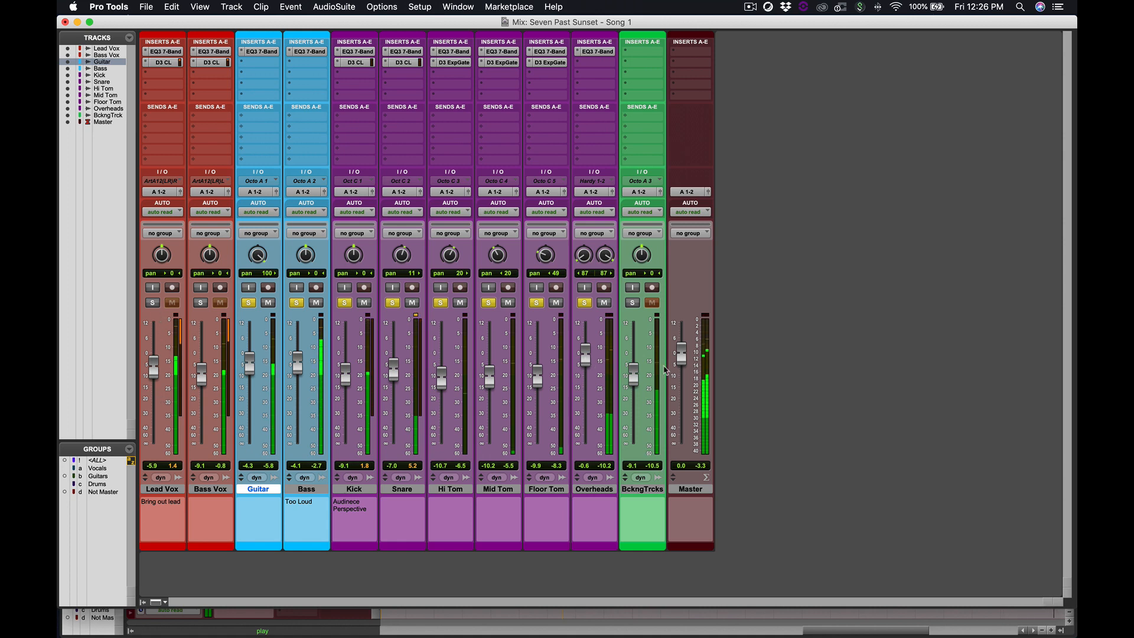
pyautogui.click(153, 303)
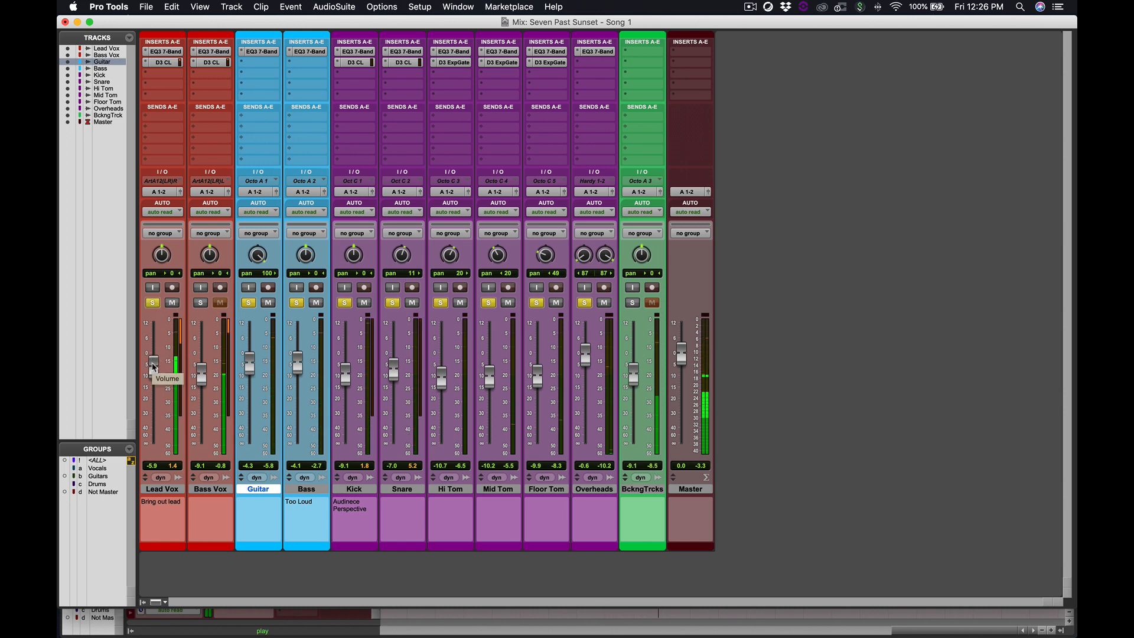
pyautogui.press('space')
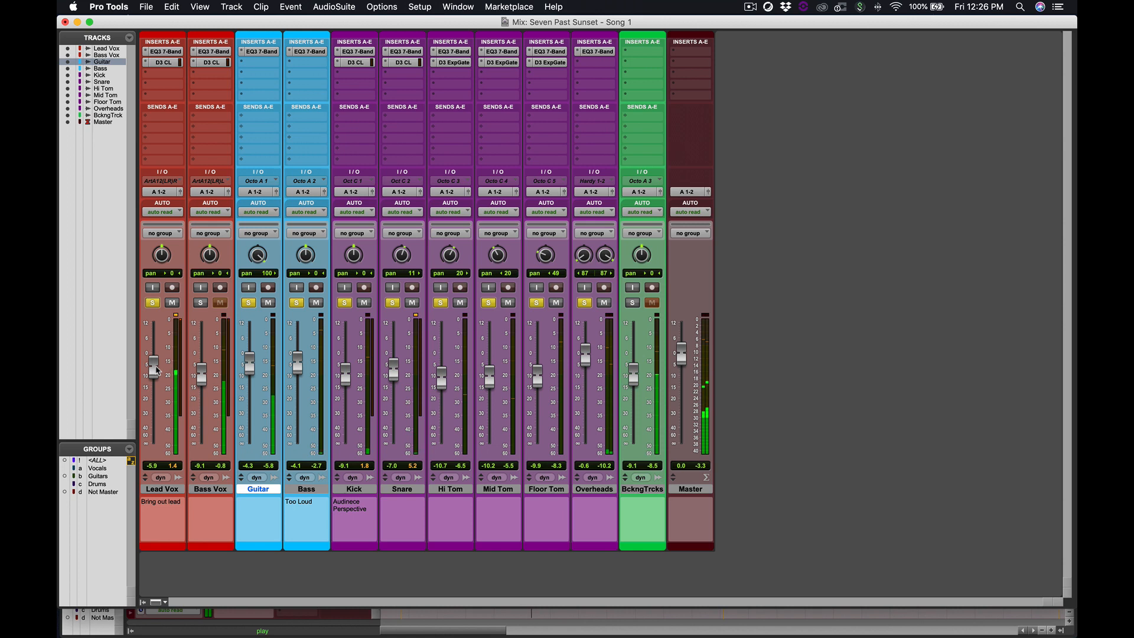
pyautogui.moveTo(156, 370); pyautogui.dragTo(157, 367)
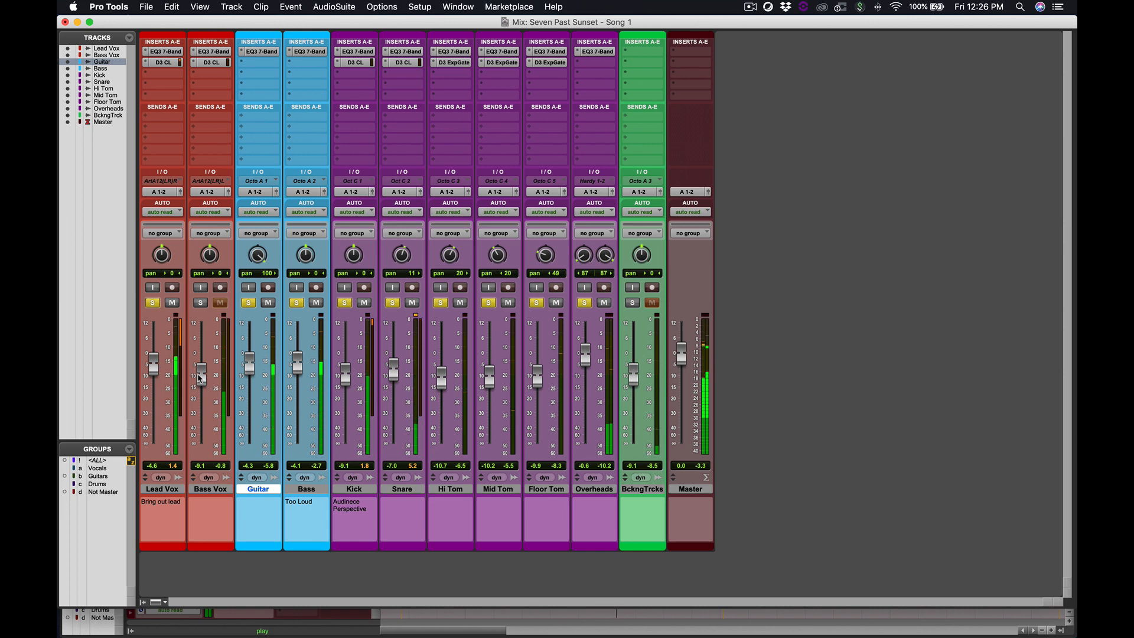
# - Unsolo the Guitar, Bass, Kick, Snare, Hi Tom, Mid Tom, Floor Tom and Overheads tracks, keeping only Lead Vox soloed
pyautogui.click(249, 303)
pyautogui.click(297, 302)
pyautogui.click(344, 303)
pyautogui.click(392, 303)
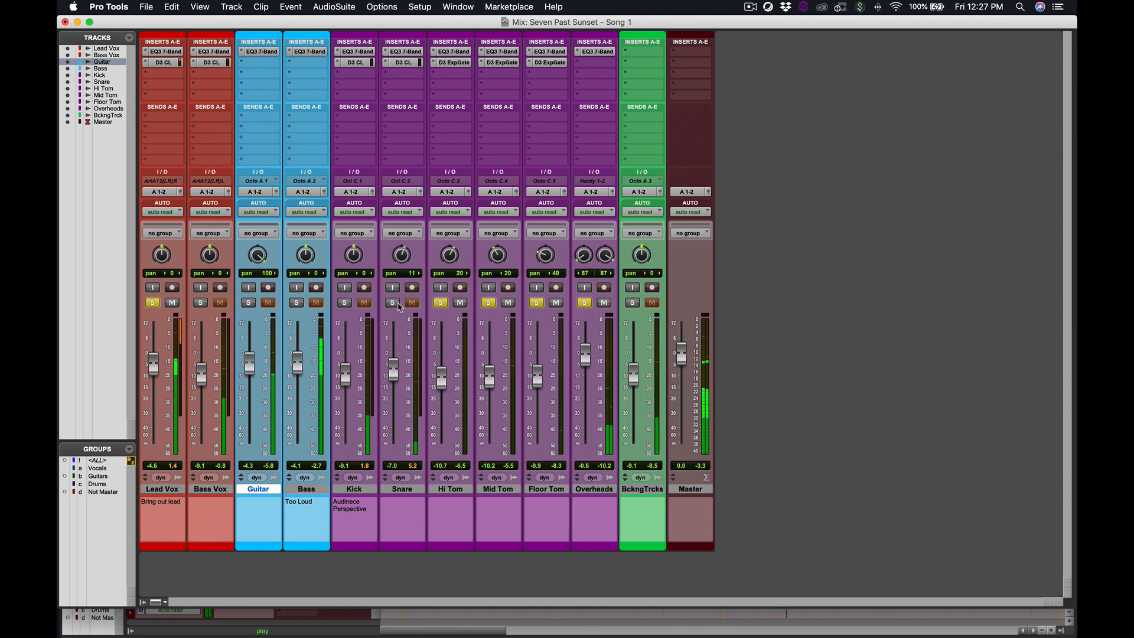
pyautogui.click(441, 303)
pyautogui.click(489, 302)
pyautogui.click(536, 302)
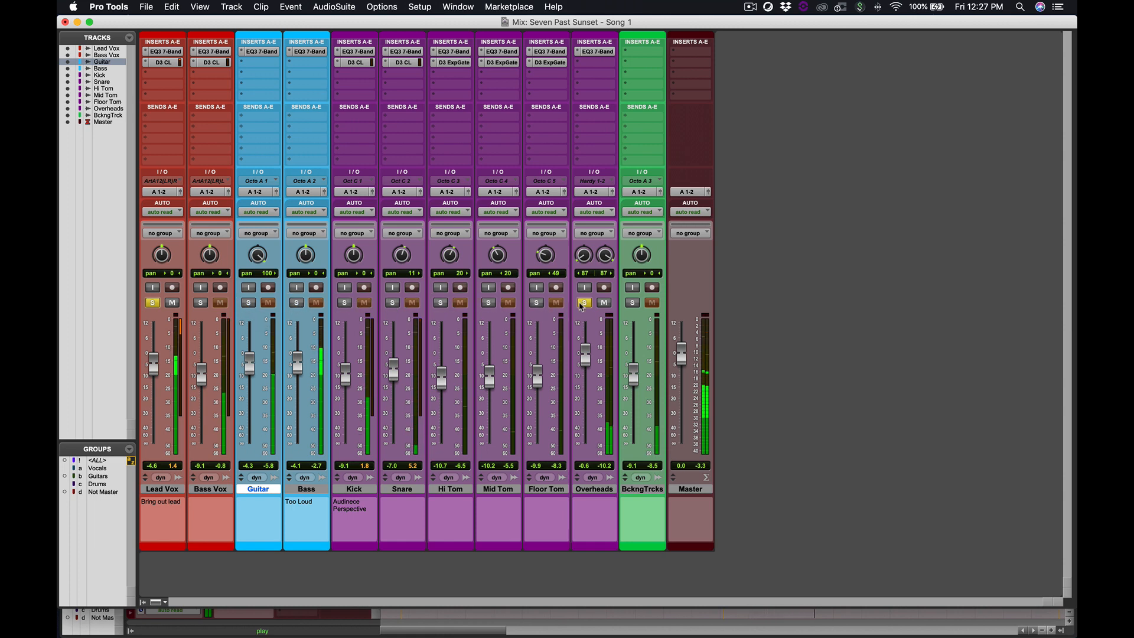
pyautogui.click(584, 303)
# - Solo Bass Vox alongside Lead Vox and set the Bass Vox volume to -2.7 dB
pyautogui.click(202, 303)
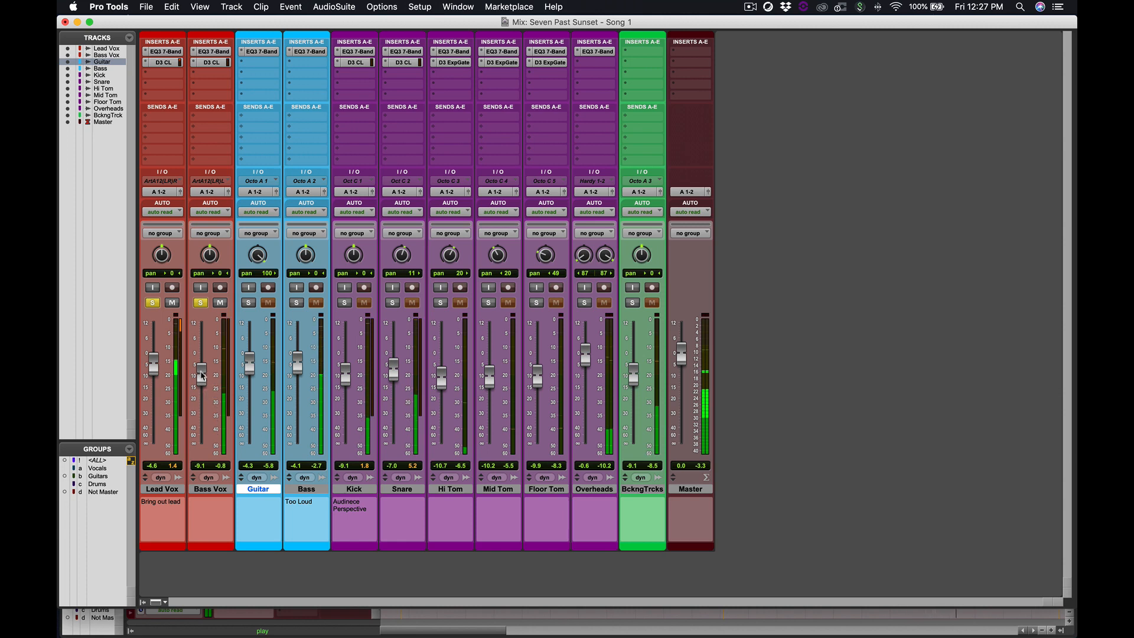
pyautogui.moveTo(202, 376)
pyautogui.mouseDown()
pyautogui.moveTo(201, 334)
pyautogui.moveTo(201, 371)
pyautogui.mouseUp()
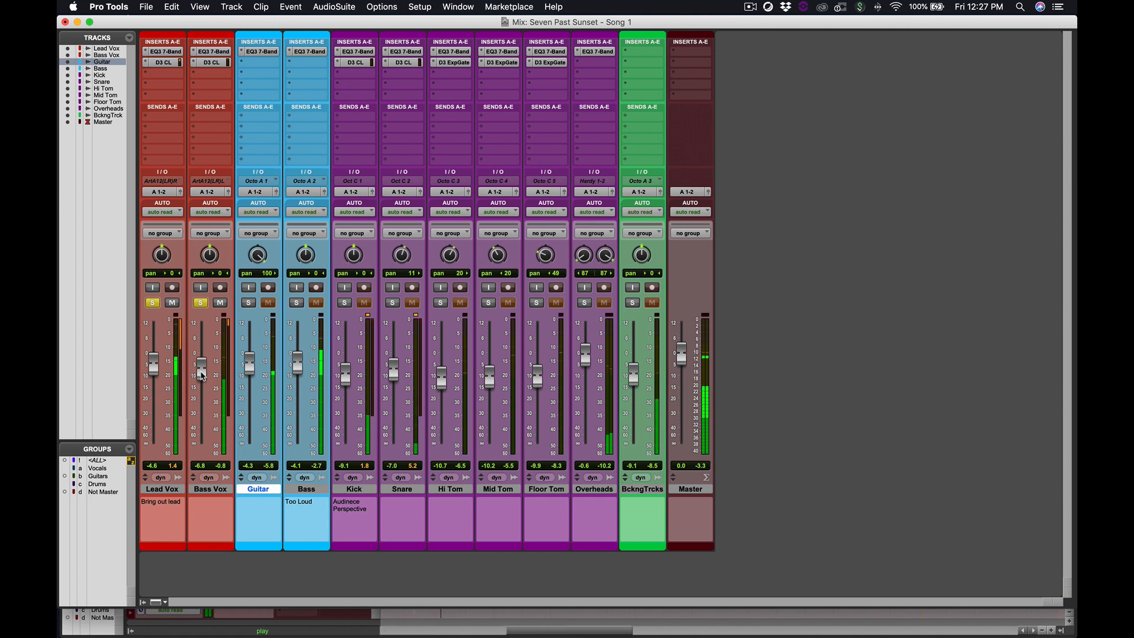
pyautogui.moveTo(201, 375)
pyautogui.mouseDown()
pyautogui.moveTo(203, 346)
pyautogui.moveTo(203, 359)
pyautogui.mouseUp()
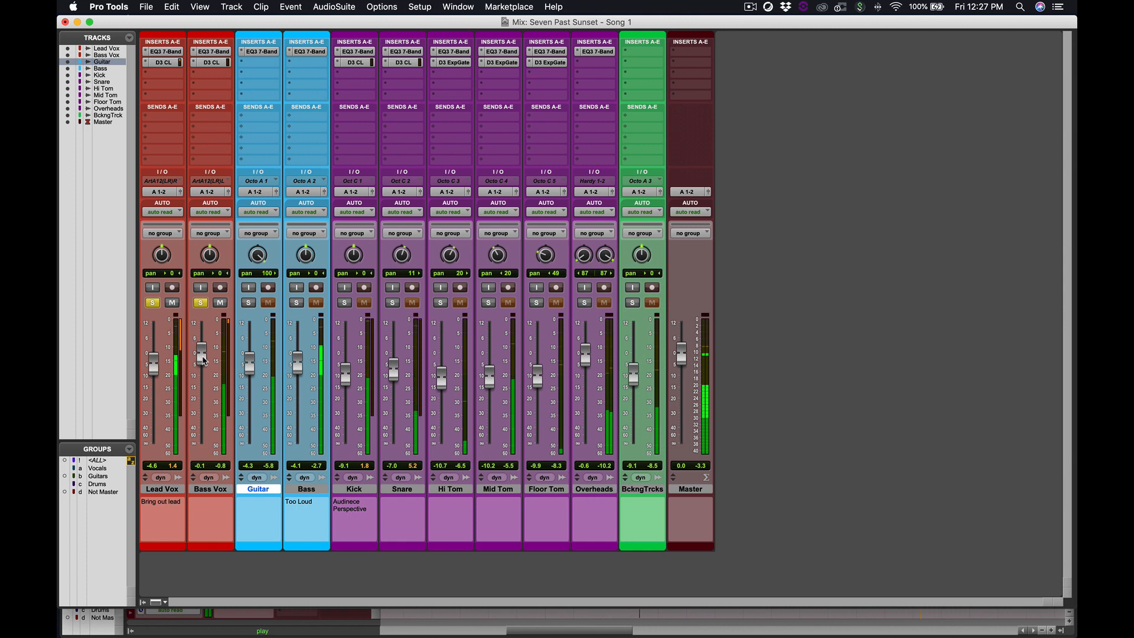
pyautogui.moveTo(203, 361); pyautogui.dragTo(203, 367)
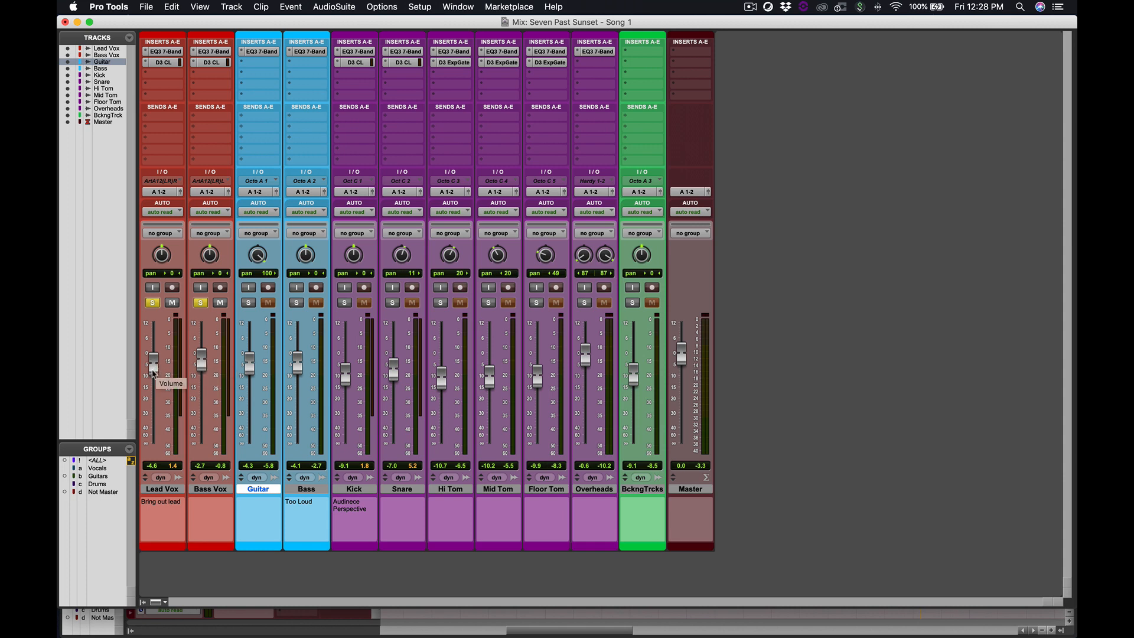
# - Check the compressor settings on Lead Vox, close the plug-in window and unsolo both vocal tracks
pyautogui.click(163, 62)
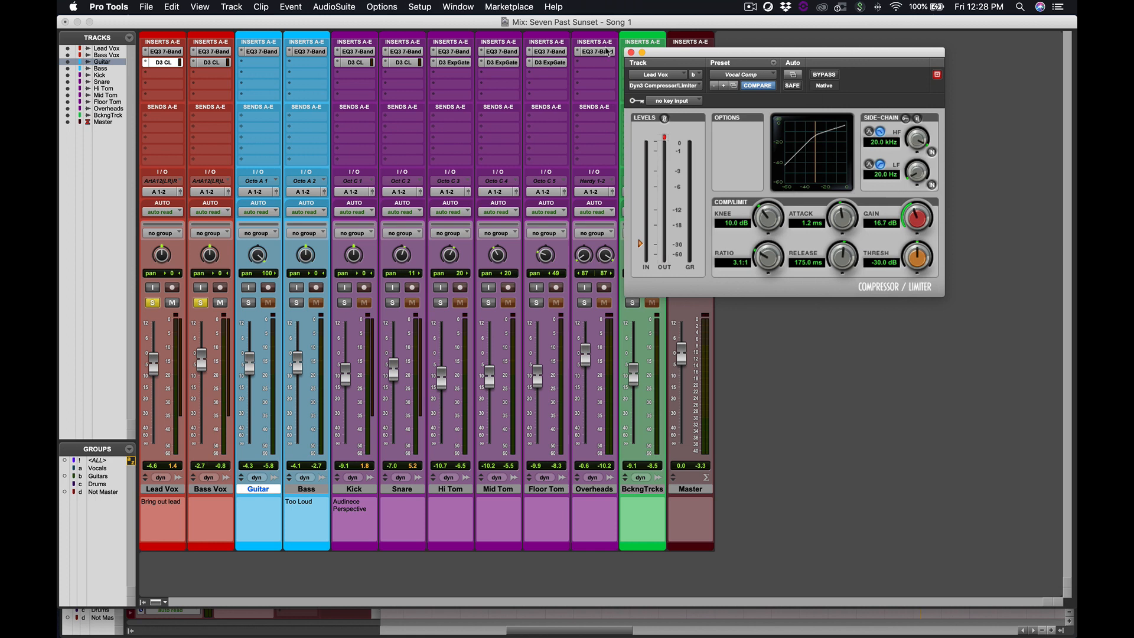
pyautogui.click(631, 53)
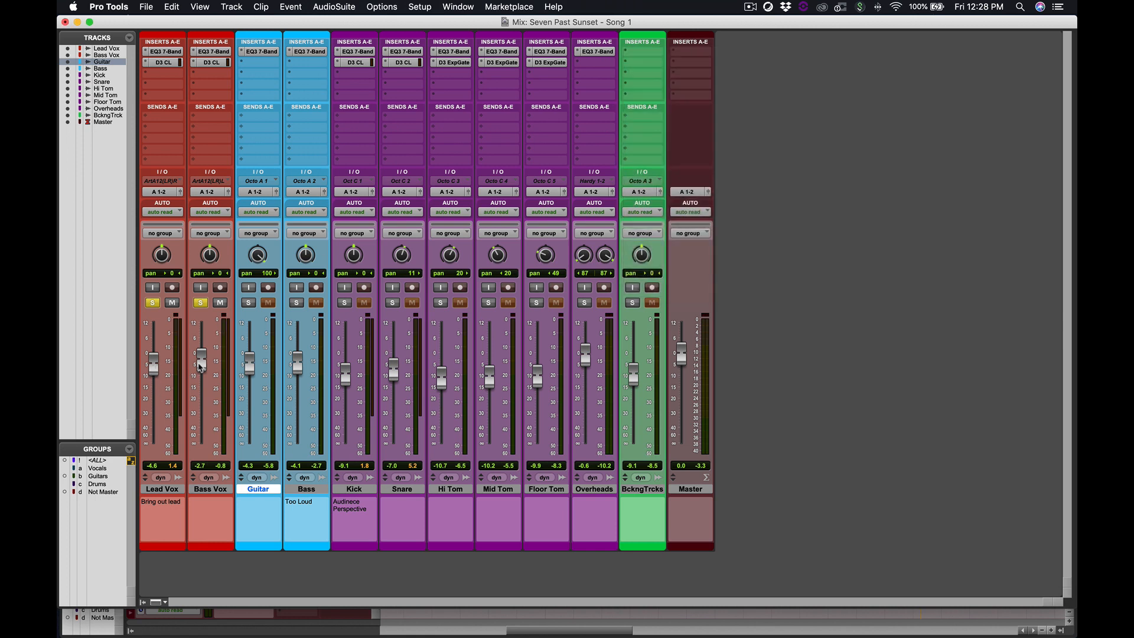
pyautogui.click(202, 303)
pyautogui.click(152, 303)
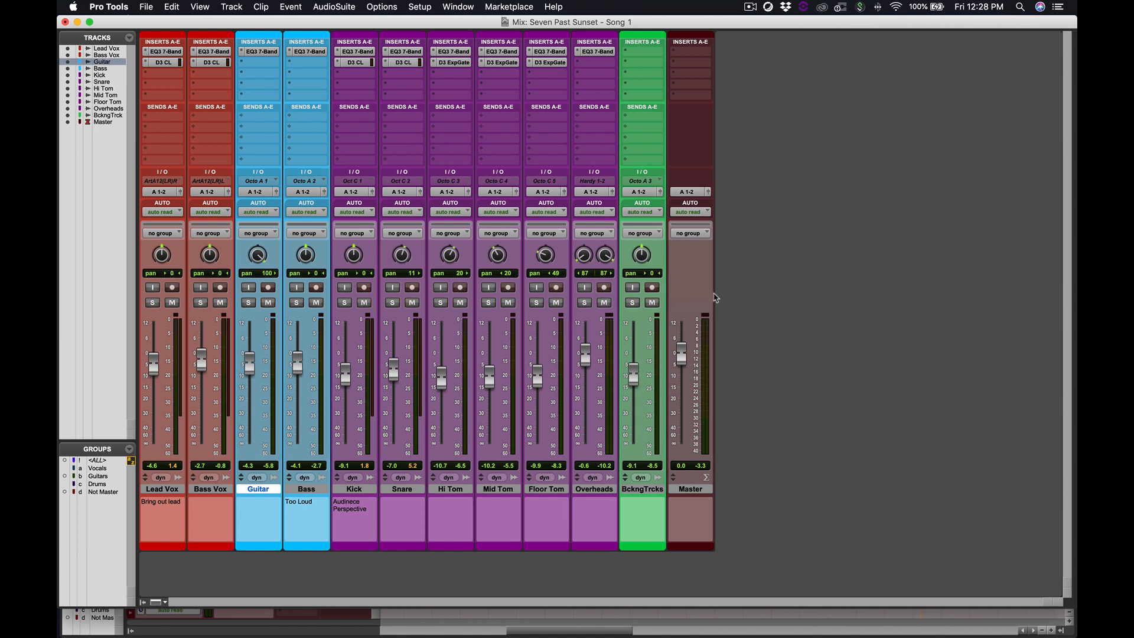
# - Enable the Vocals, Guitars and Drums groups and set Lead Vox to -4.1 dB, Bass Vox to -2.2, Guitar to -3.3 and Bass to -3.1
pyautogui.click(96, 470)
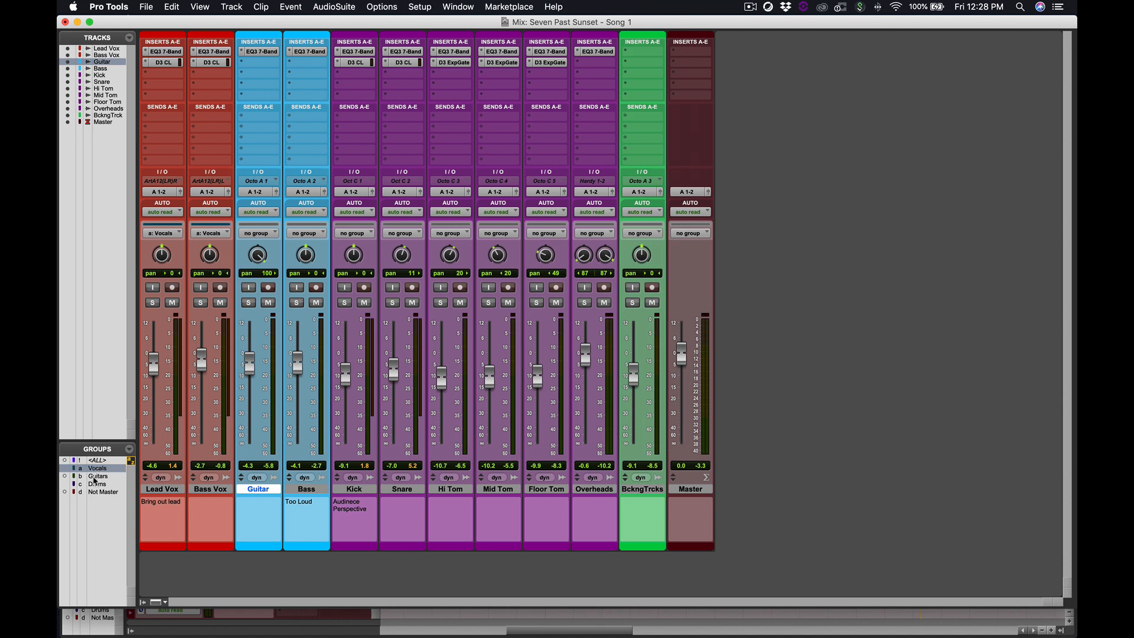
pyautogui.click(102, 478)
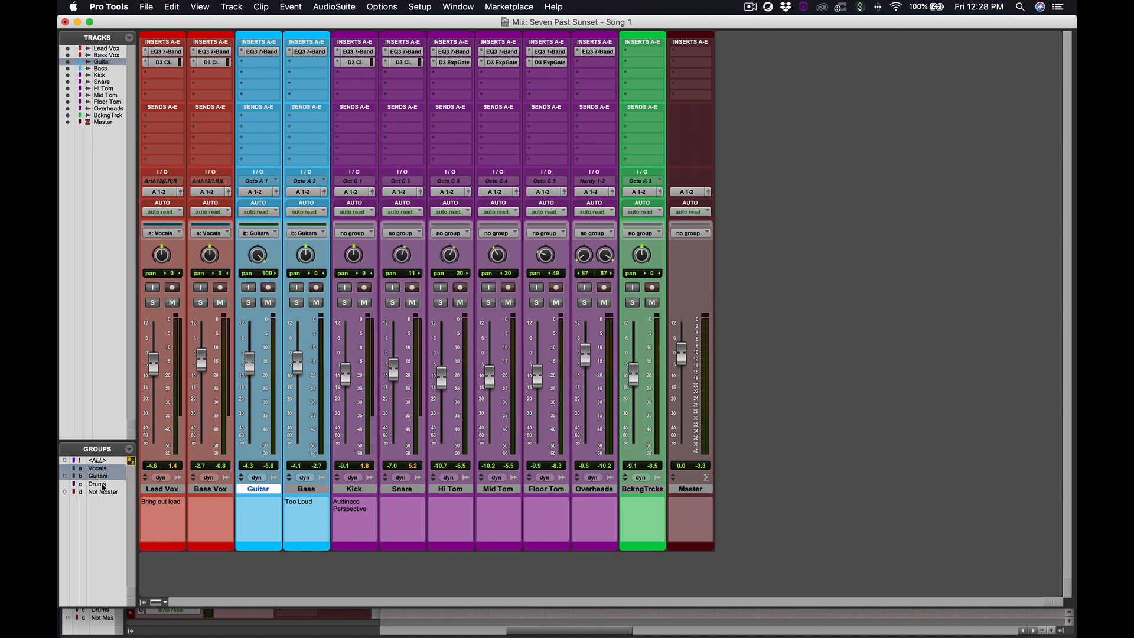
pyautogui.click(98, 484)
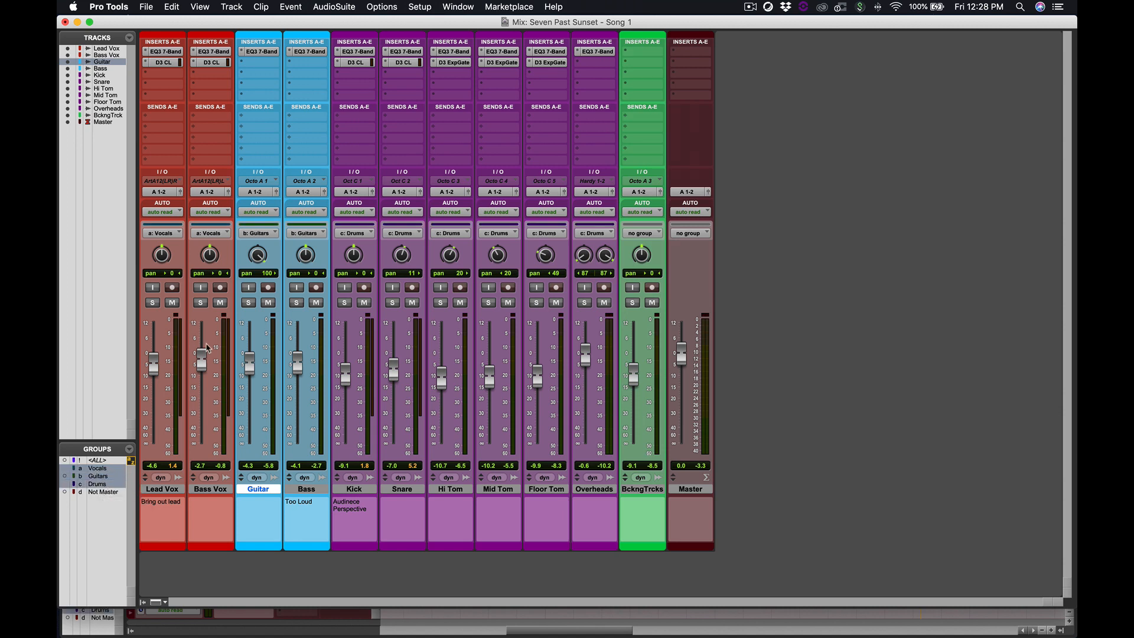
pyautogui.moveTo(207, 348); pyautogui.dragTo(251, 368)
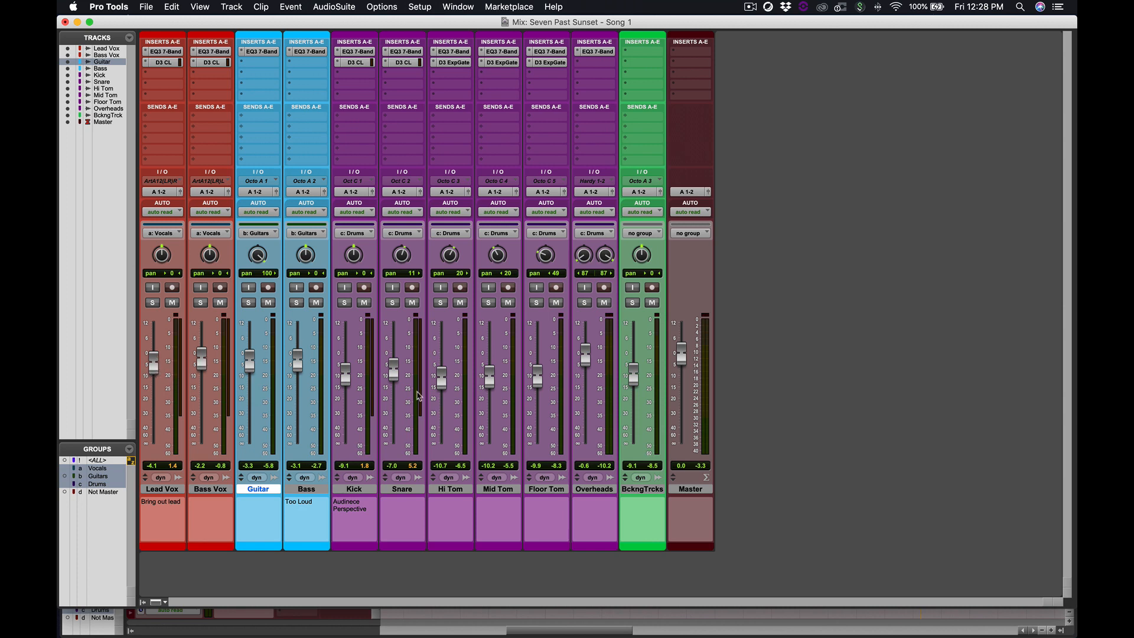
# - Play the song and rebalance the groups, setting Lead Vox to -2.3 dB, Bass Vox to -0.4 and the Drums group with Overheads at -1.4
pyautogui.press('space')
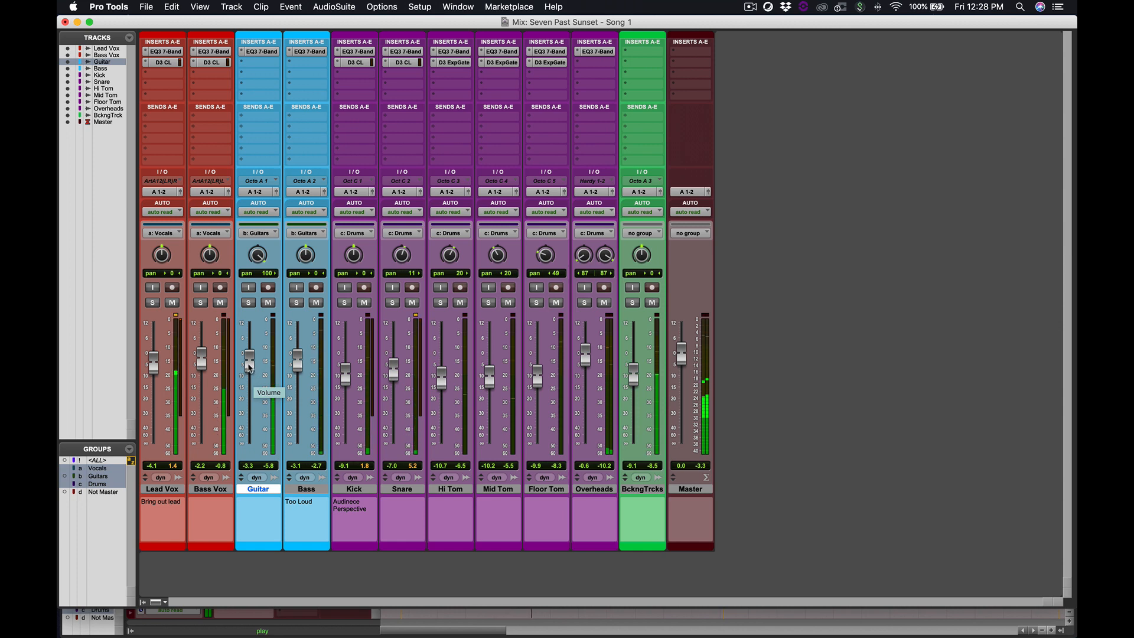
pyautogui.moveTo(202, 364); pyautogui.dragTo(200, 355)
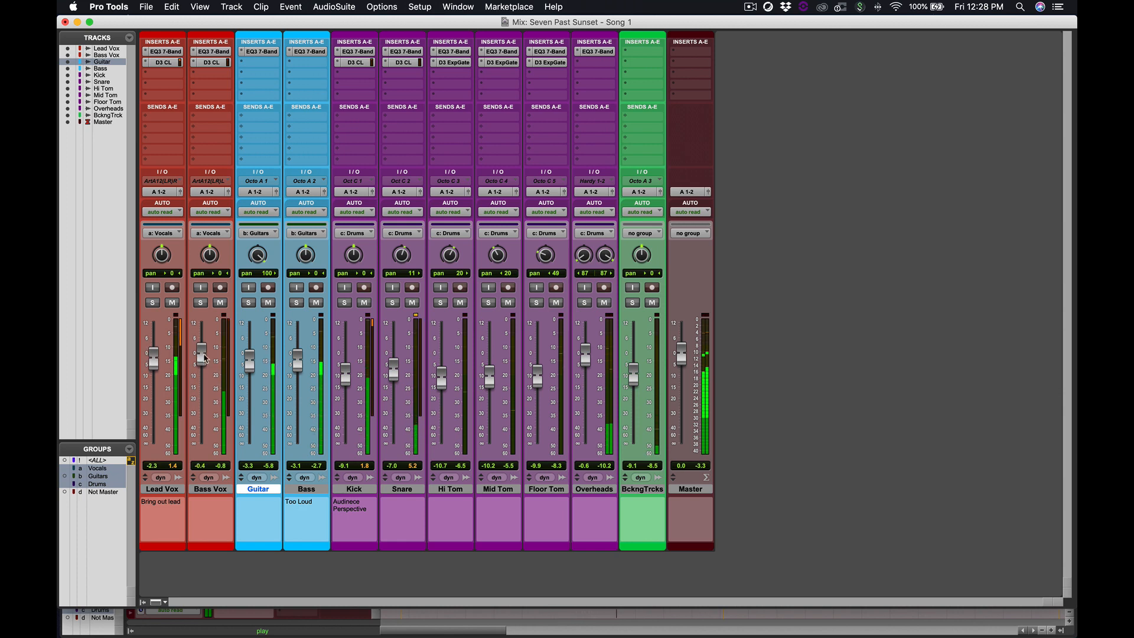
pyautogui.moveTo(489, 382); pyautogui.dragTo(490, 390)
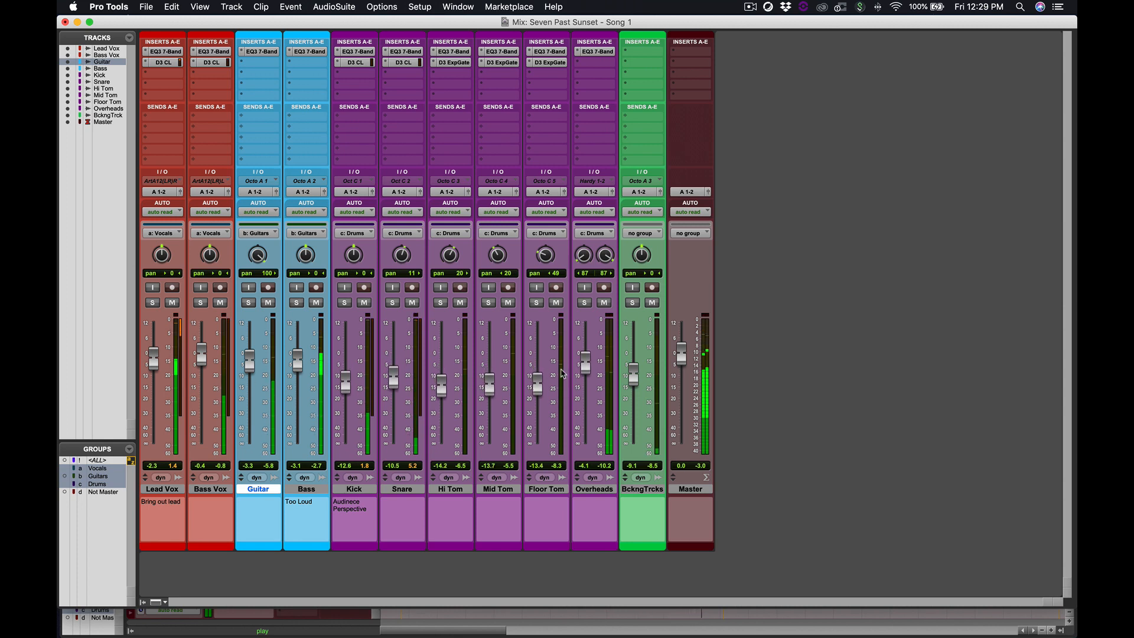
pyautogui.moveTo(586, 367); pyautogui.dragTo(586, 361)
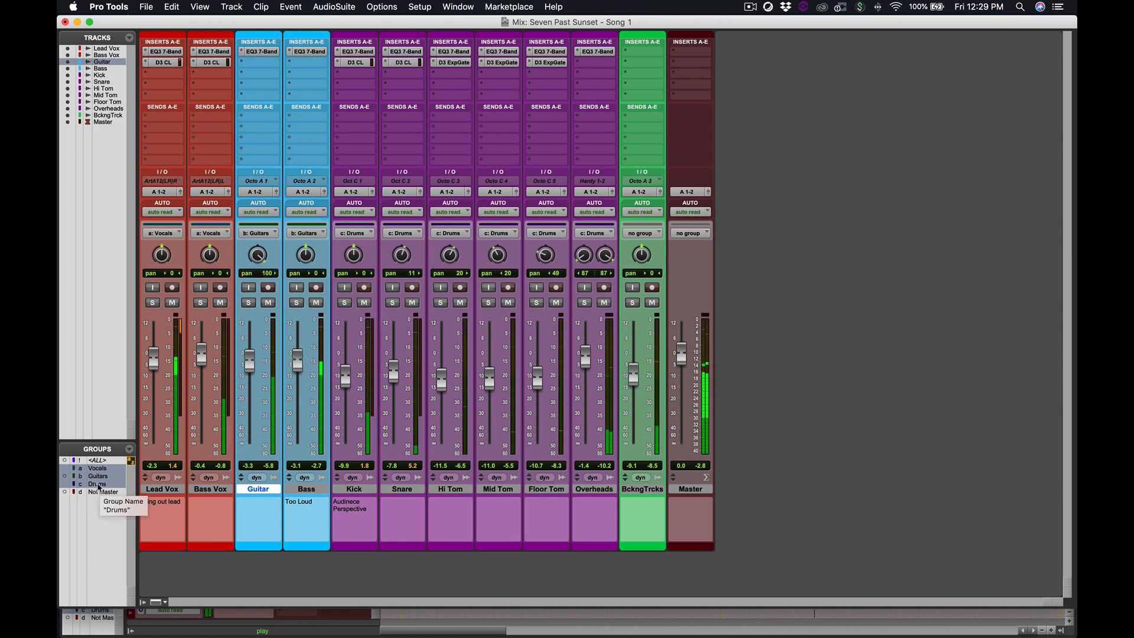
# - Lower Overheads alone to -5.9 dB with the Drums group disabled, re-enable the group and raise it until Kick is at -8.6 and Snare at -6.5
pyautogui.click(110, 484)
pyautogui.moveTo(592, 360); pyautogui.dragTo(591, 370)
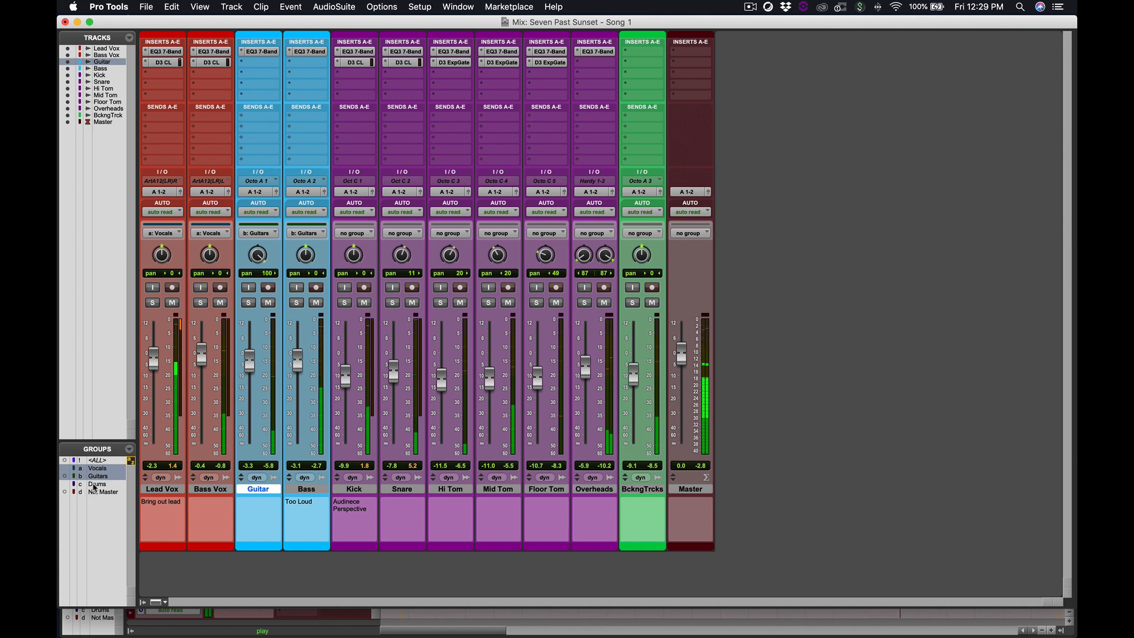
pyautogui.click(111, 484)
pyautogui.moveTo(394, 377); pyautogui.dragTo(395, 372)
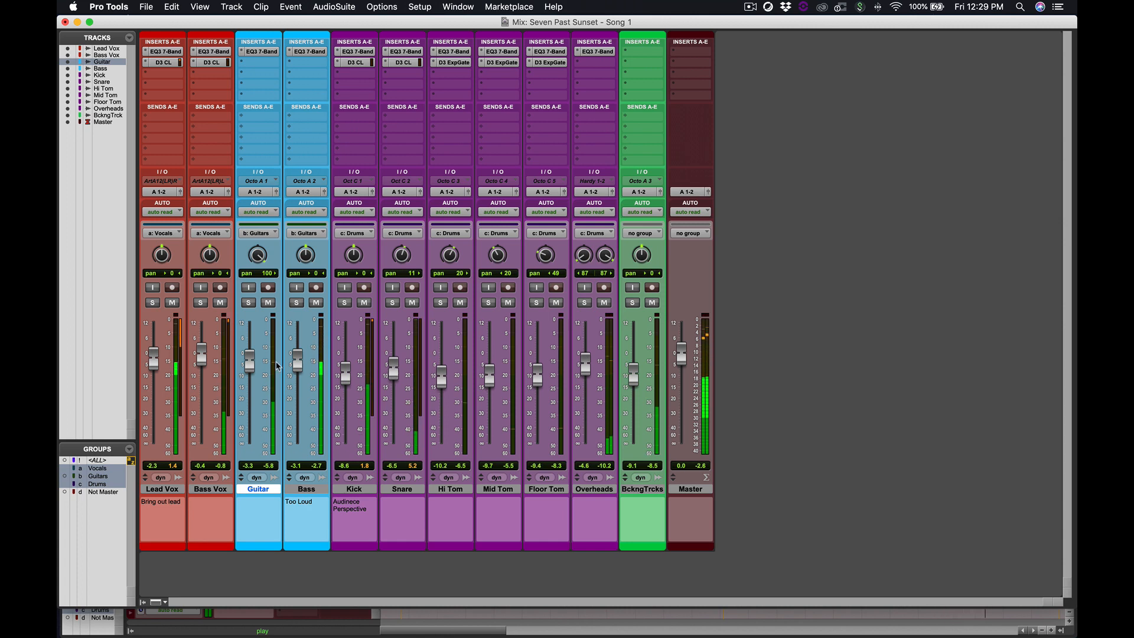
# - Set the Guitars group to -5.2 dB on Guitar and -5.0 on Bass, and raise Backing Tracks to -0.4 dB
pyautogui.moveTo(256, 363); pyautogui.dragTo(254, 368)
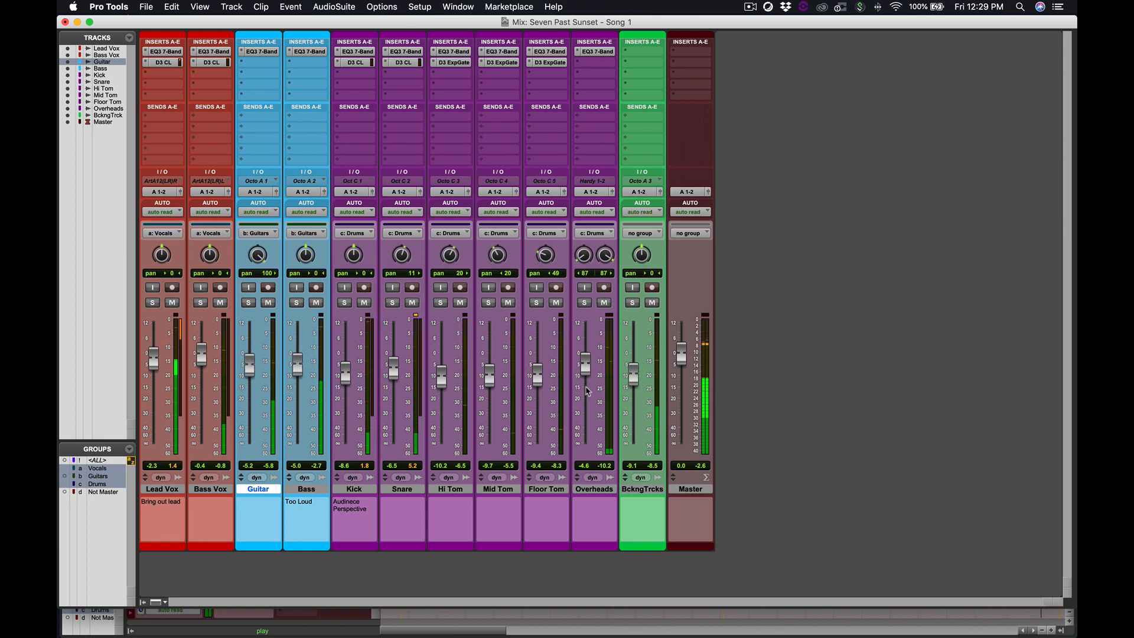
pyautogui.moveTo(633, 372); pyautogui.dragTo(638, 359)
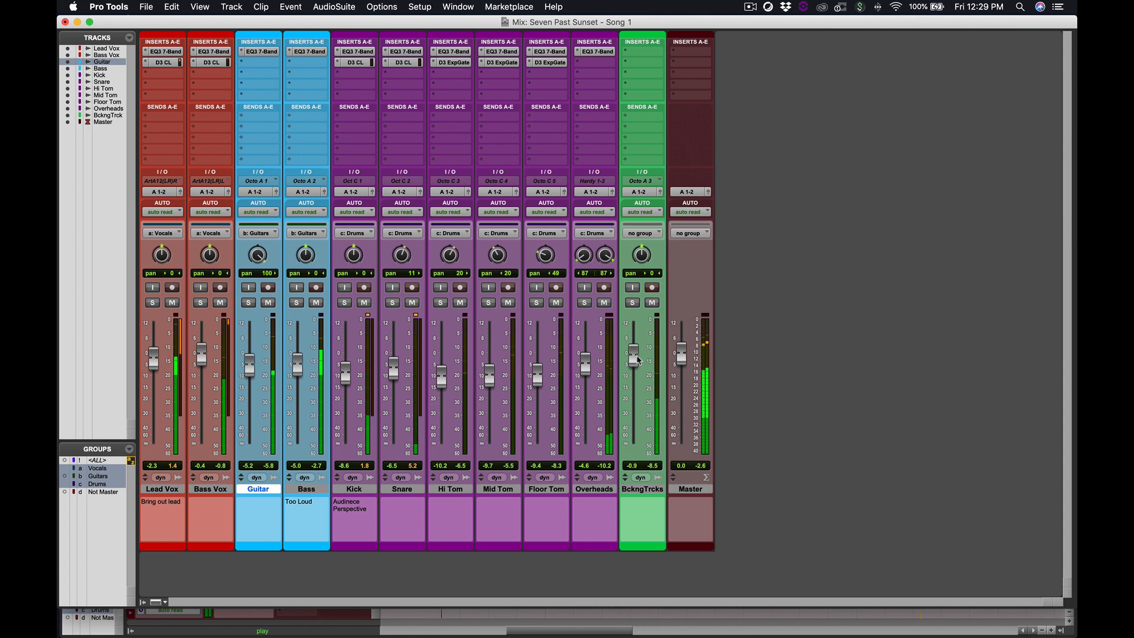
pyautogui.moveTo(638, 359); pyautogui.dragTo(638, 358)
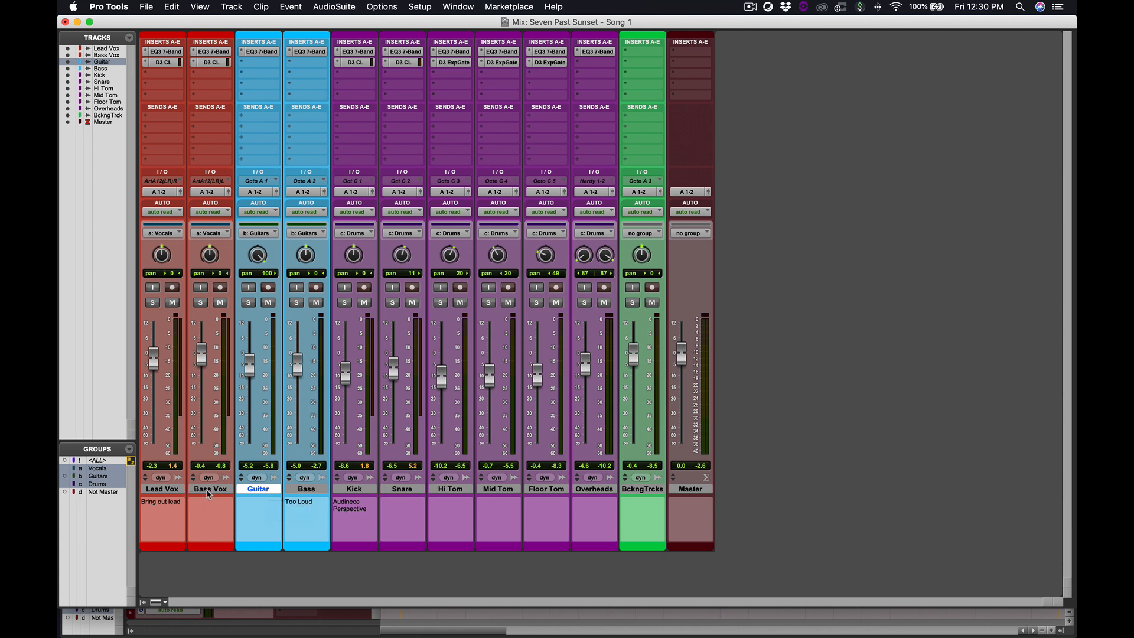
# - Disable the Drums, Guitars and Vocals groups and make one duplicate of the Bass Vox track with all its data
pyautogui.click(208, 493)
pyautogui.click(94, 483)
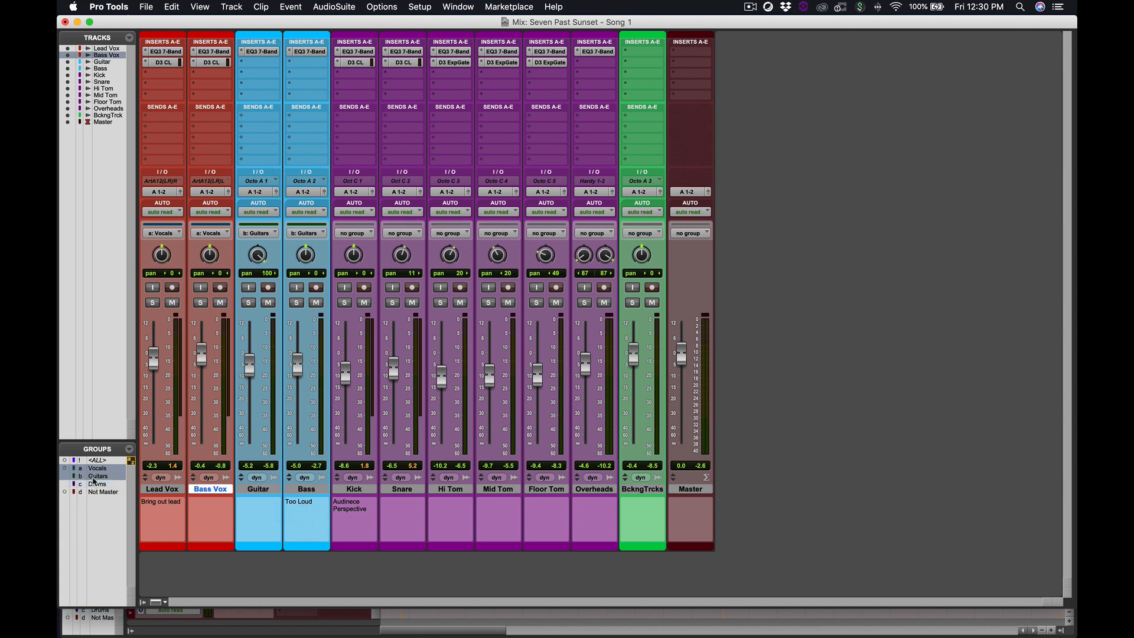
pyautogui.click(98, 476)
pyautogui.click(97, 468)
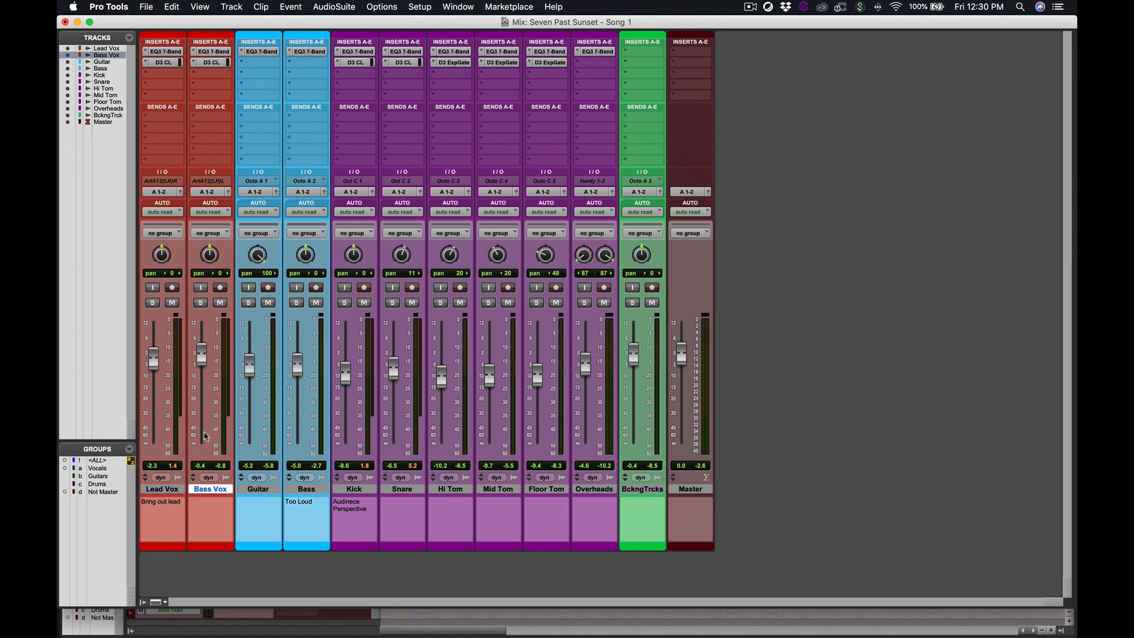
pyautogui.rightClick(207, 489)
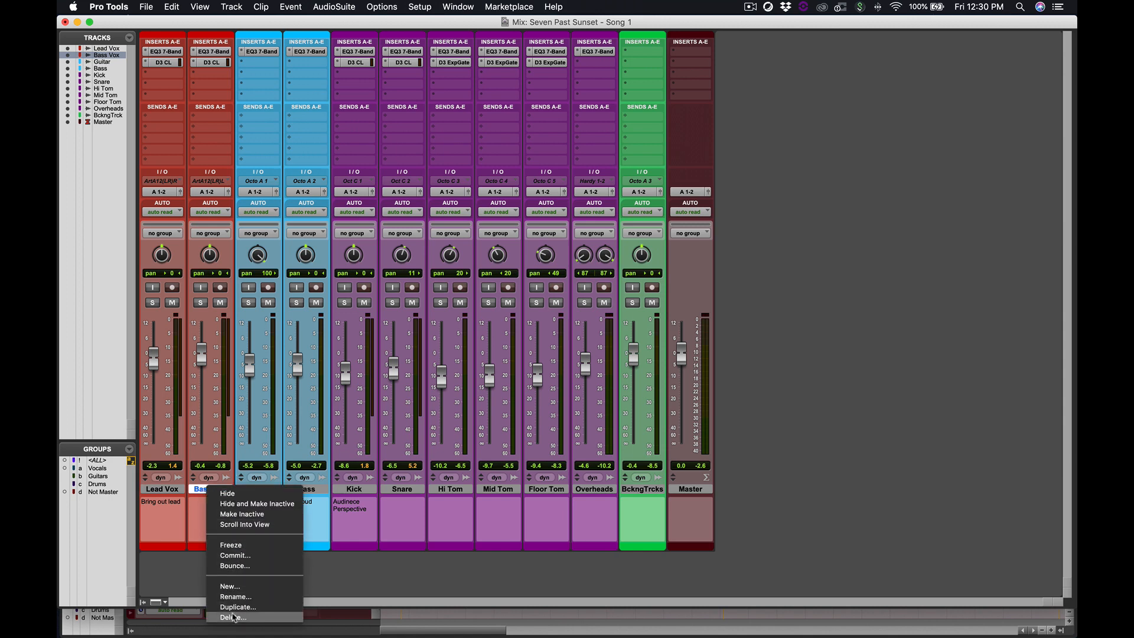
pyautogui.click(236, 607)
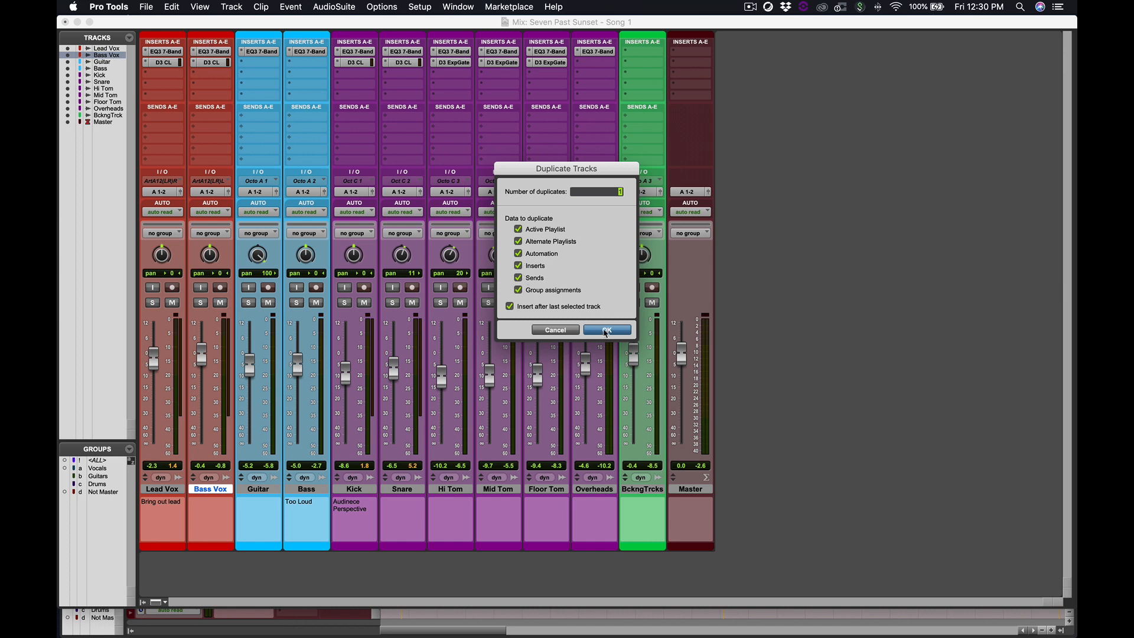
pyautogui.click(607, 330)
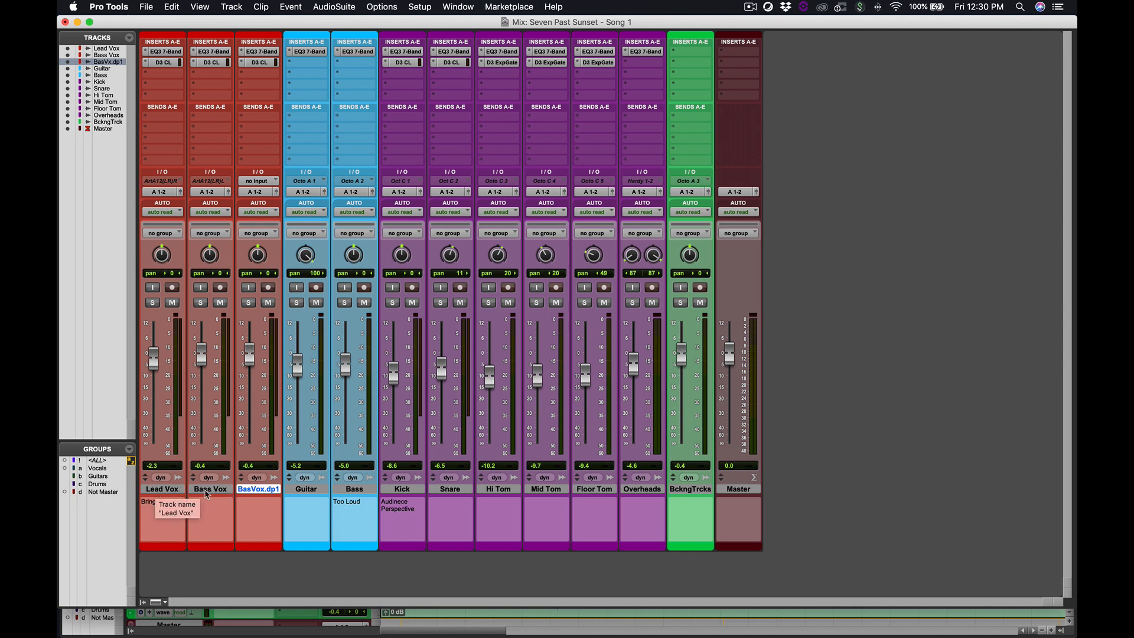
pyautogui.keyDown('shift'); pyautogui.click(158, 491); pyautogui.keyUp('shift')
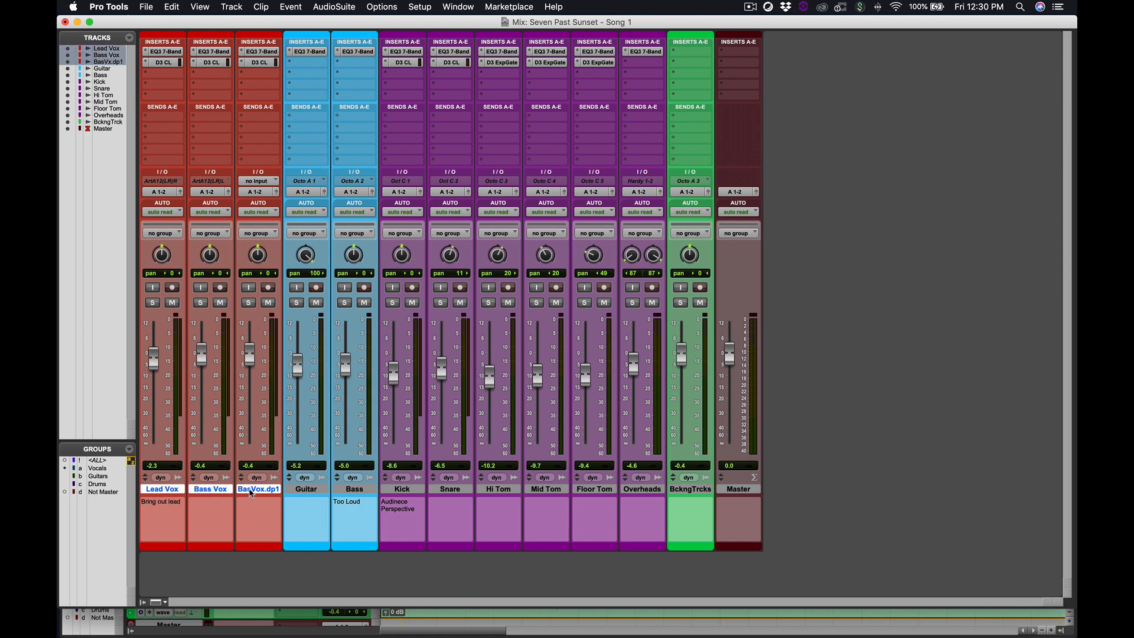
pyautogui.rightClick(250, 491)
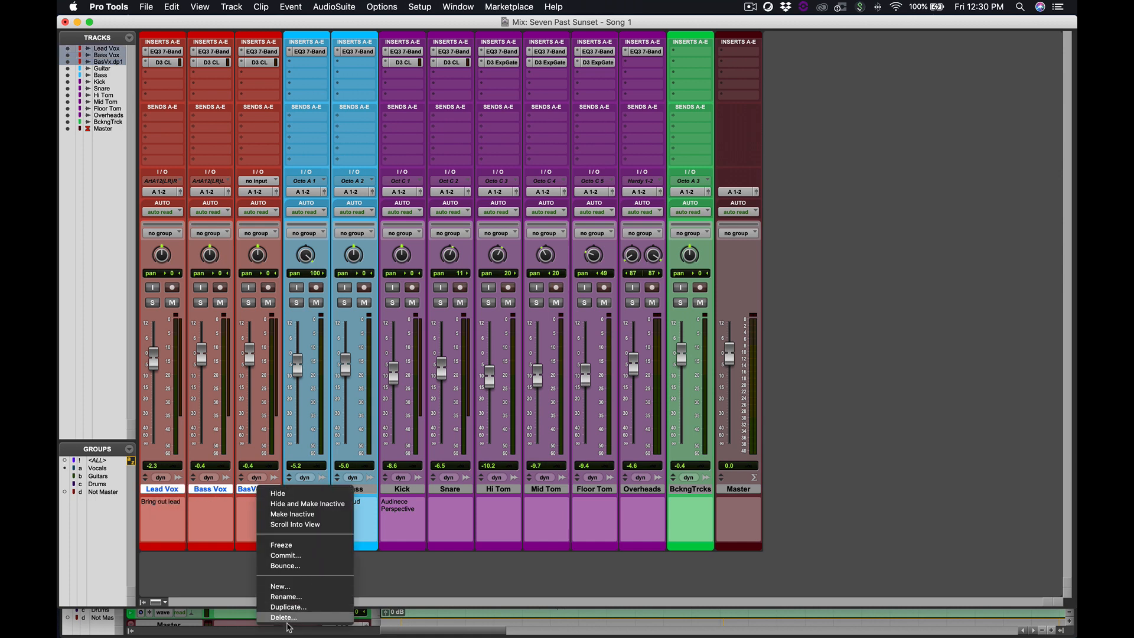
pyautogui.click(212, 576)
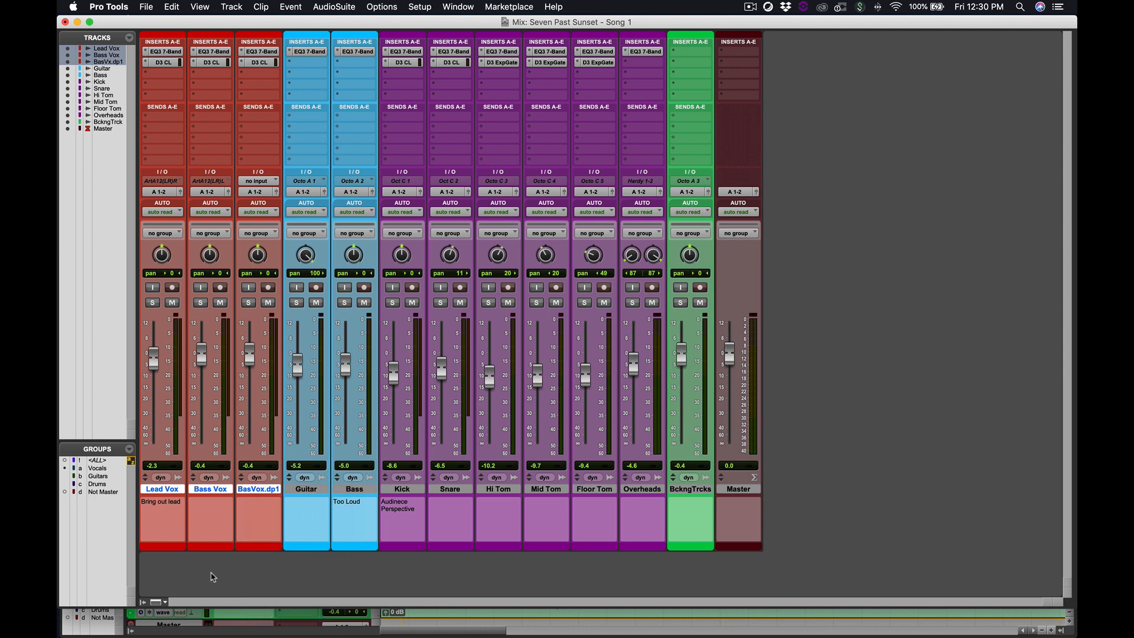
pyautogui.press('super+g')
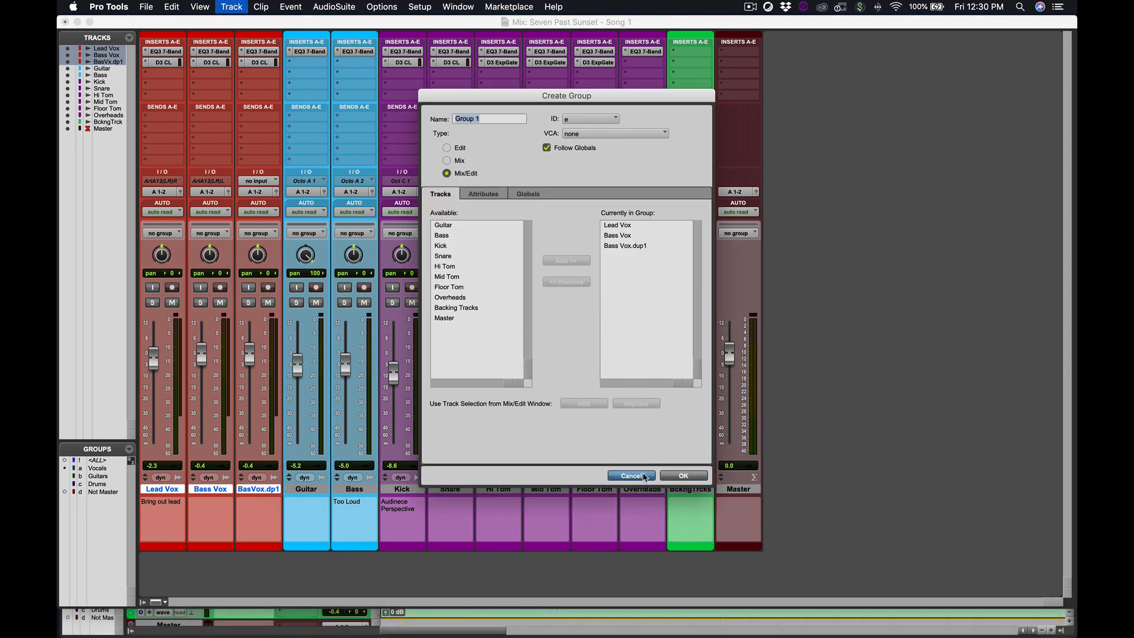
pyautogui.press('Escape')
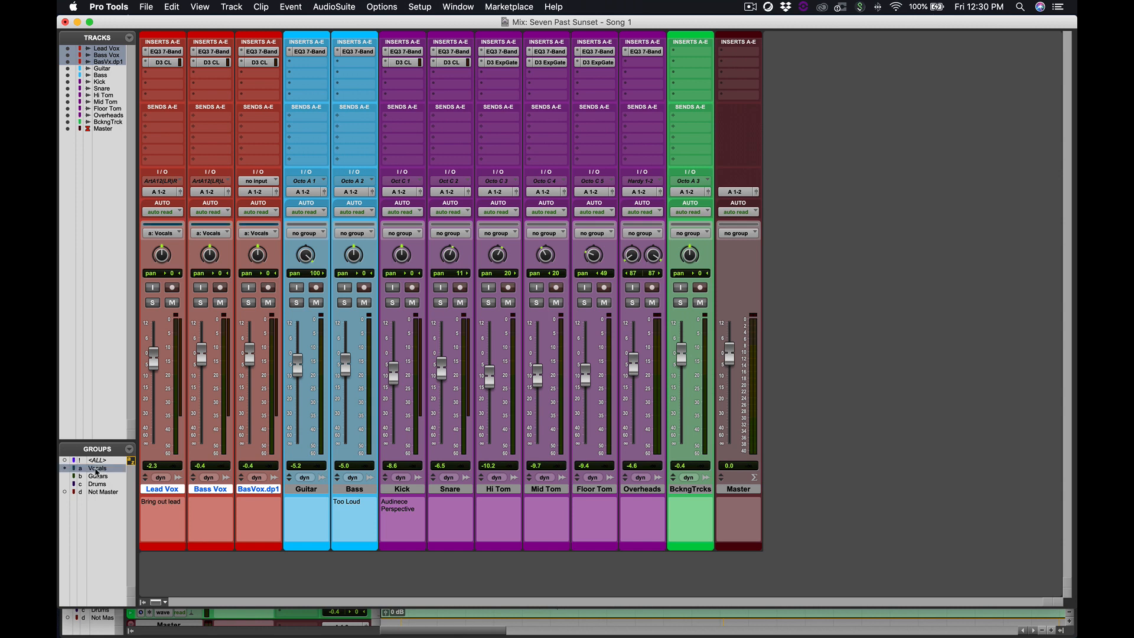
# - Enable the Vocals group and review which tracks it contains in its group settings
pyautogui.rightClick(99, 471)
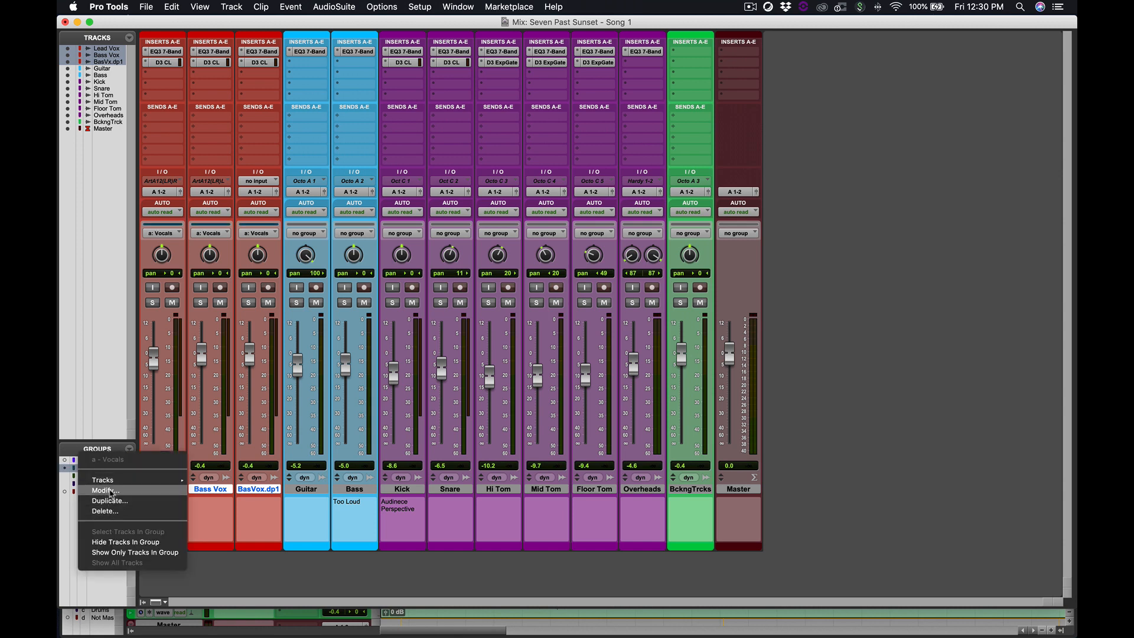
pyautogui.click(110, 492)
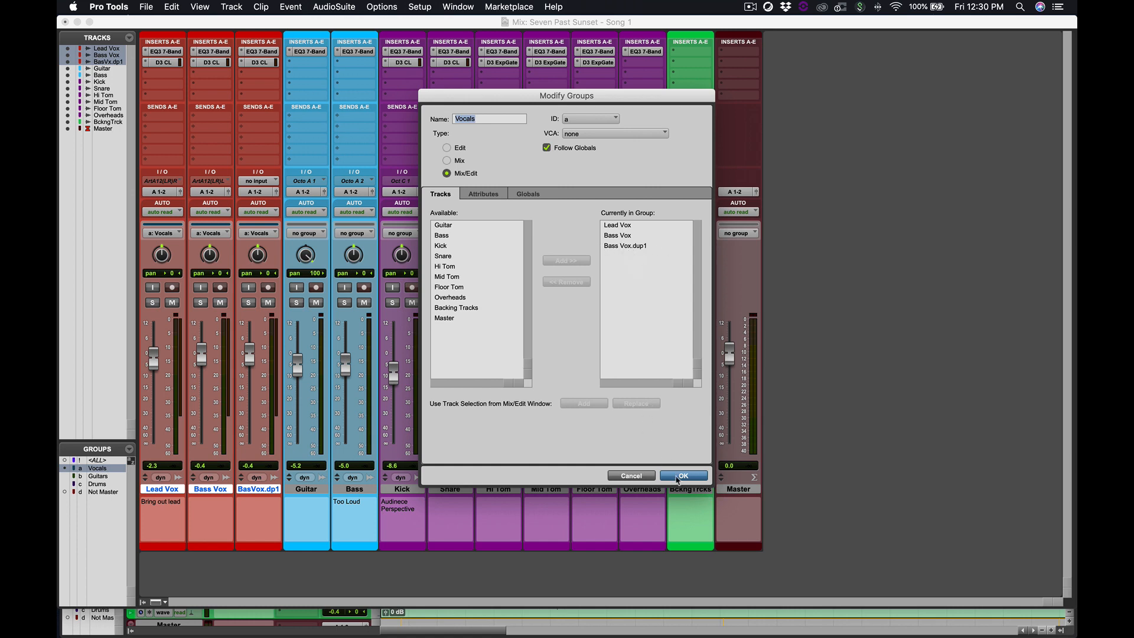
pyautogui.click(679, 476)
# - Rename the duplicated bass vocal track as Bass Vox R and the original as Bass Vox L
pyautogui.click(265, 511)
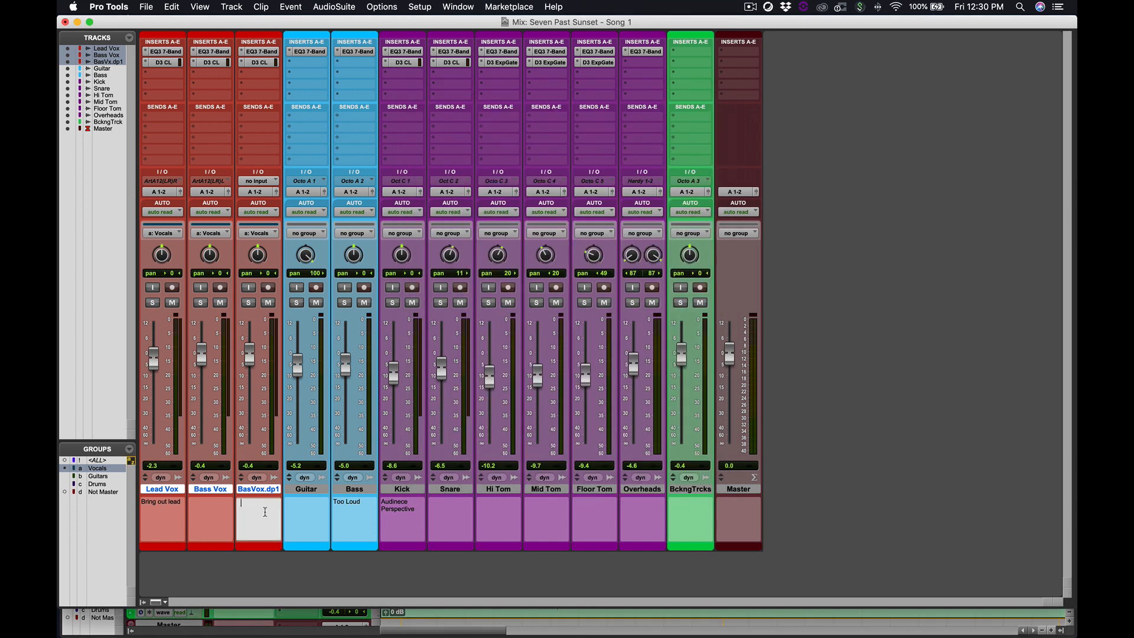
pyautogui.doubleClick(273, 490)
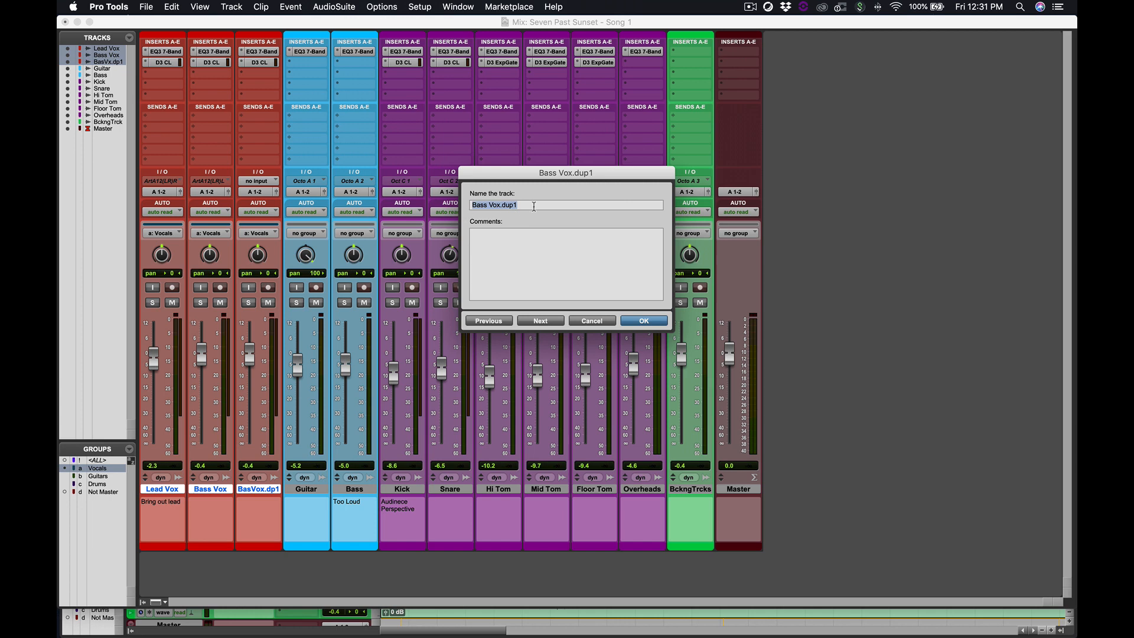
pyautogui.click(534, 206)
pyautogui.write('R')
pyautogui.press('Return')
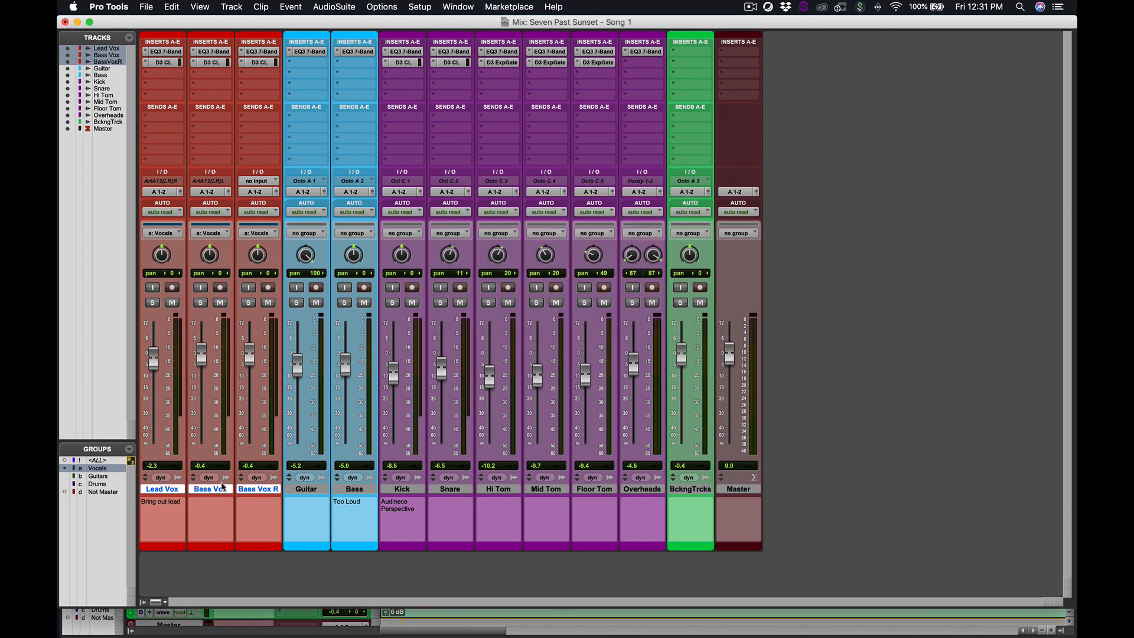
pyautogui.doubleClick(221, 495)
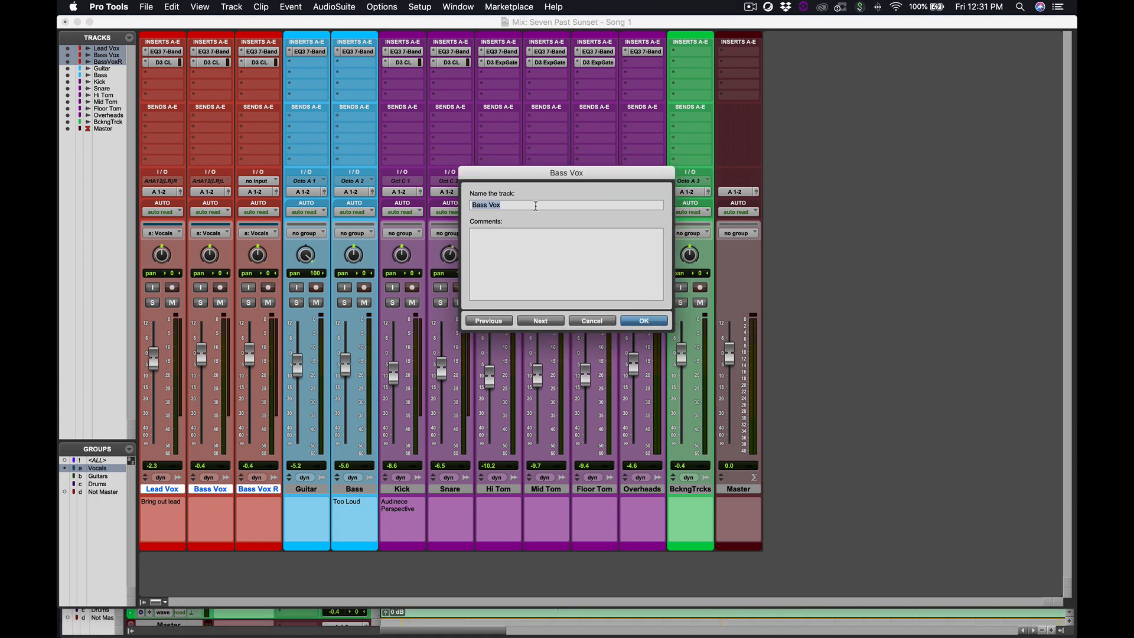
pyautogui.click(536, 205)
pyautogui.click(657, 322)
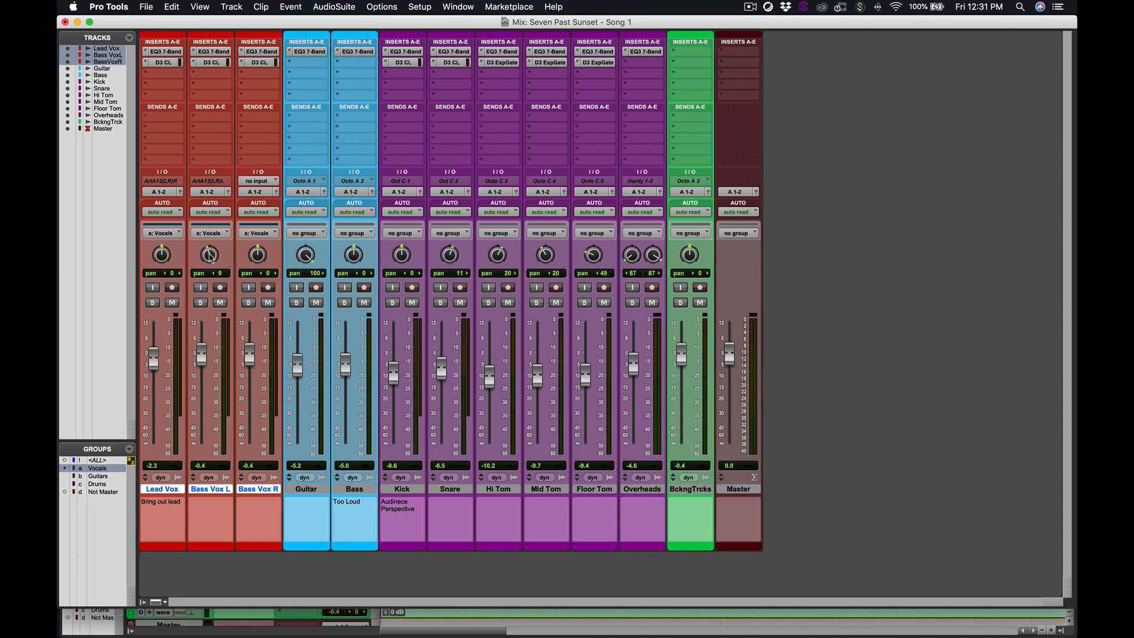
# - Pan Bass Vox L to 14 left and Bass Vox R to 14 right, and disable the Vocals group
pyautogui.moveTo(210, 257)
pyautogui.mouseDown()
pyautogui.moveTo(257, 254)
pyautogui.moveTo(211, 257)
pyautogui.mouseUp()
pyautogui.moveTo(262, 259); pyautogui.dragTo(263, 260)
pyautogui.click(111, 467)
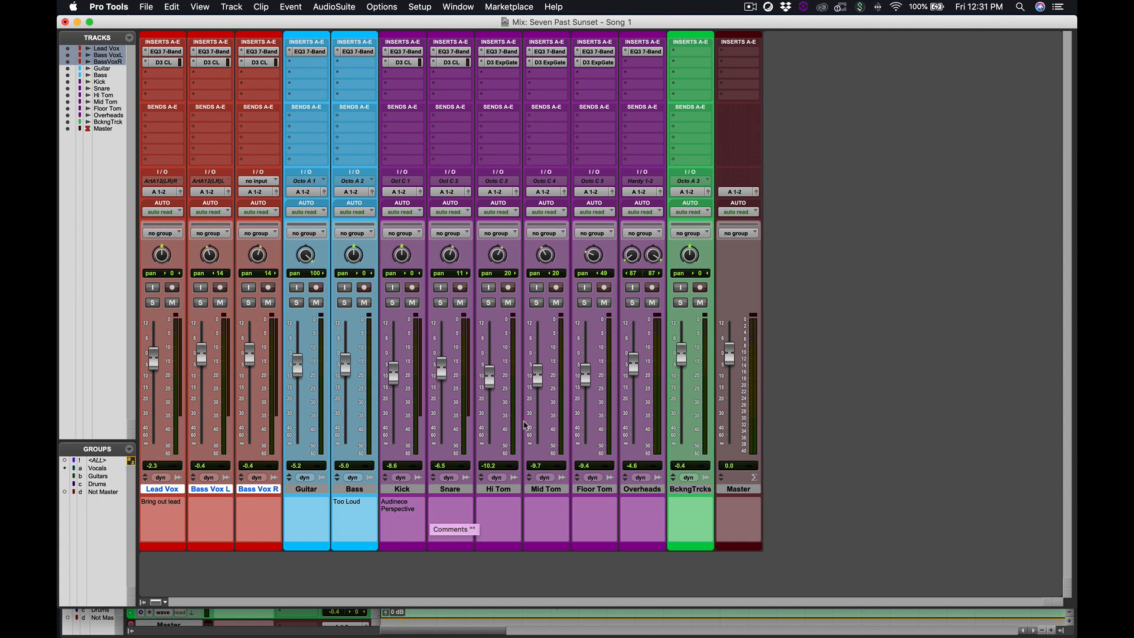
# - Move the playback position to just before the Chorus 1 marker in the Edit window and play from there in the Mix window
pyautogui.press('super+equal')
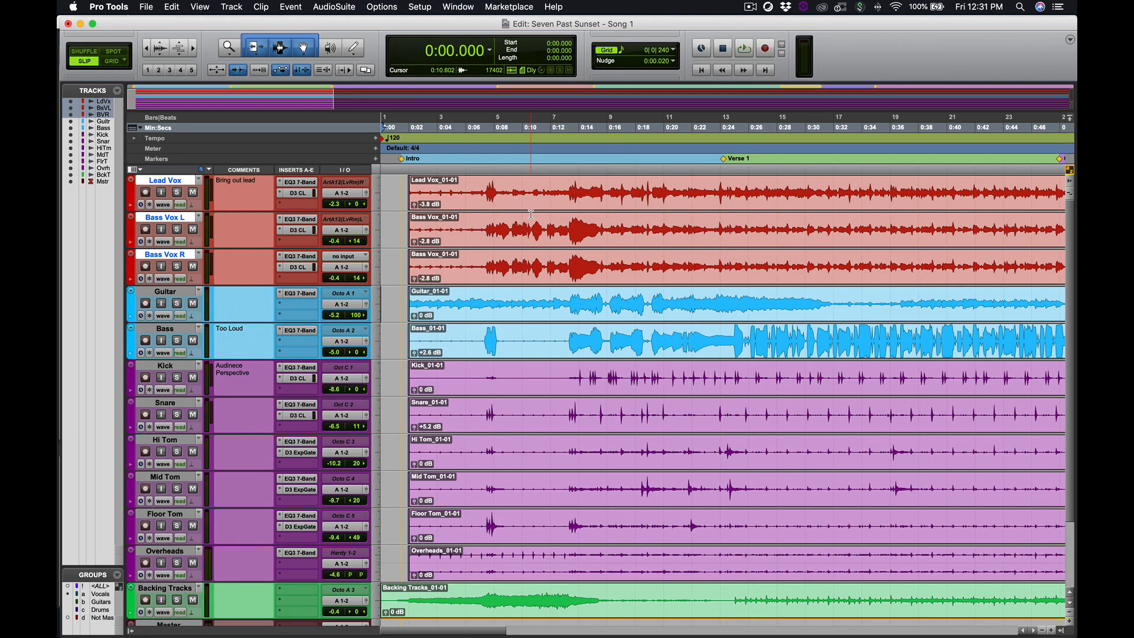
pyautogui.hscroll(10, 669, 323)
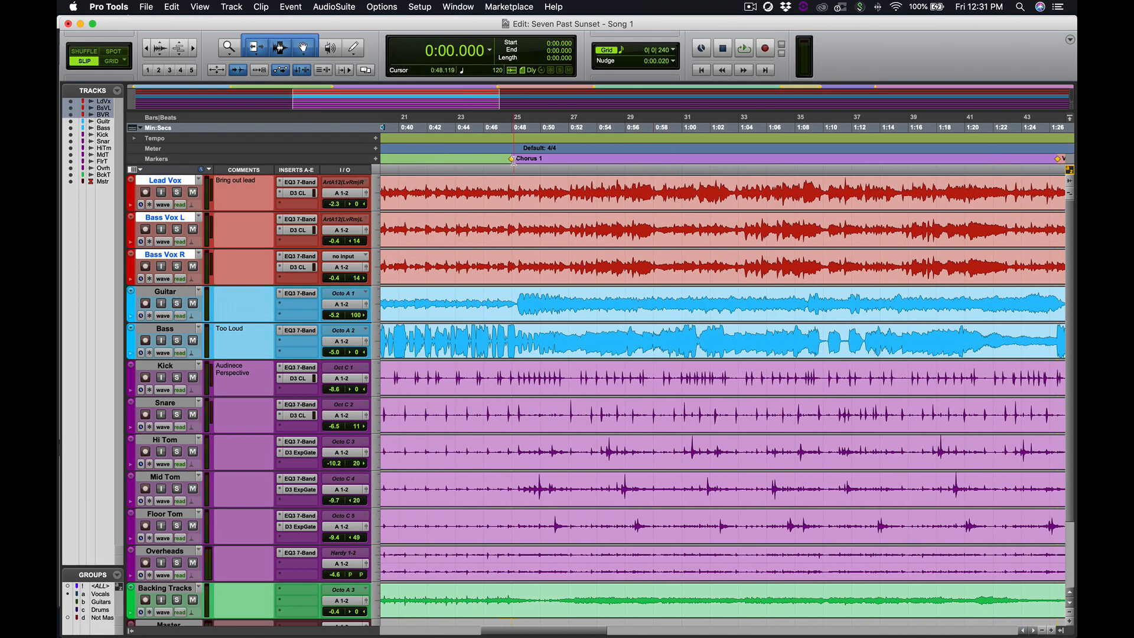
pyautogui.click(512, 159)
pyautogui.press('super+equal')
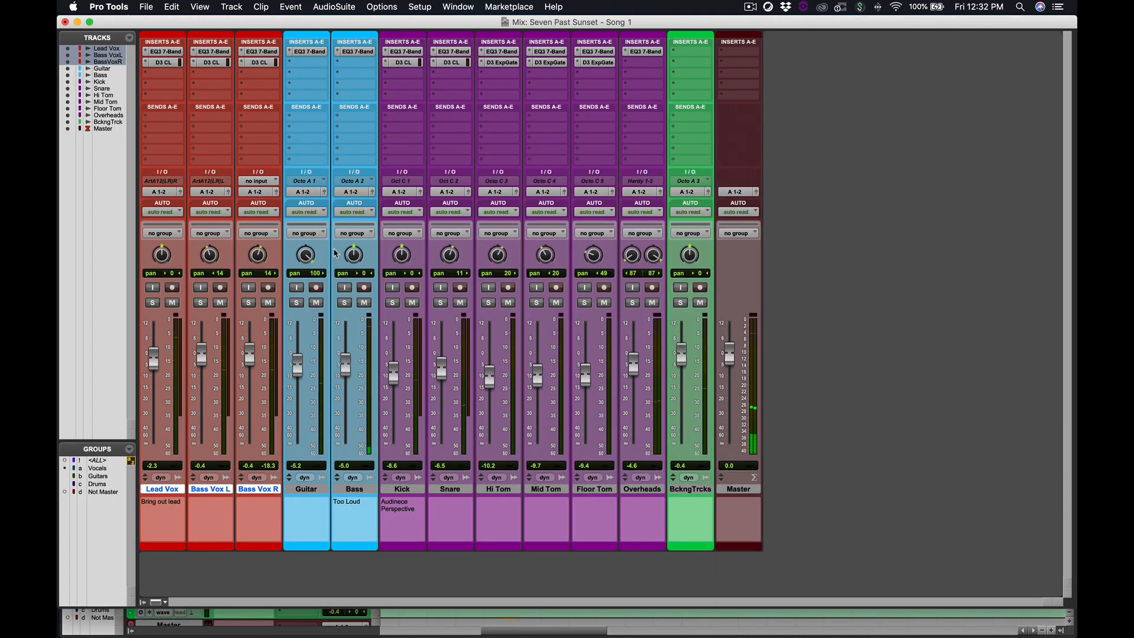
pyautogui.press('super+equal')
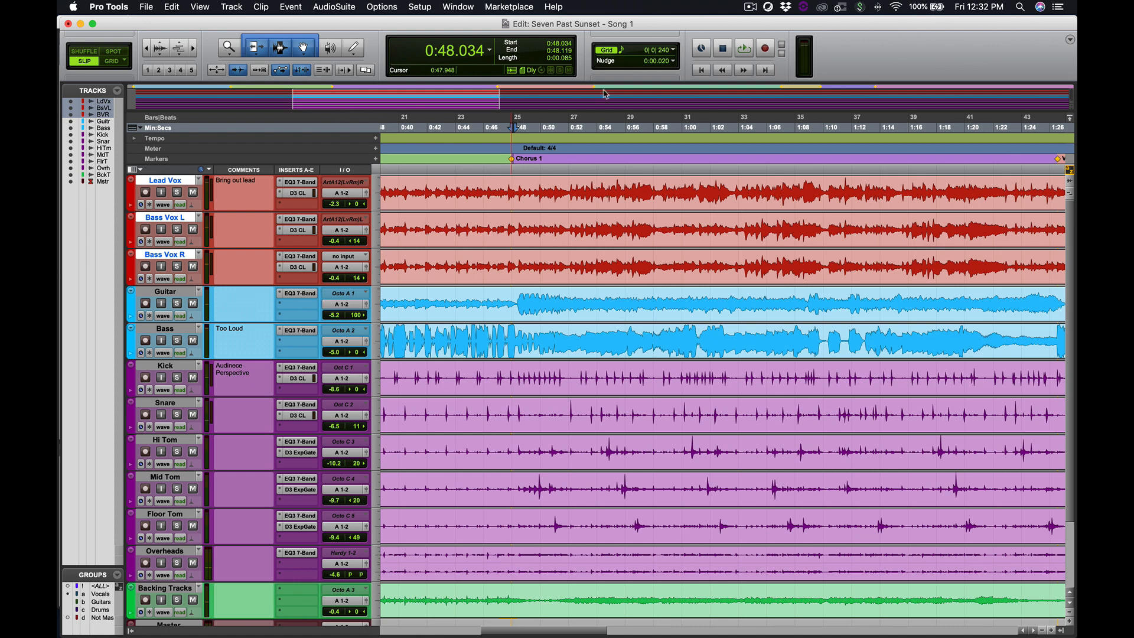
pyautogui.click(514, 138)
pyautogui.press('super+equal')
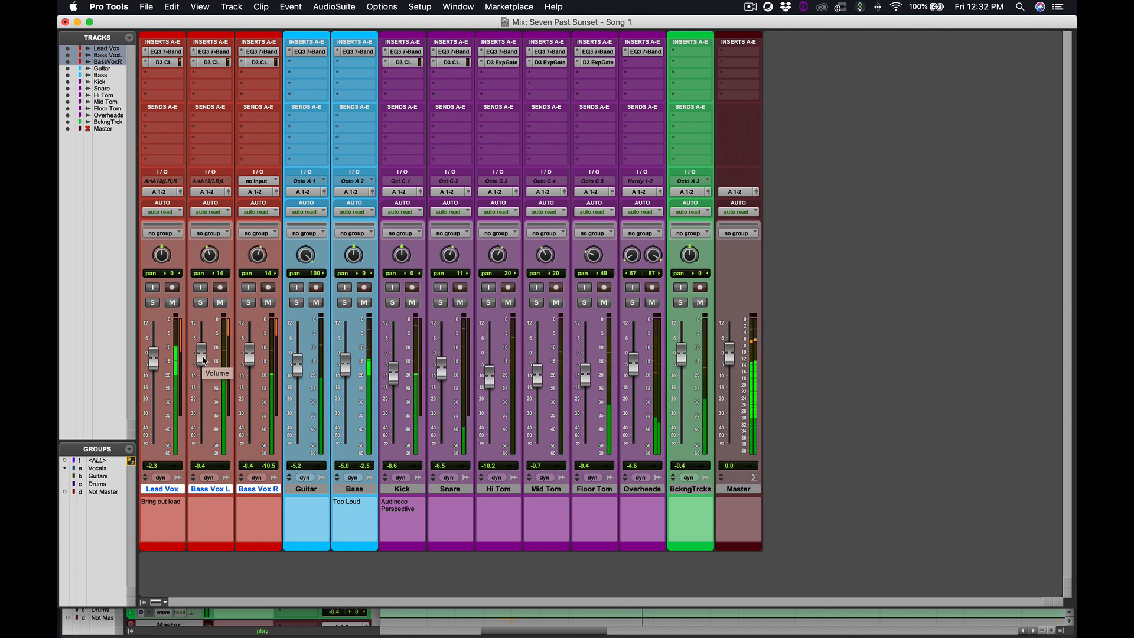
# - Set Bass Vox L and Bass Vox R to -2.5 dB and solo them together with Lead Vox
pyautogui.moveTo(203, 361); pyautogui.dragTo(248, 364)
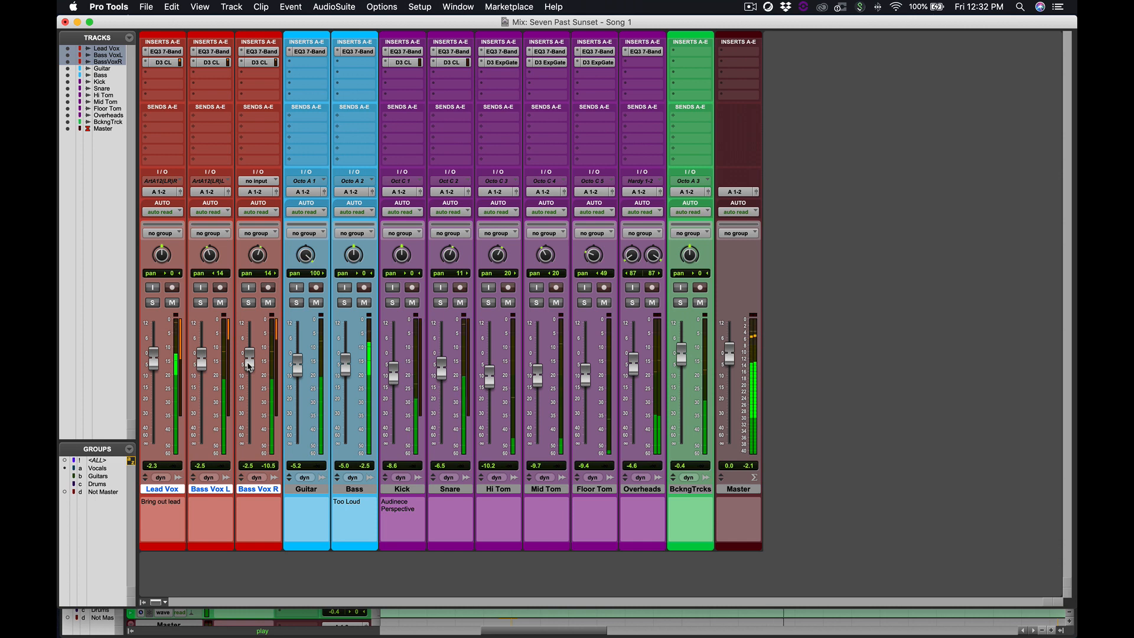
pyautogui.click(152, 303)
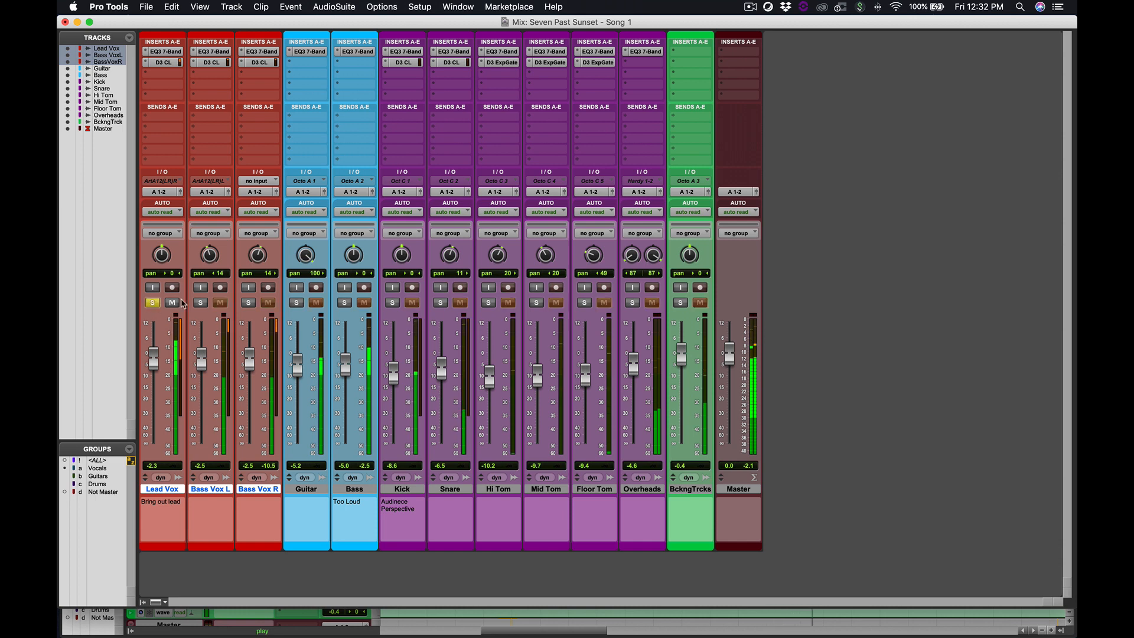
pyautogui.click(200, 303)
pyautogui.click(249, 302)
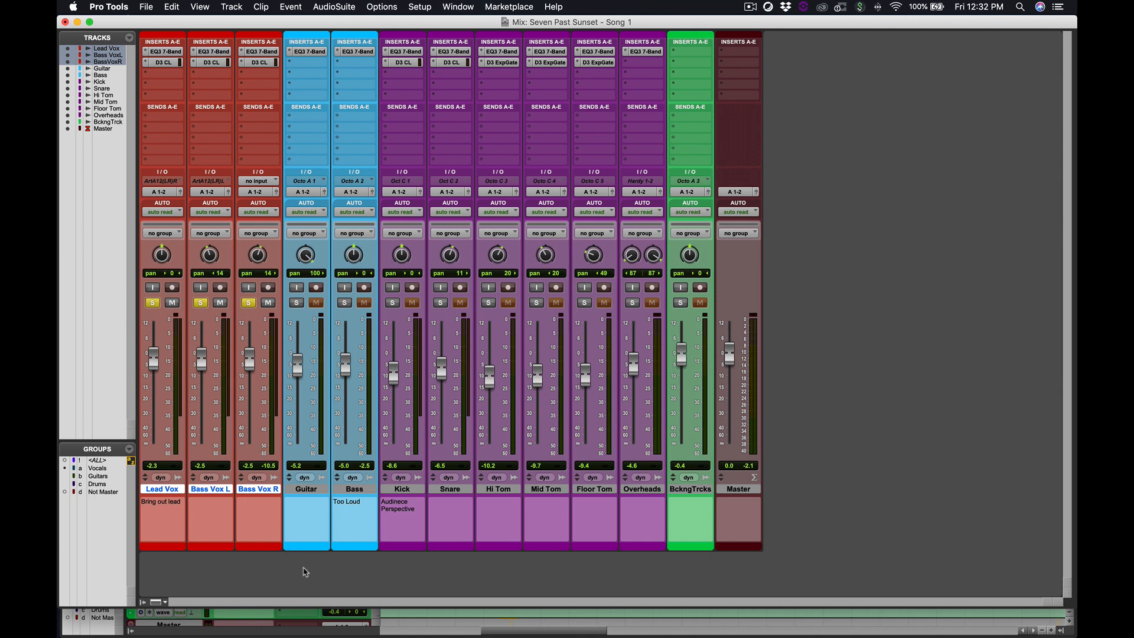
# - Take Bass Vox R, Bass Vox L and Lead Vox out of solo
pyautogui.click(312, 509)
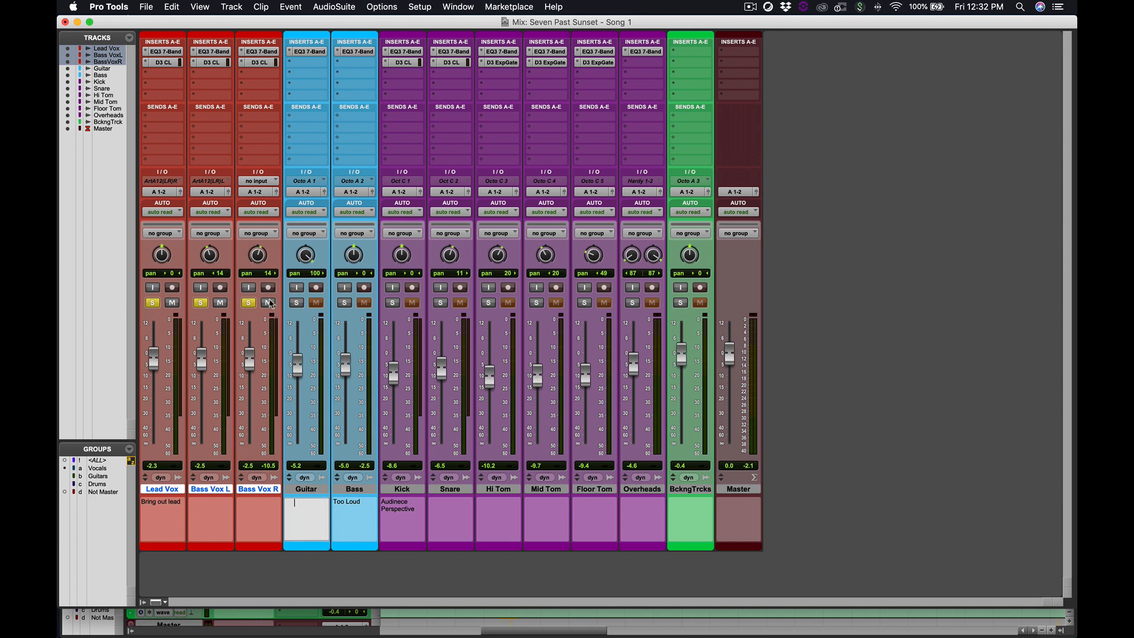
pyautogui.click(249, 302)
pyautogui.click(201, 302)
pyautogui.click(158, 303)
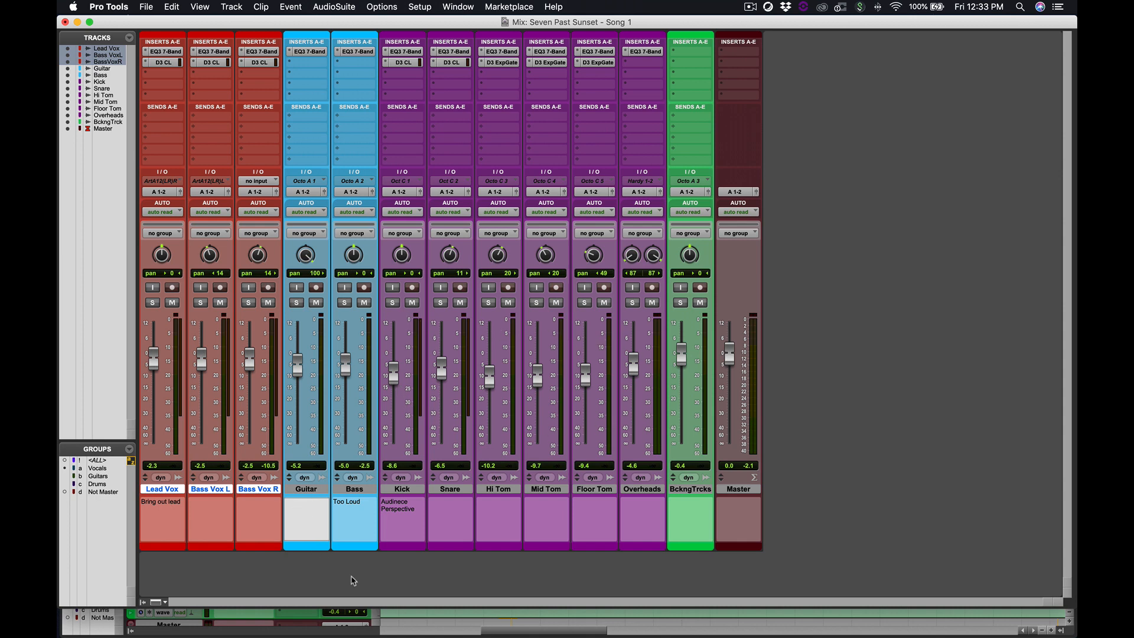
# - Exit the Guitar track's comment field, leaving that track selected, and switch to the Edit window
pyautogui.click(351, 547)
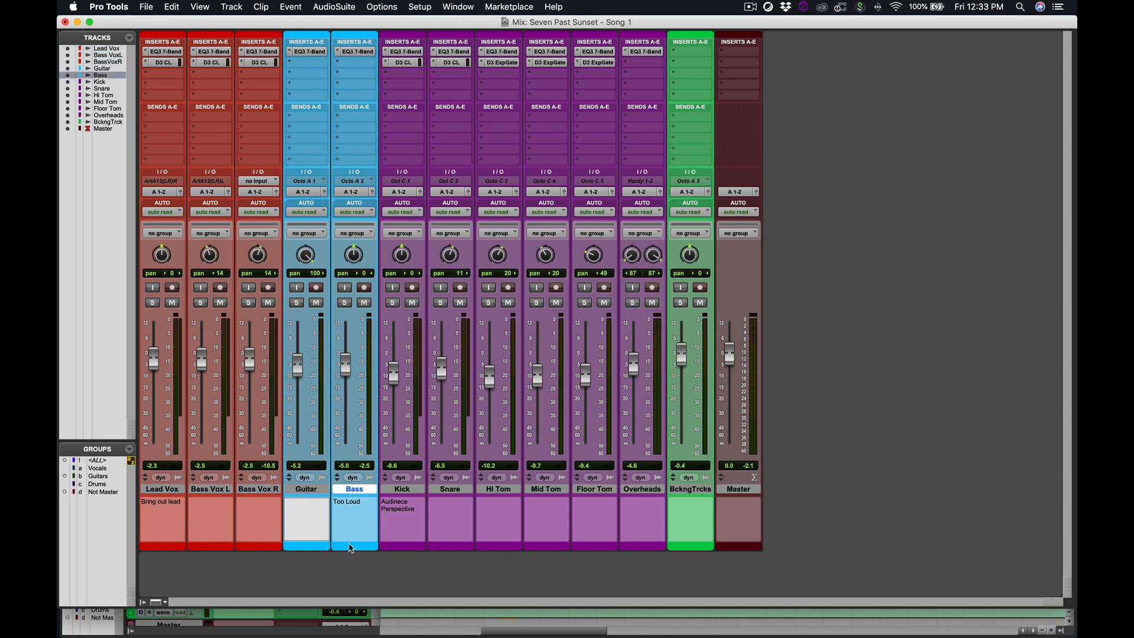
pyautogui.click(273, 547)
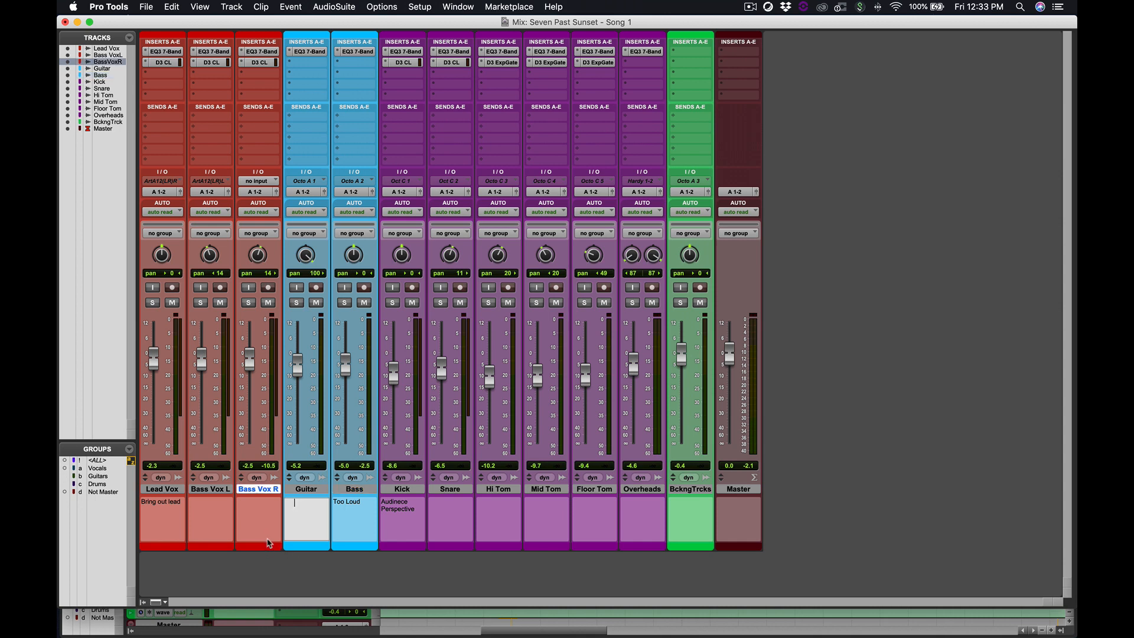
pyautogui.doubleClick(307, 547)
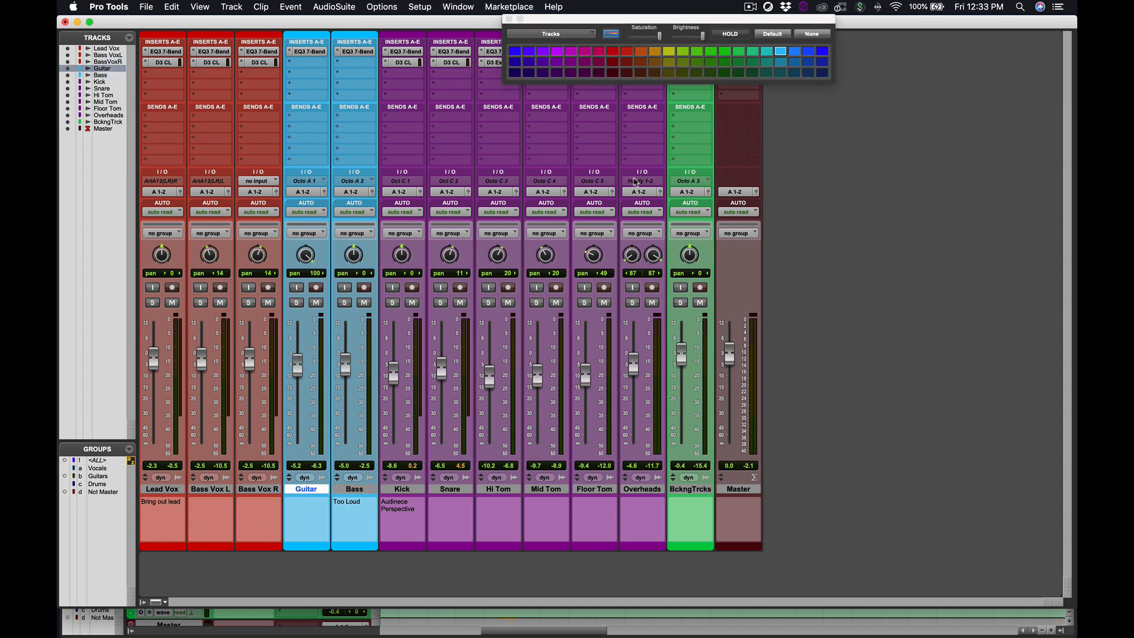
pyautogui.click(510, 19)
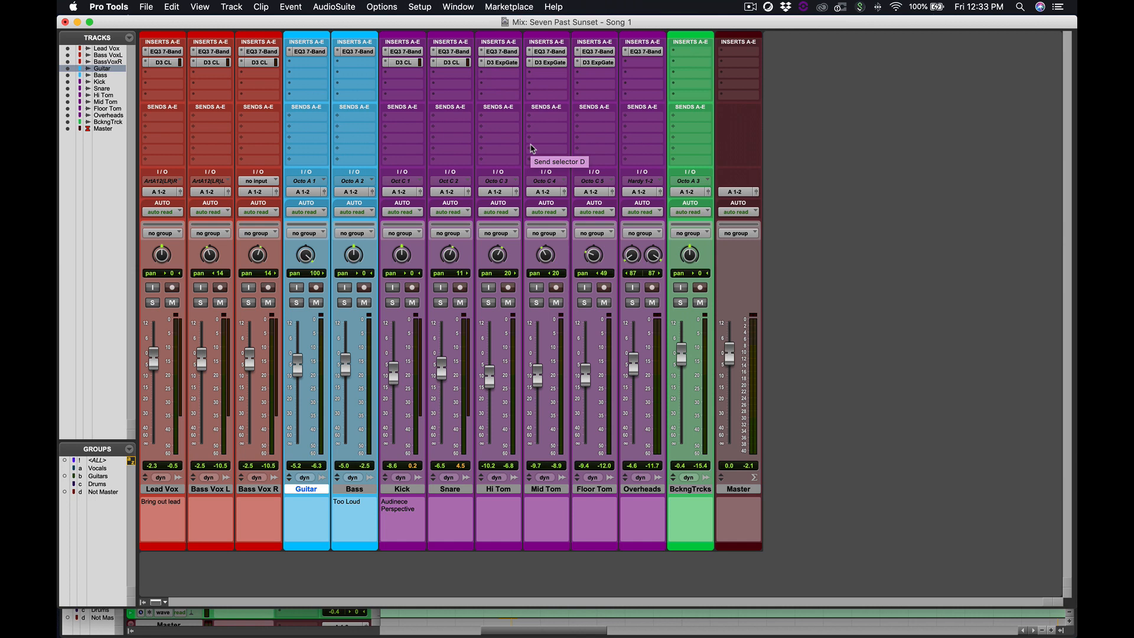
pyautogui.press('super+equal')
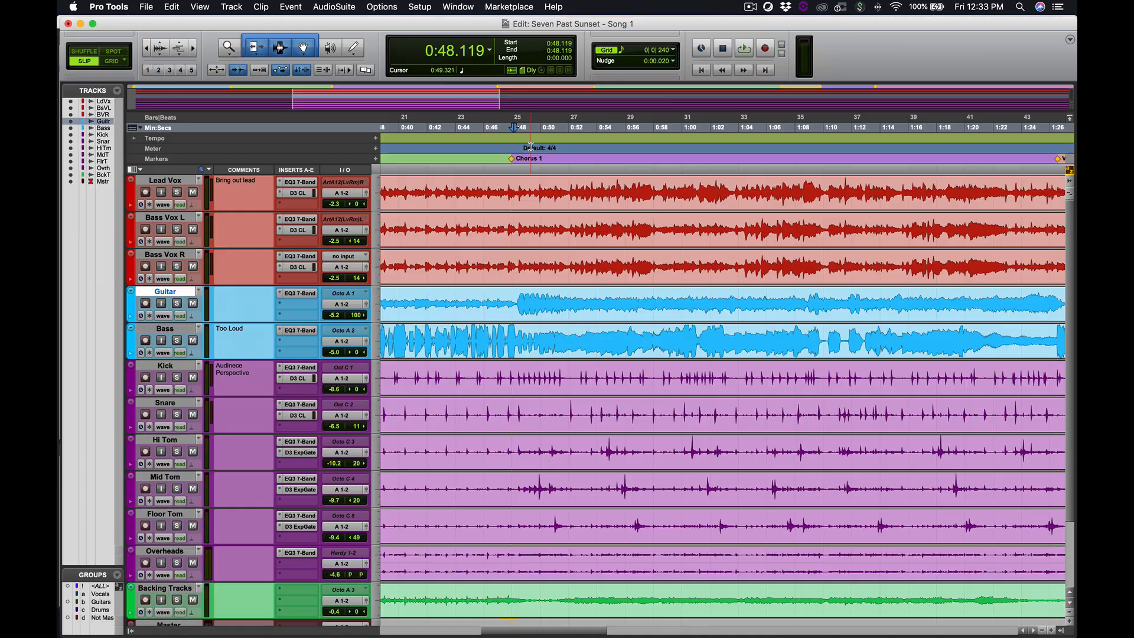